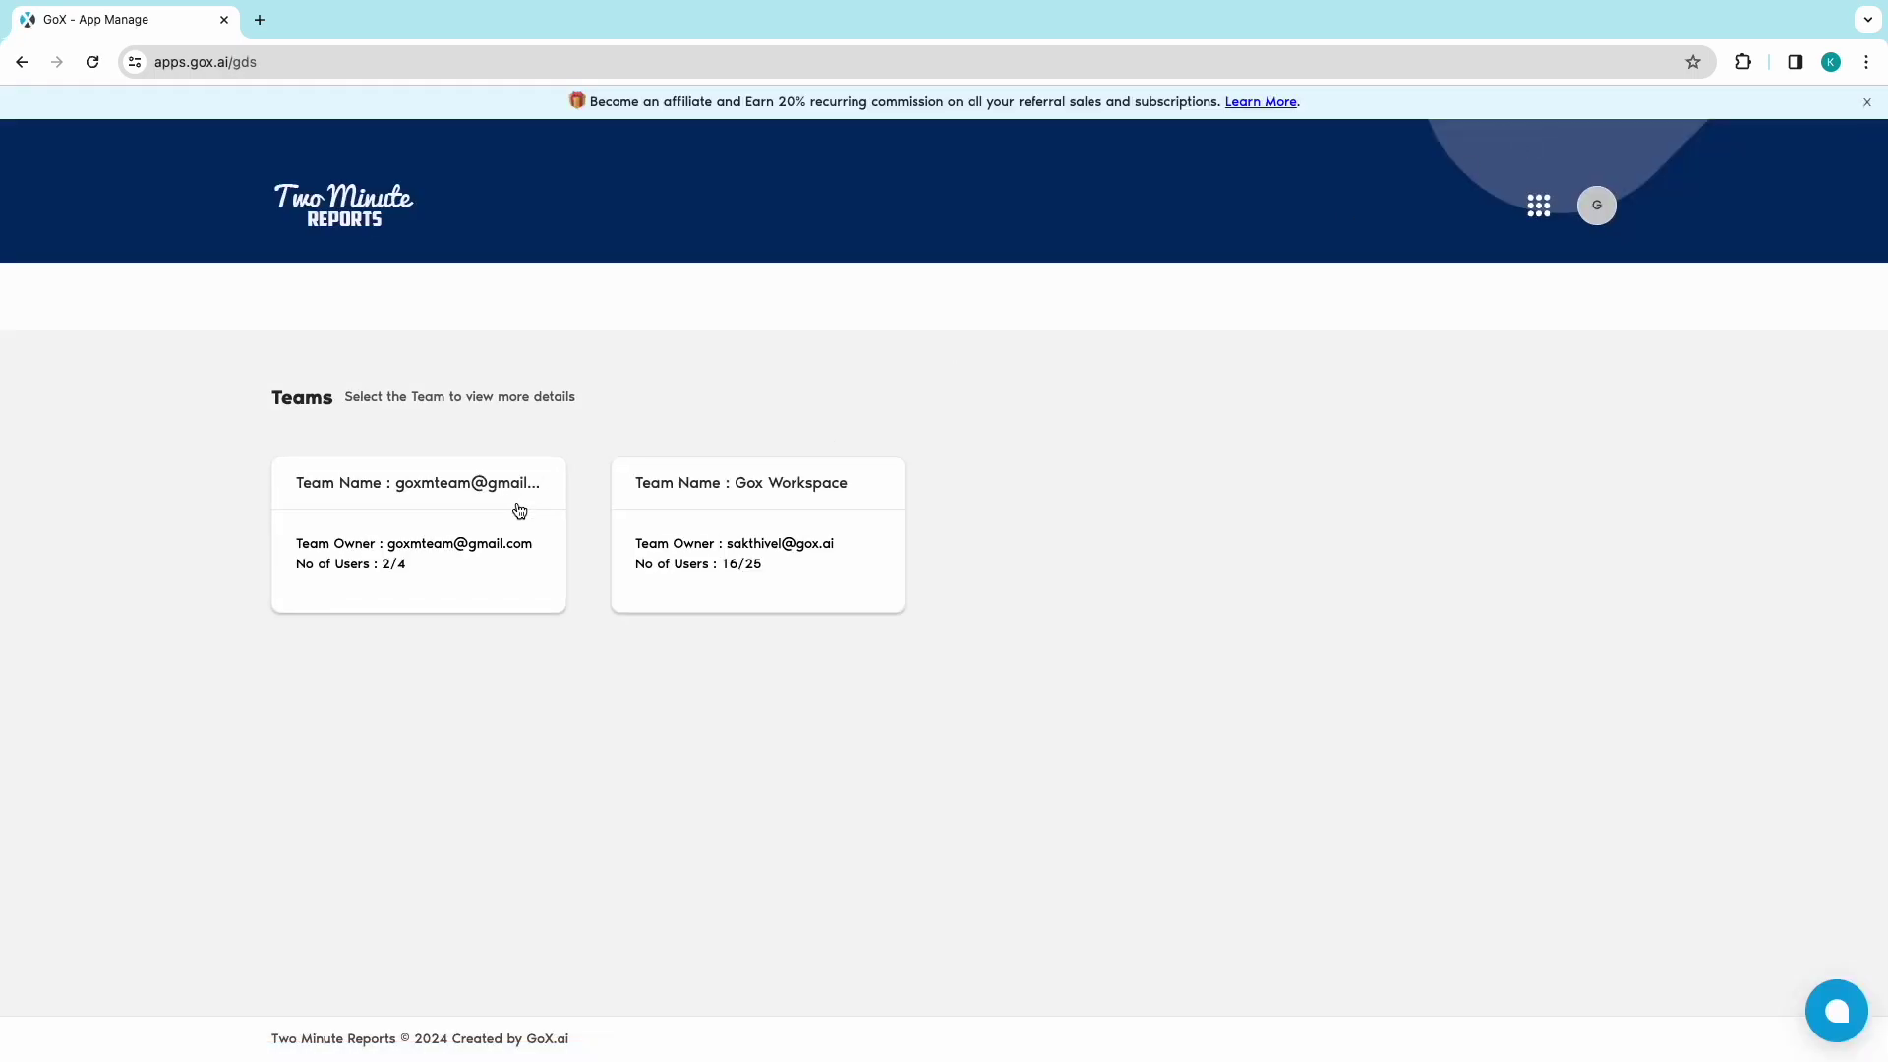
Step: Open the first team's Shopify connector and start adding a new data source
left_click(519, 510)
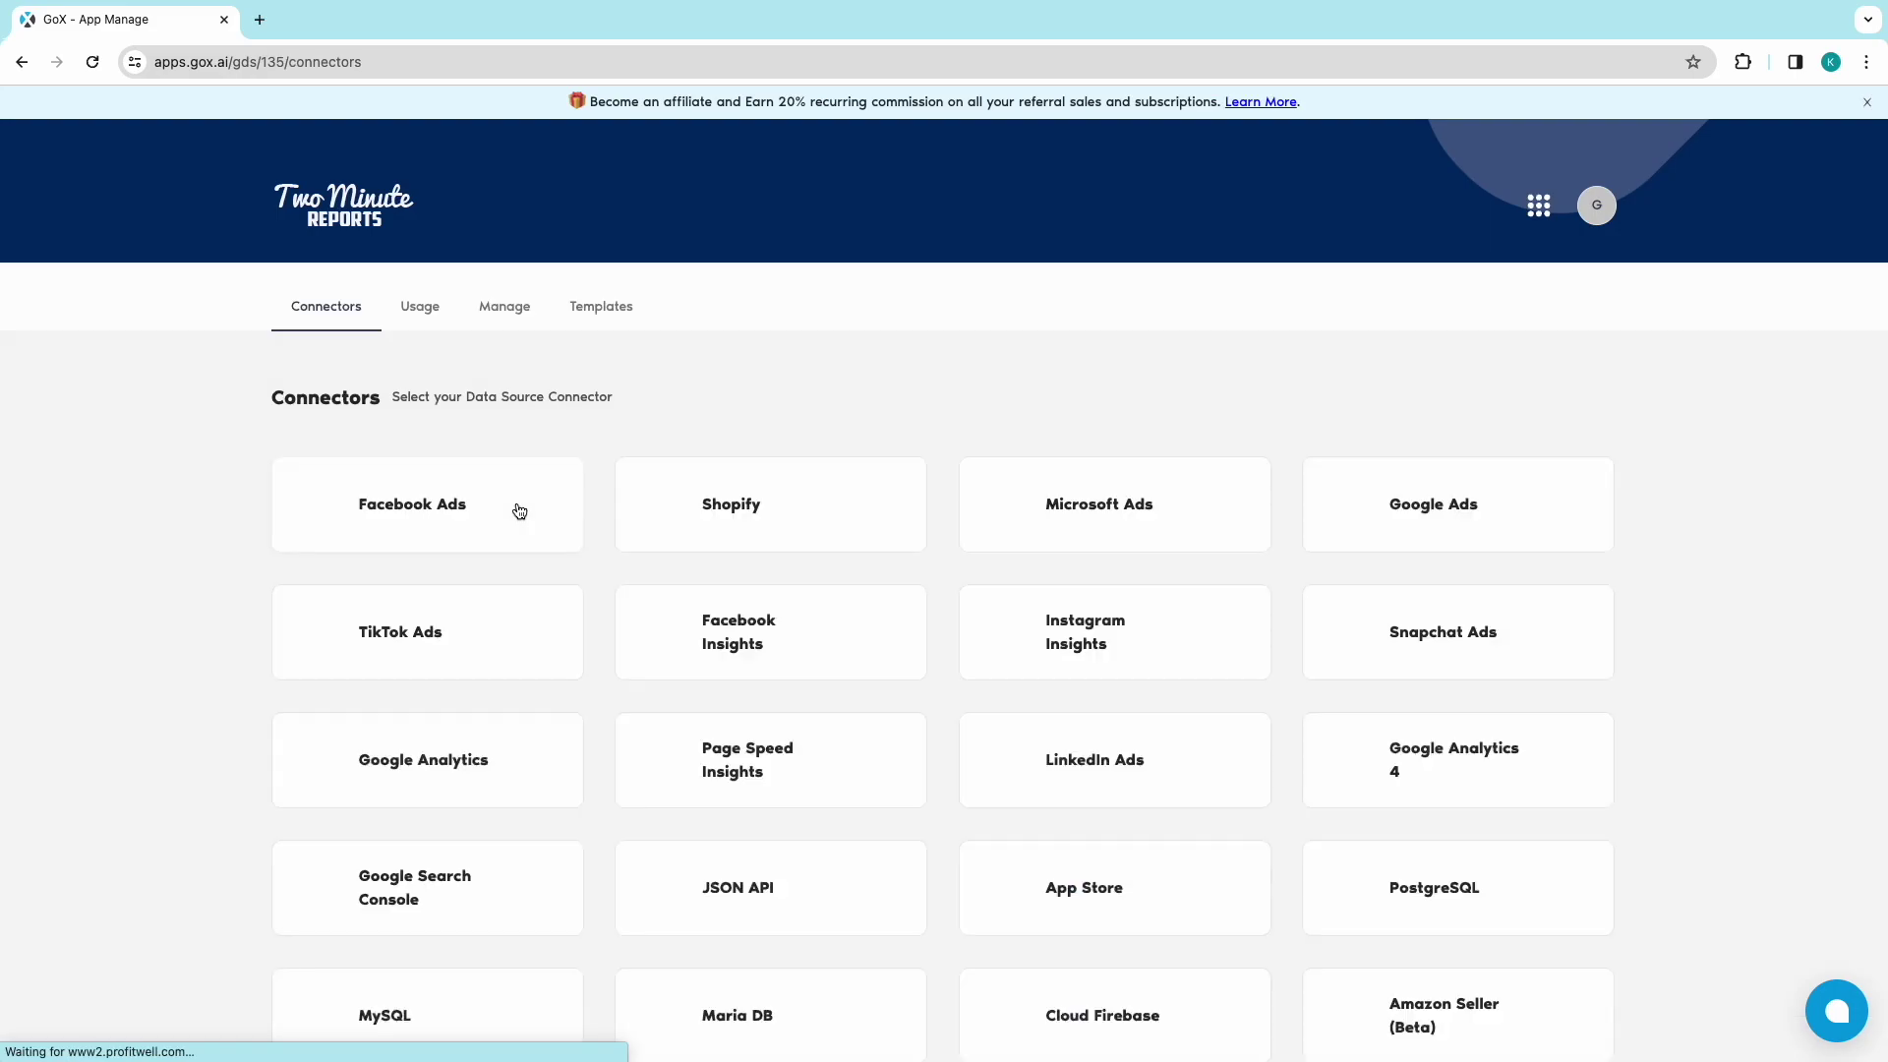
left_click(725, 536)
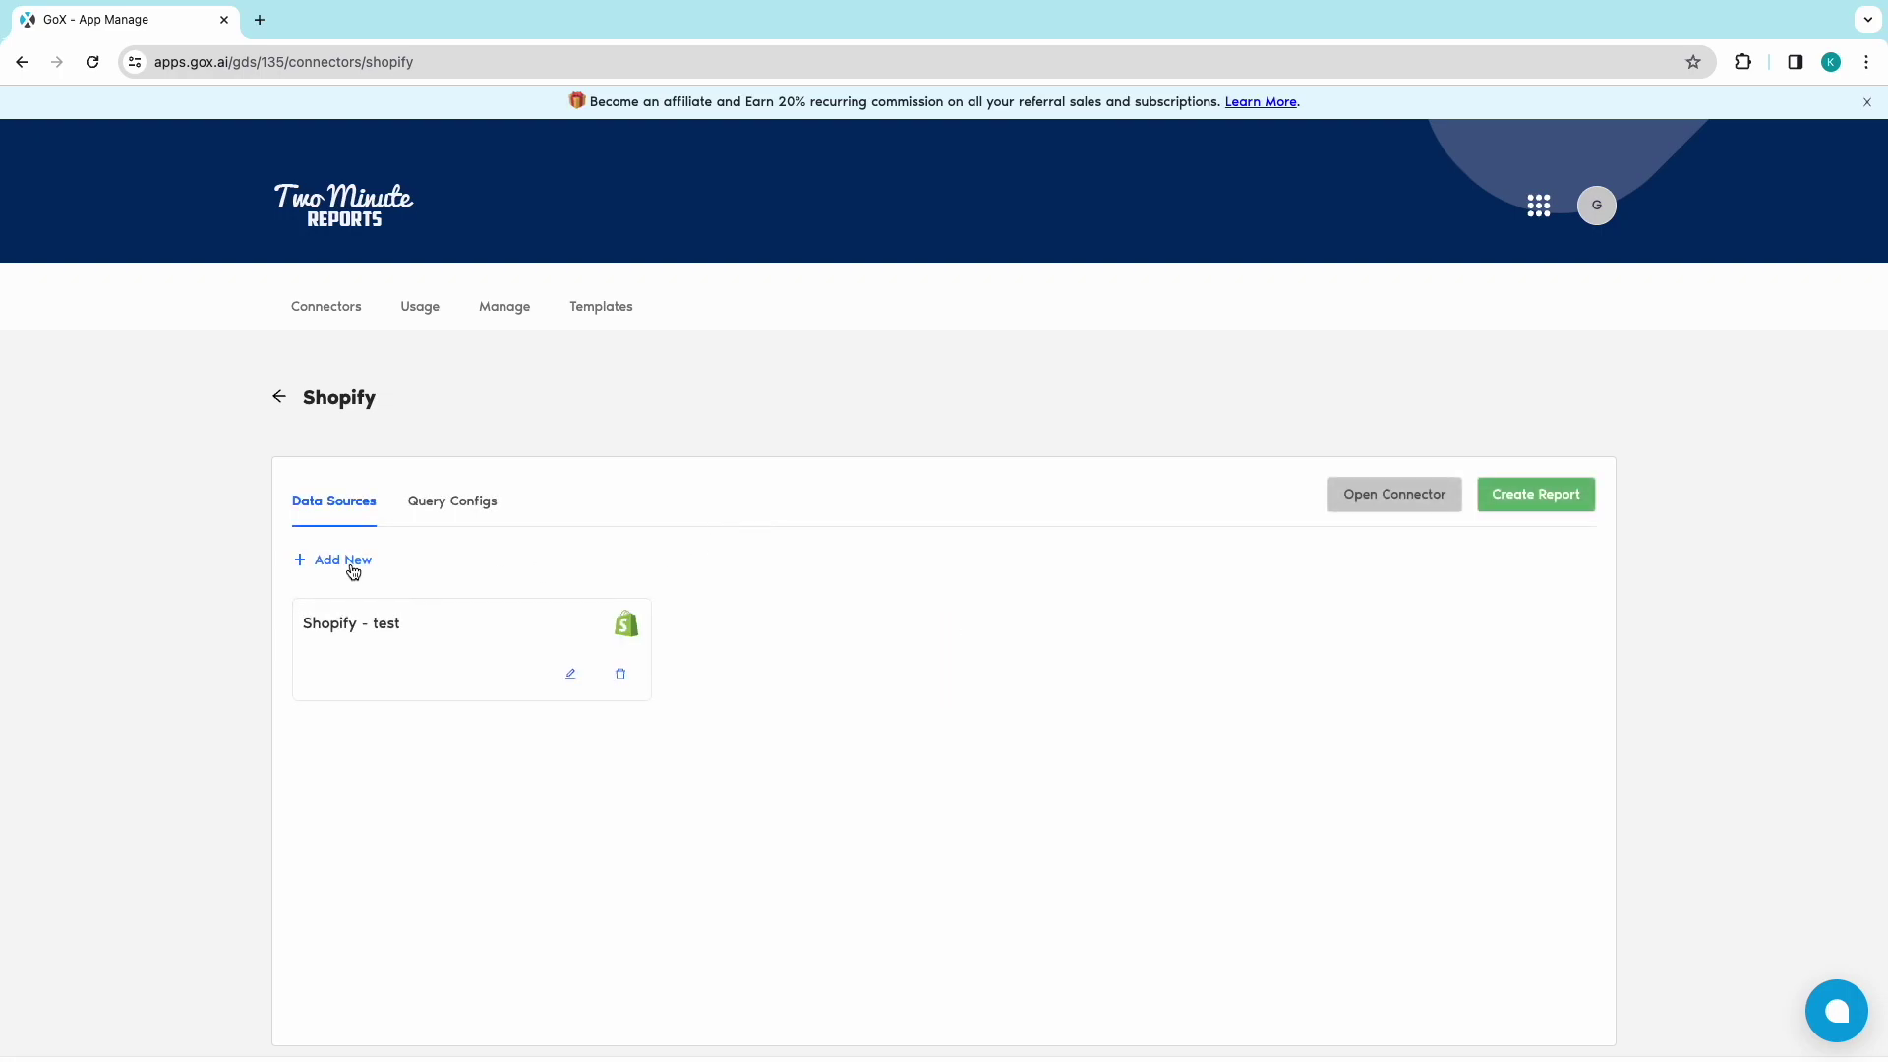
left_click(352, 566)
Step: Save the data source as 'Test ds 1' with Method 1, the access token and store name
left_click(657, 417)
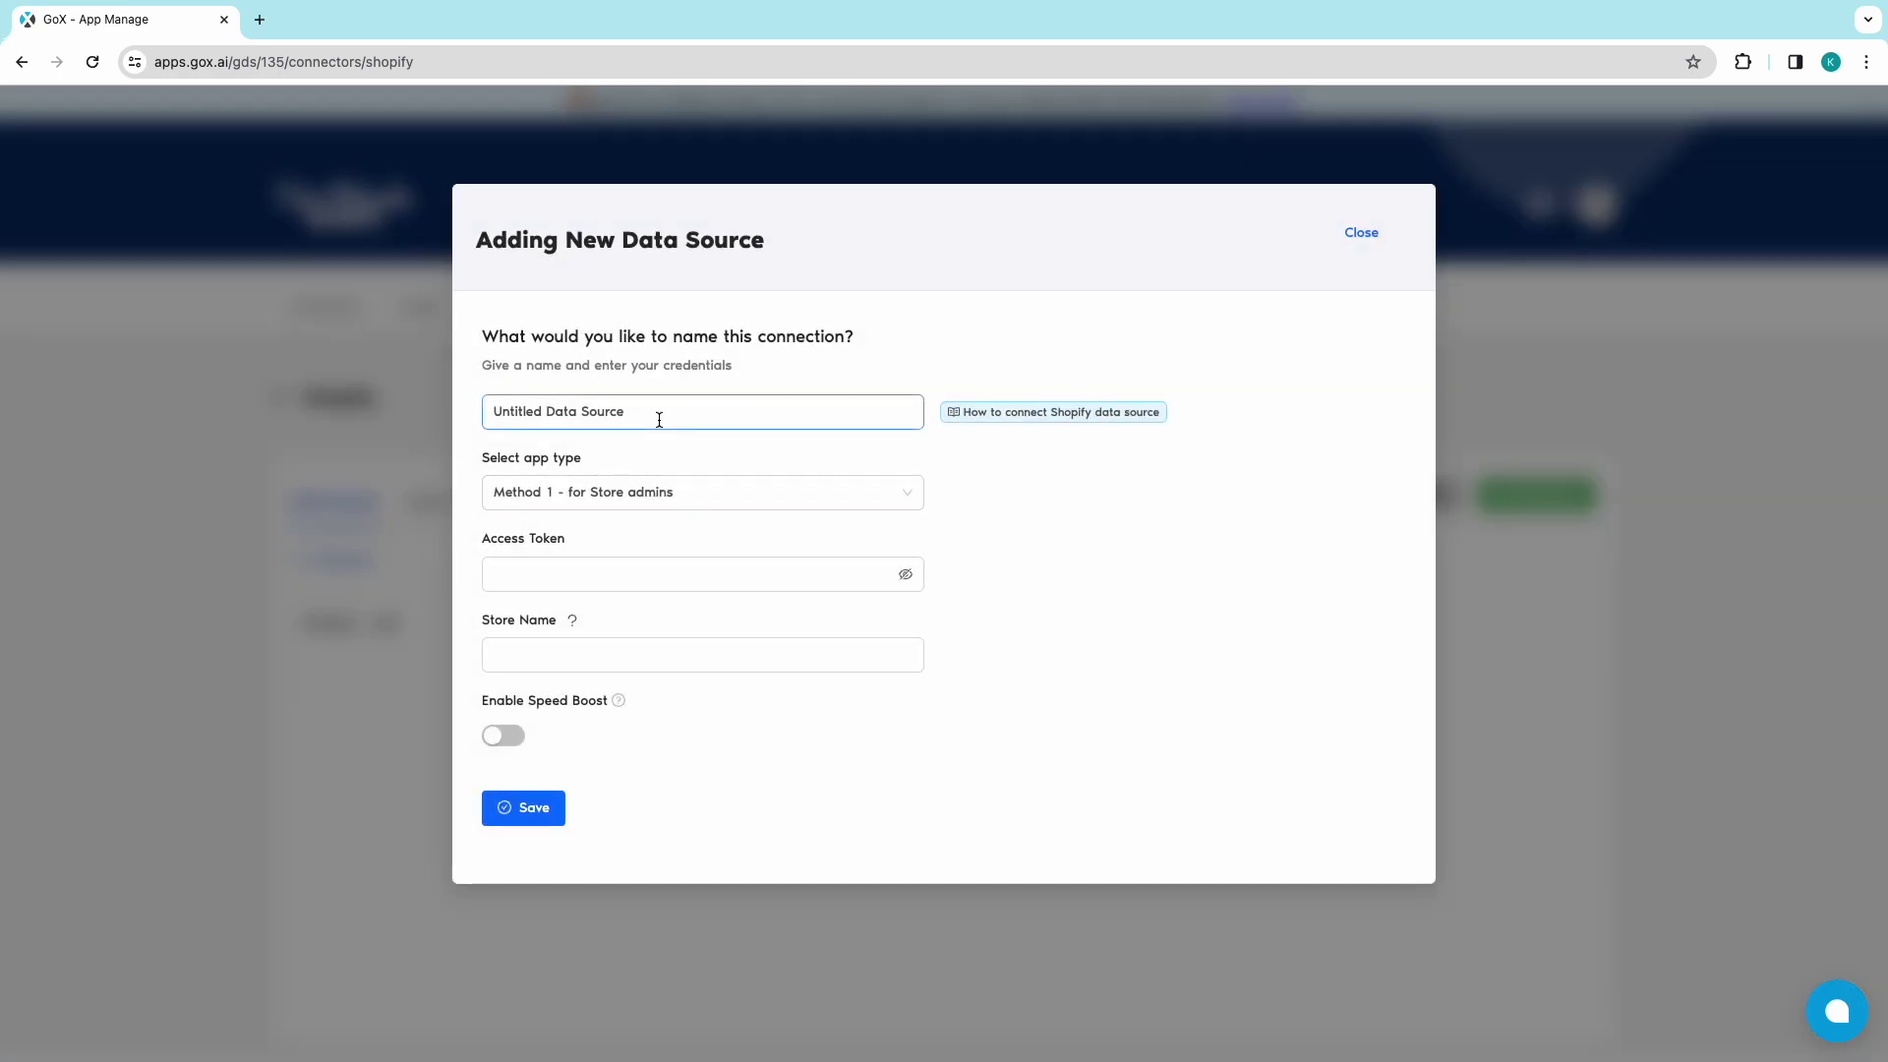
key("ctrl+a")
type("Te")
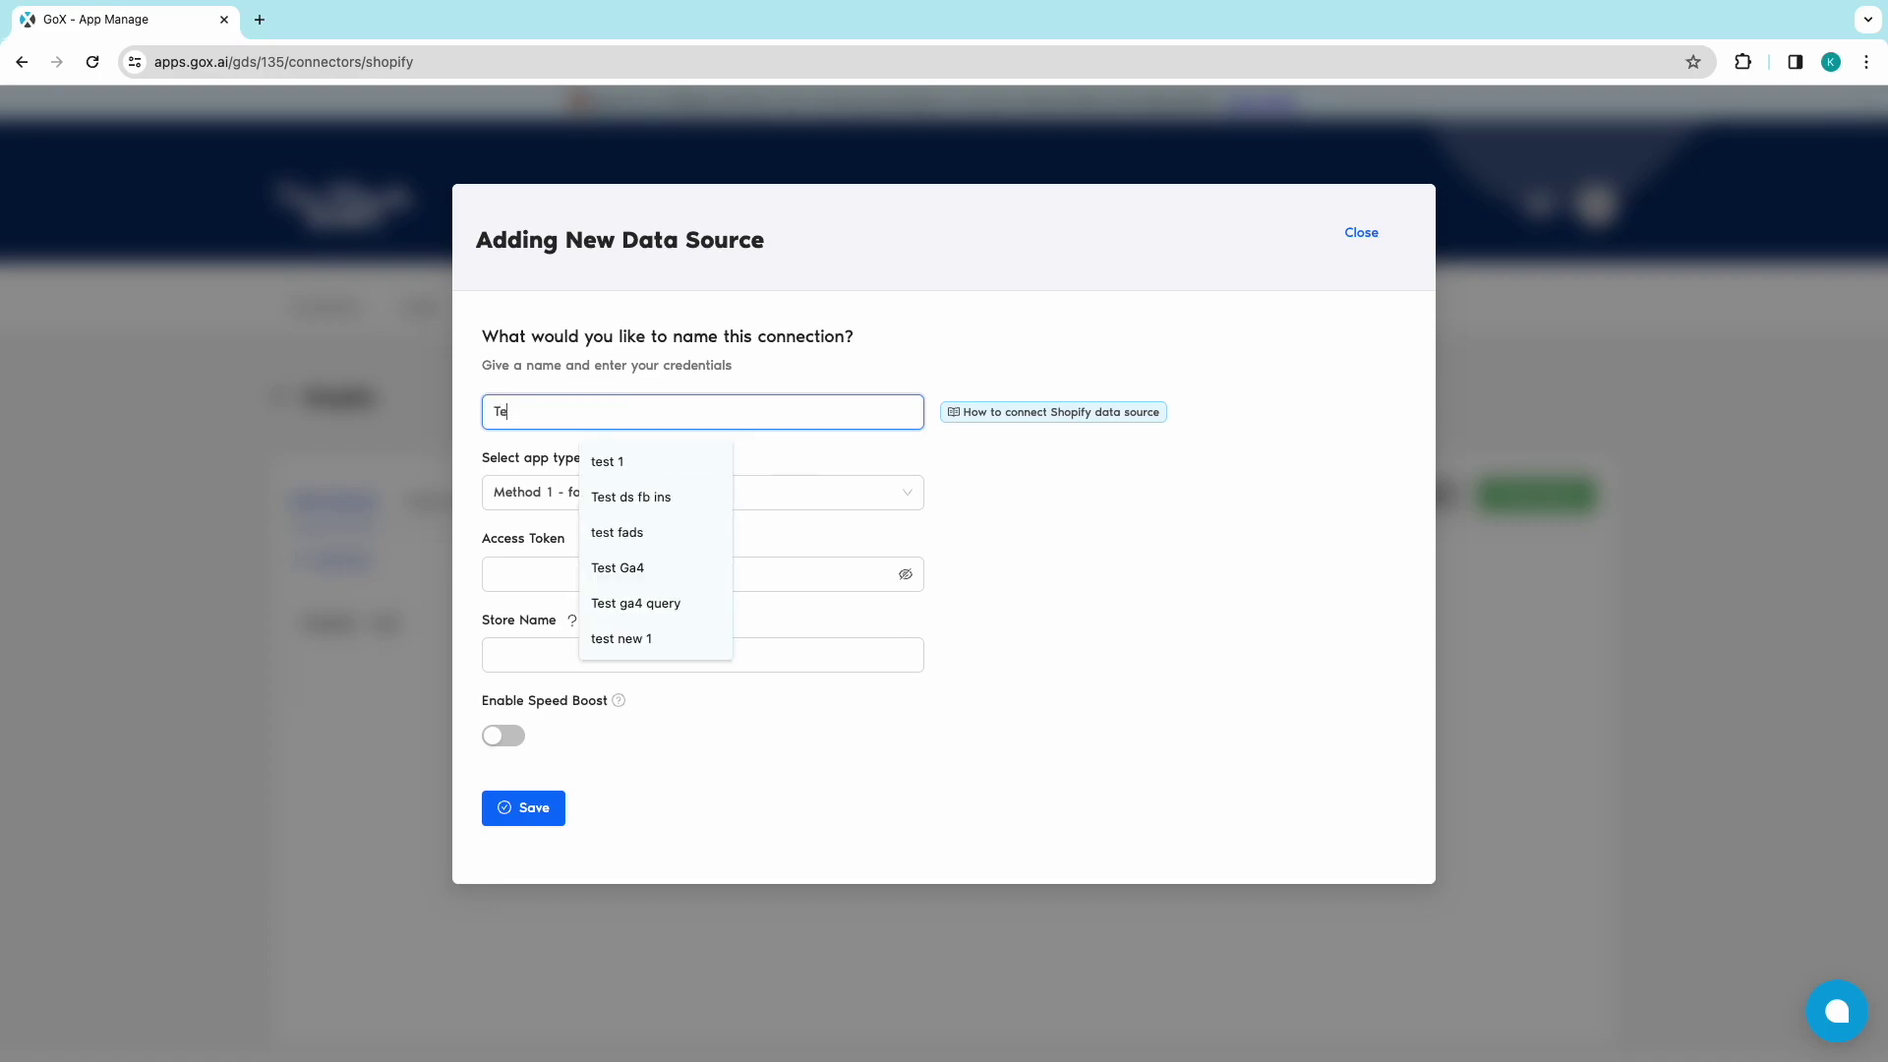
type("st ds 1")
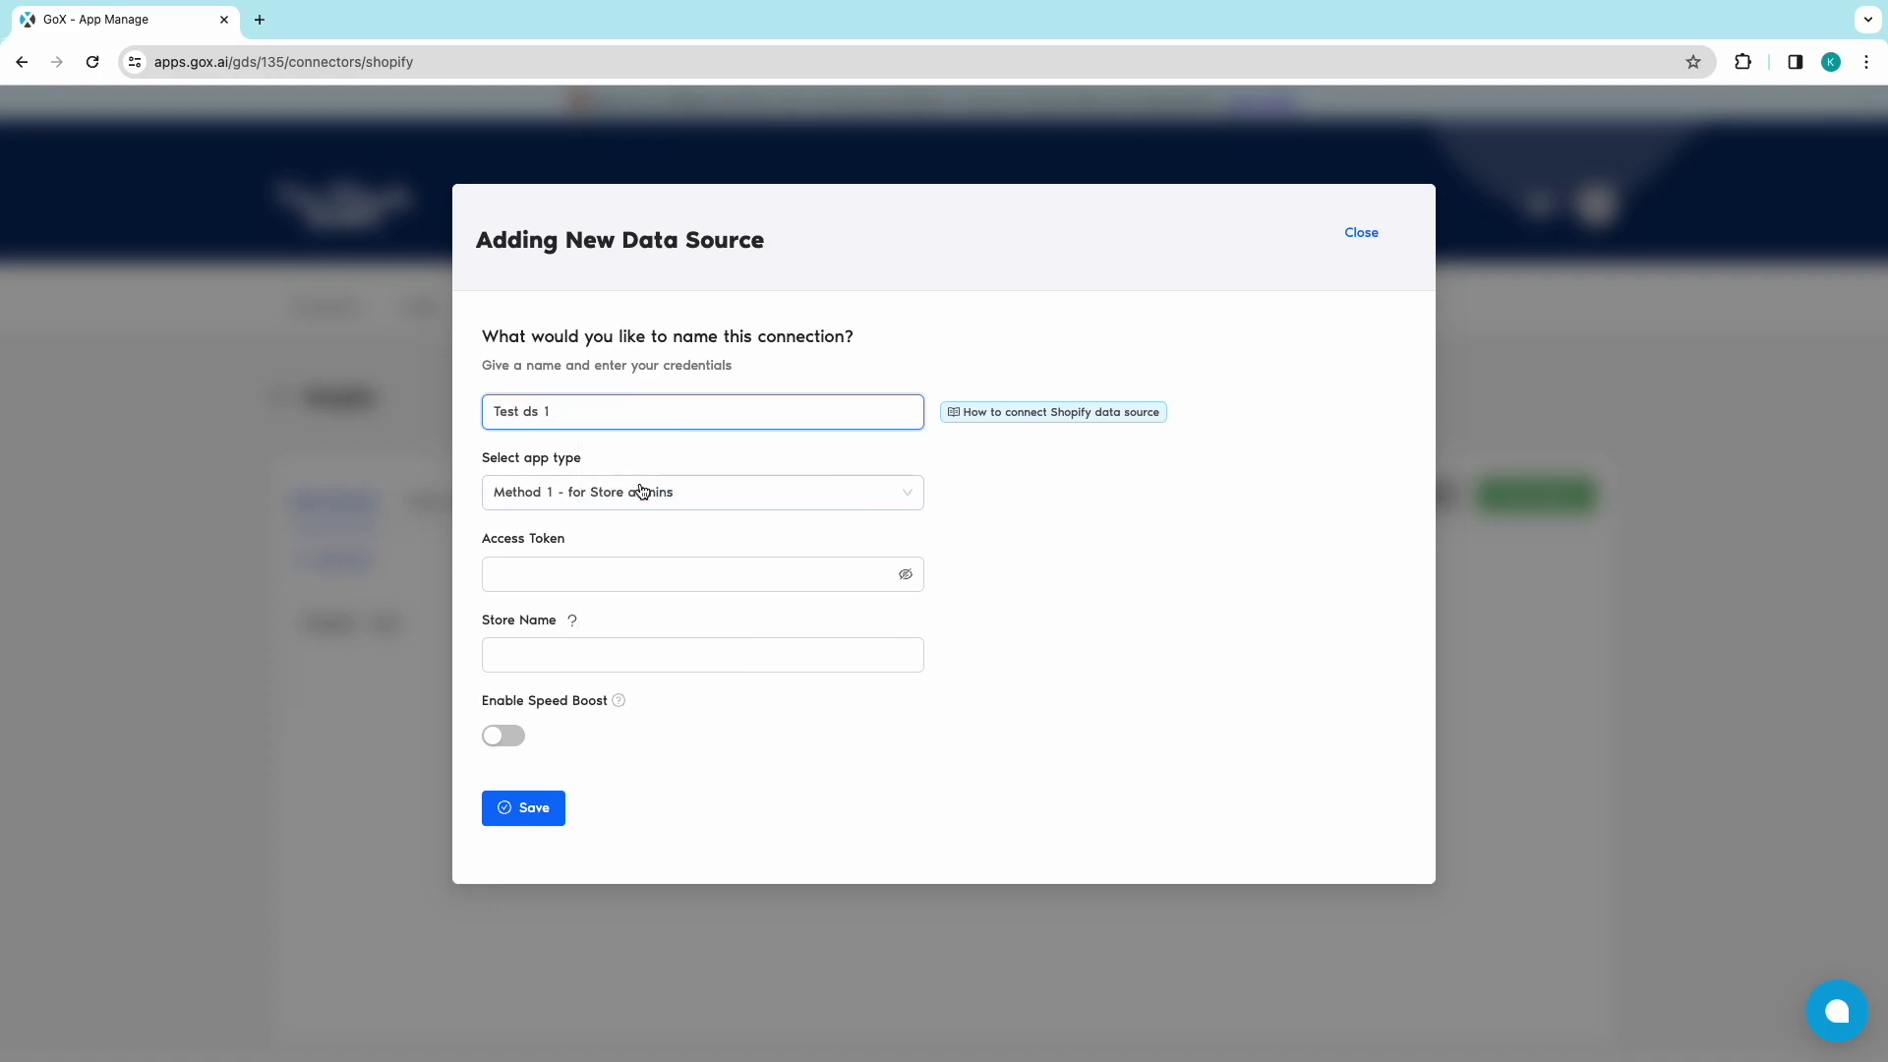
left_click(632, 496)
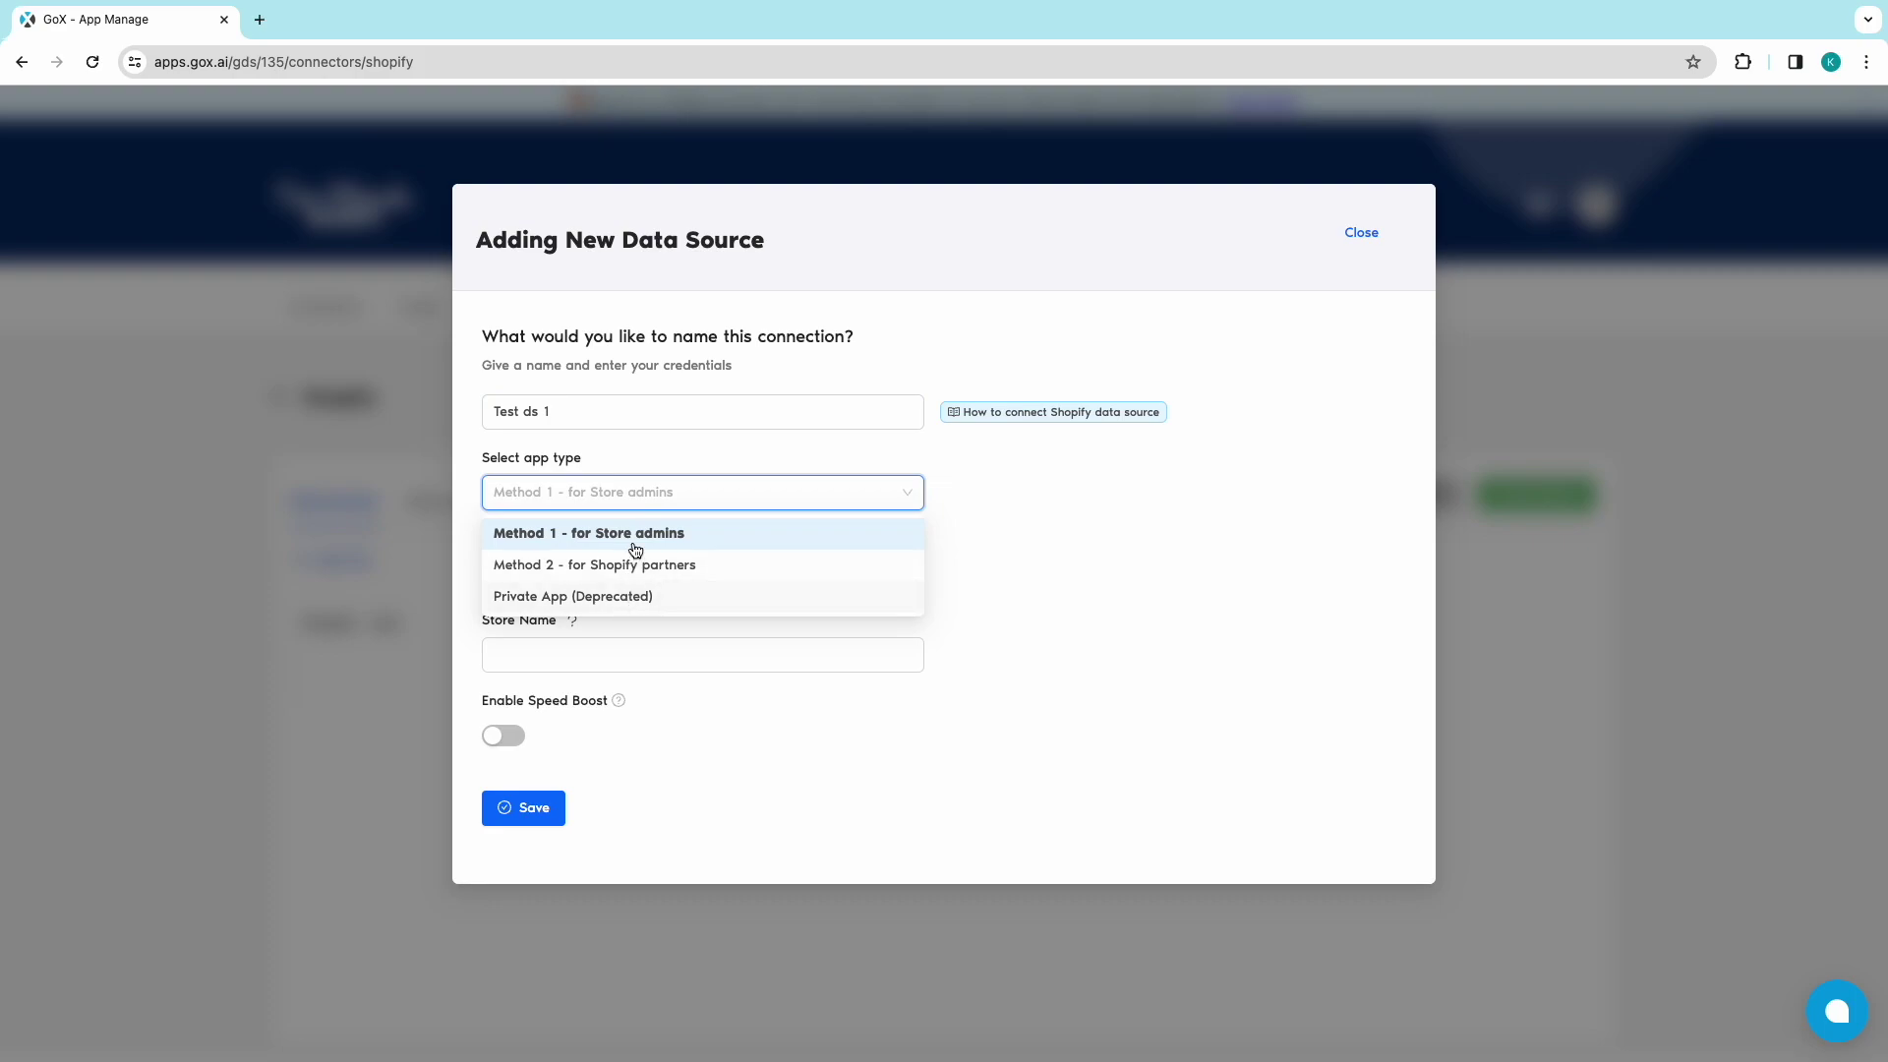
left_click(640, 532)
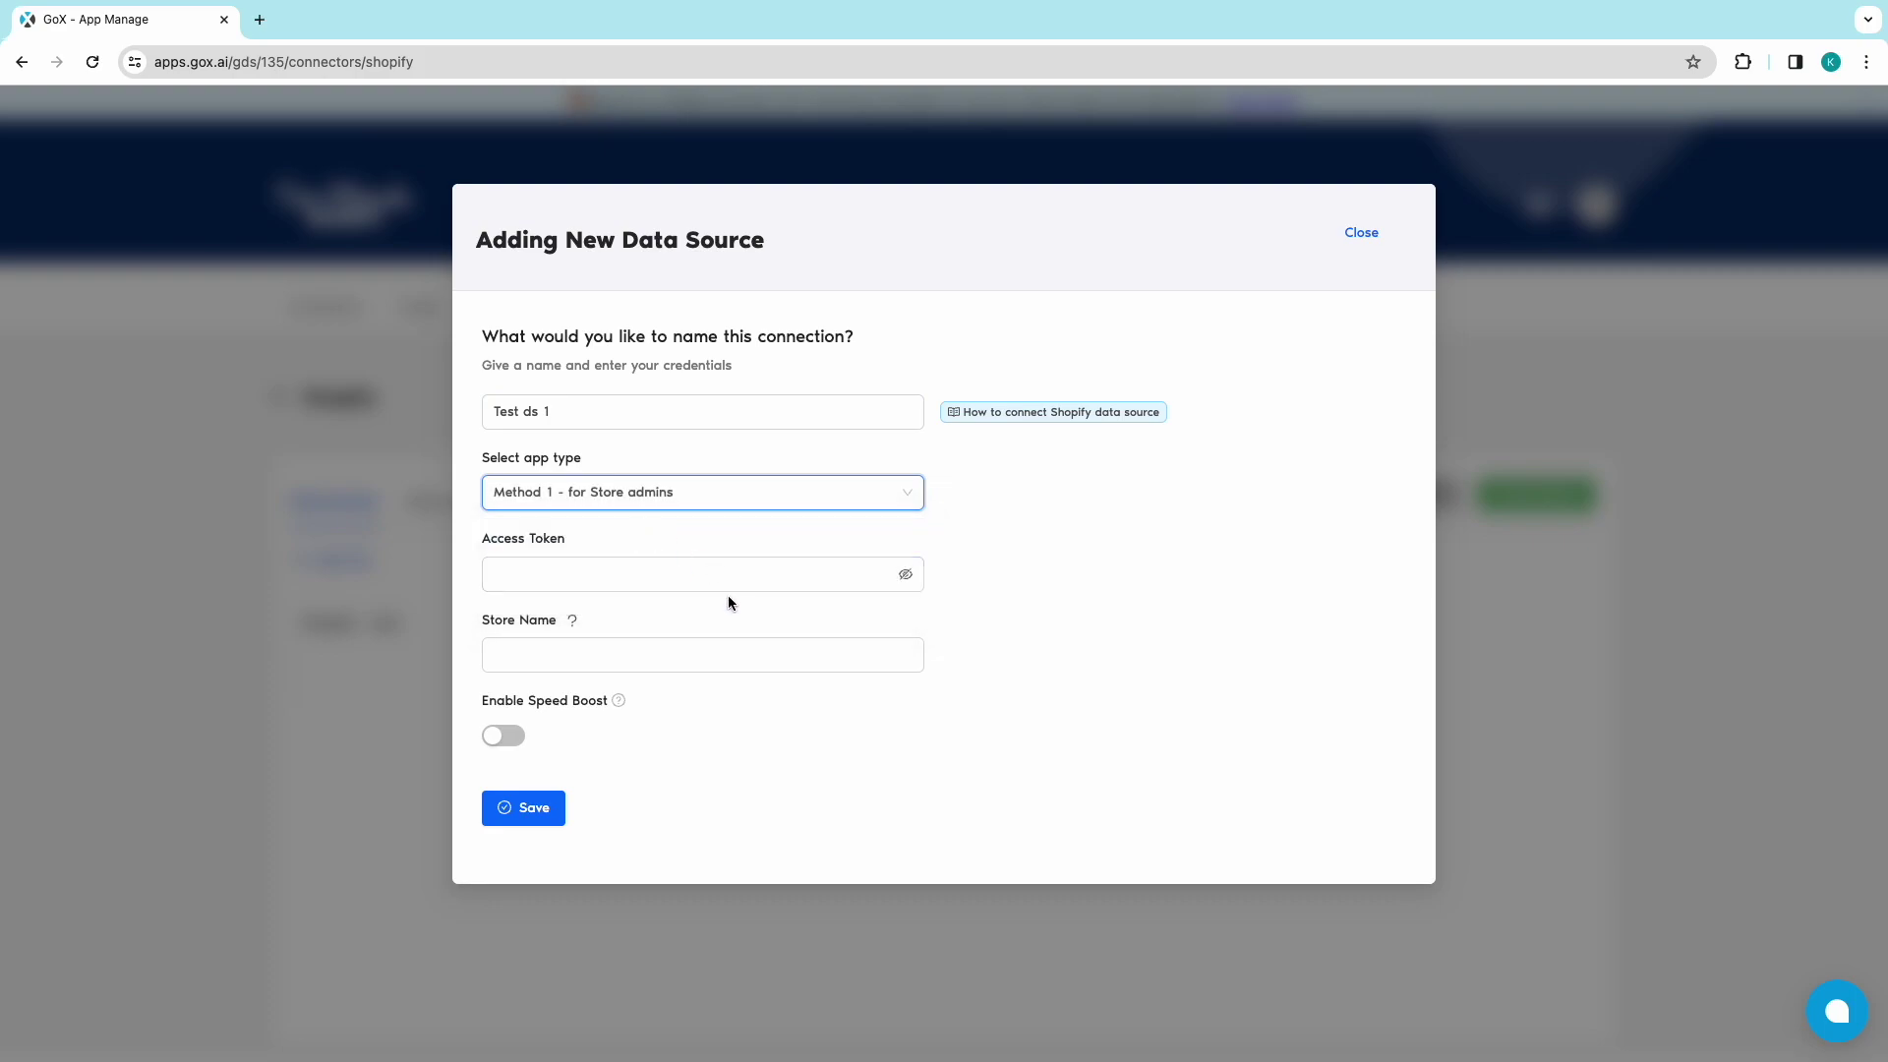
left_click(692, 581)
key("ctrl+v")
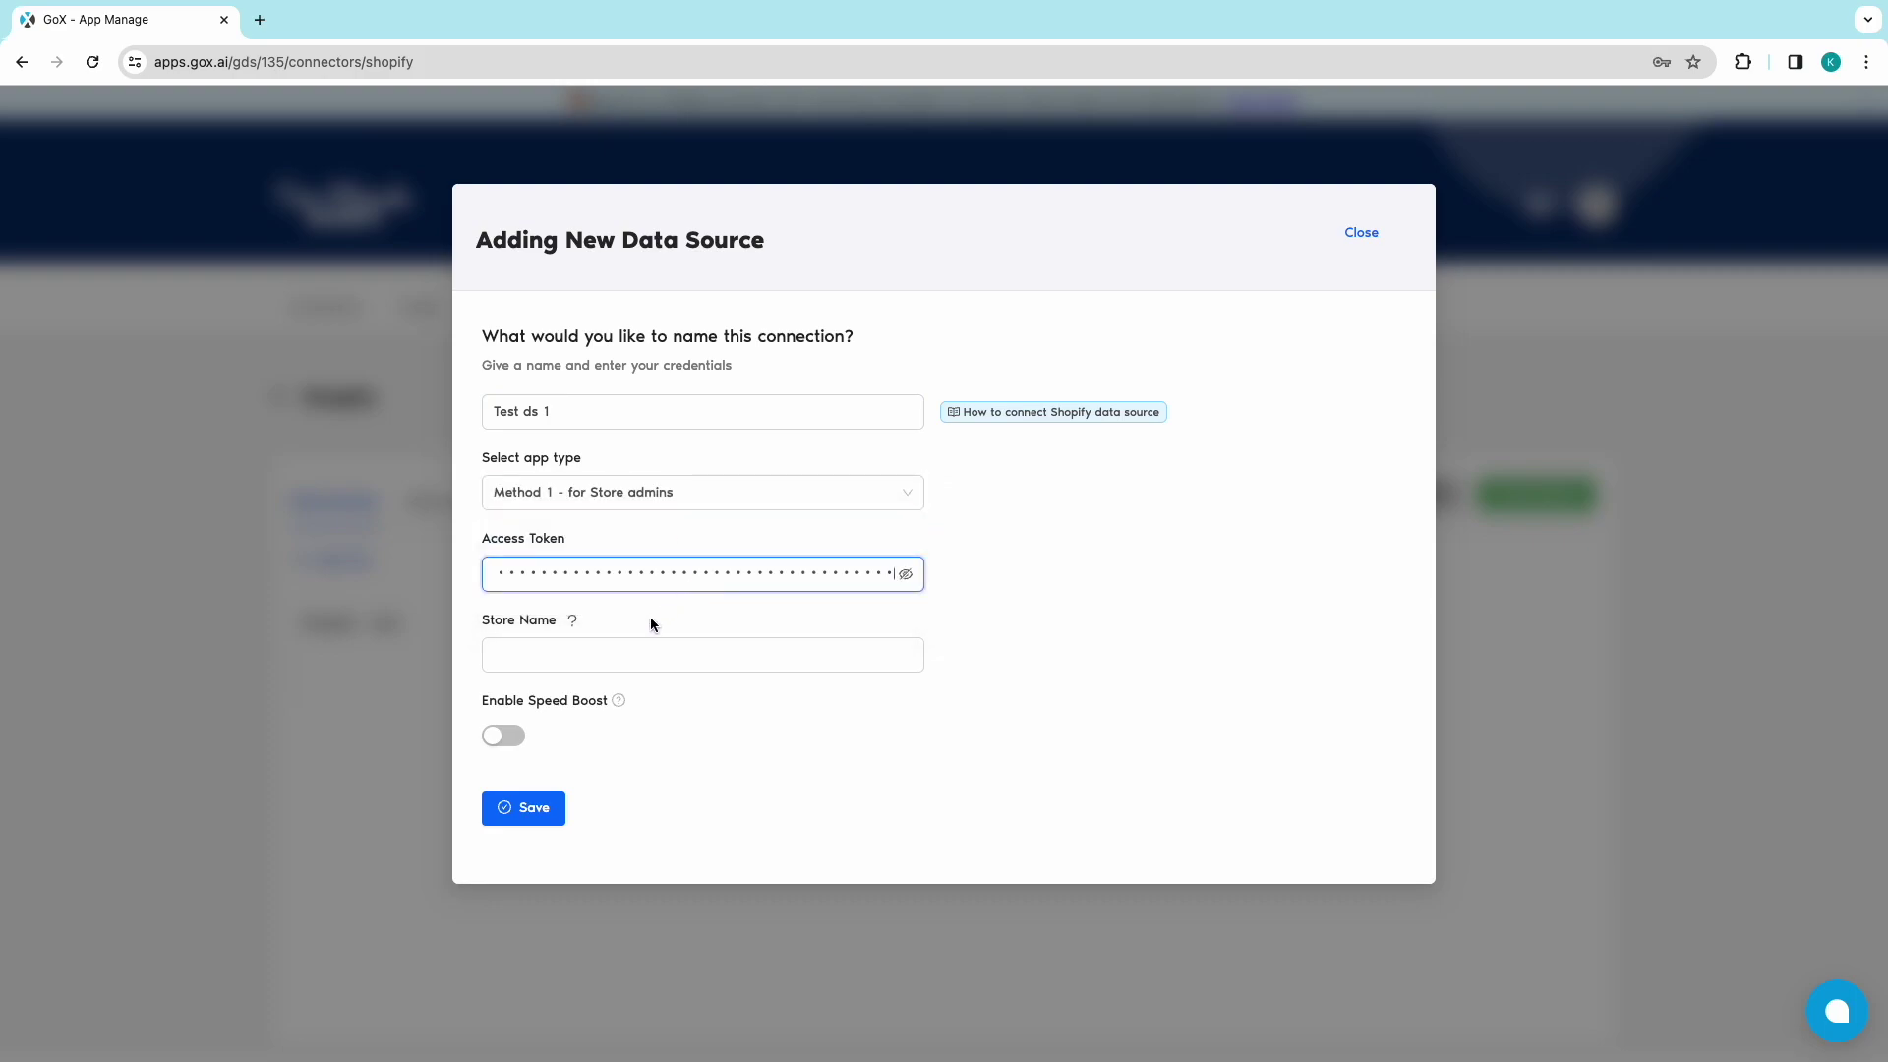
left_click(626, 662)
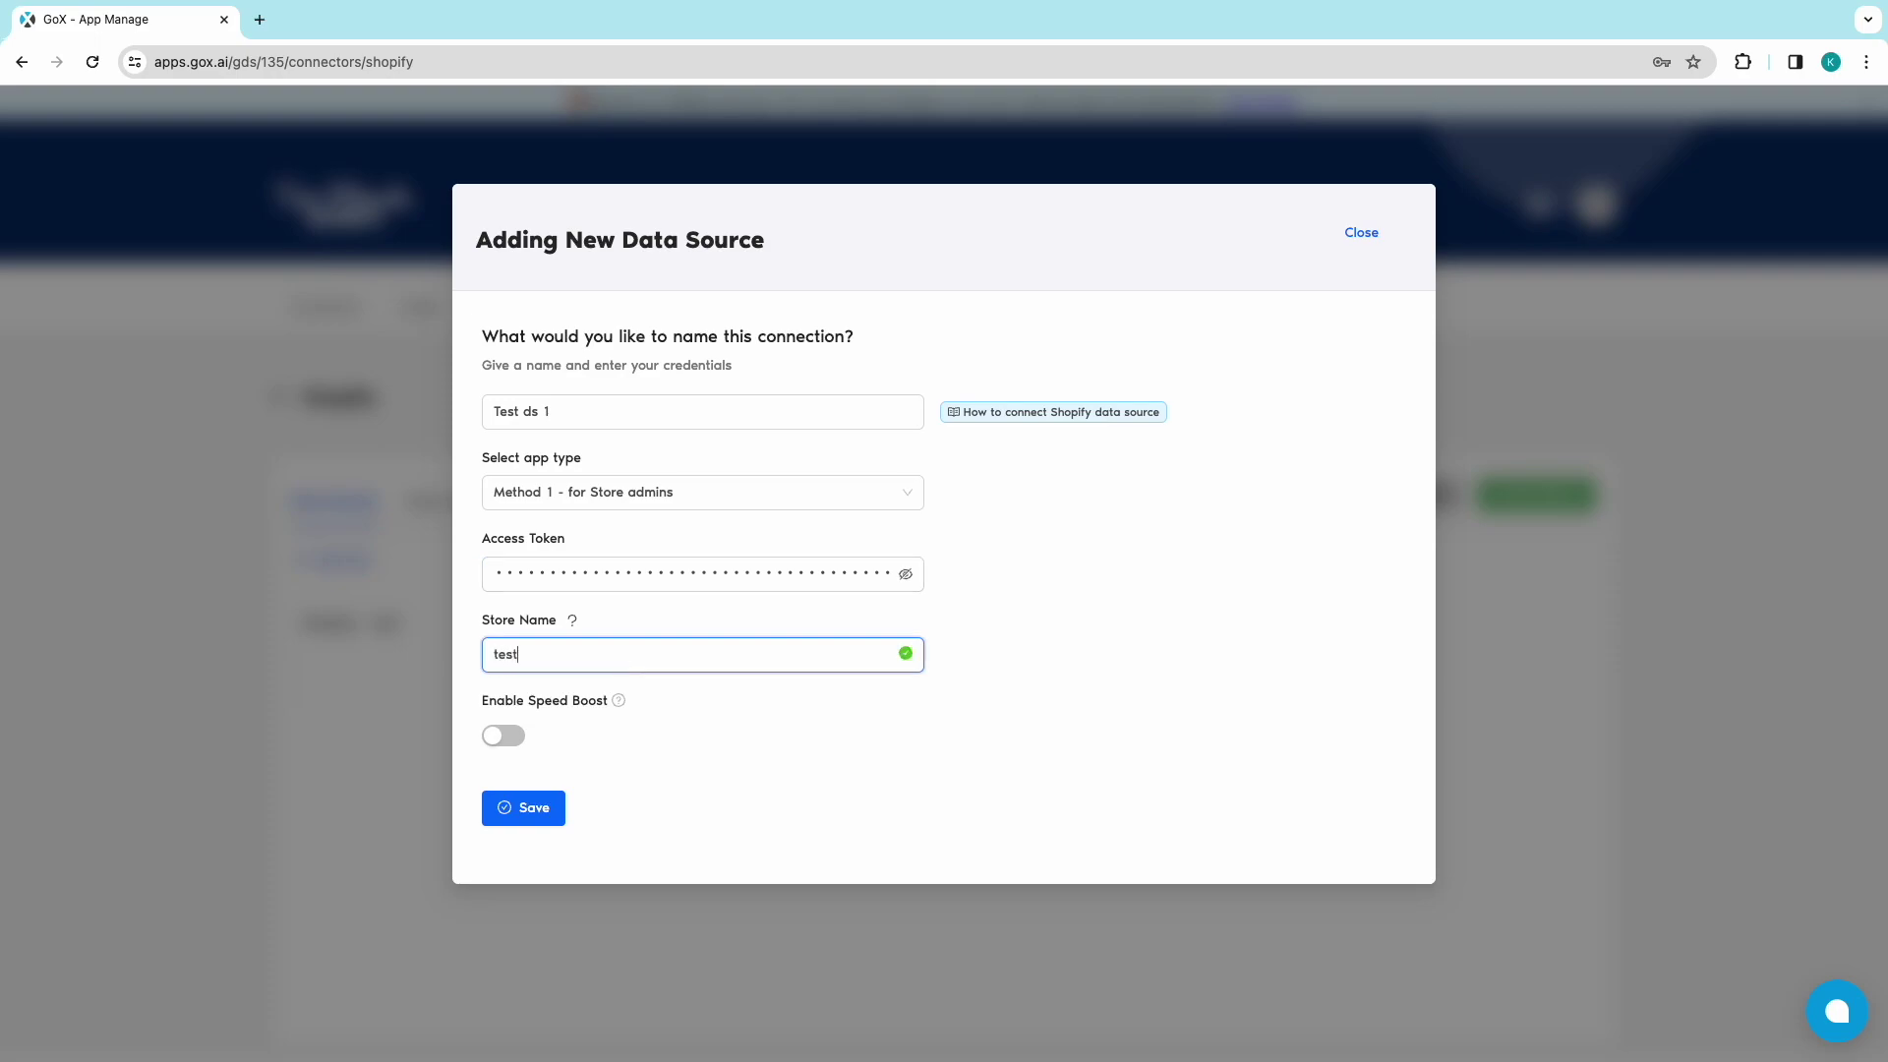
left_click(545, 810)
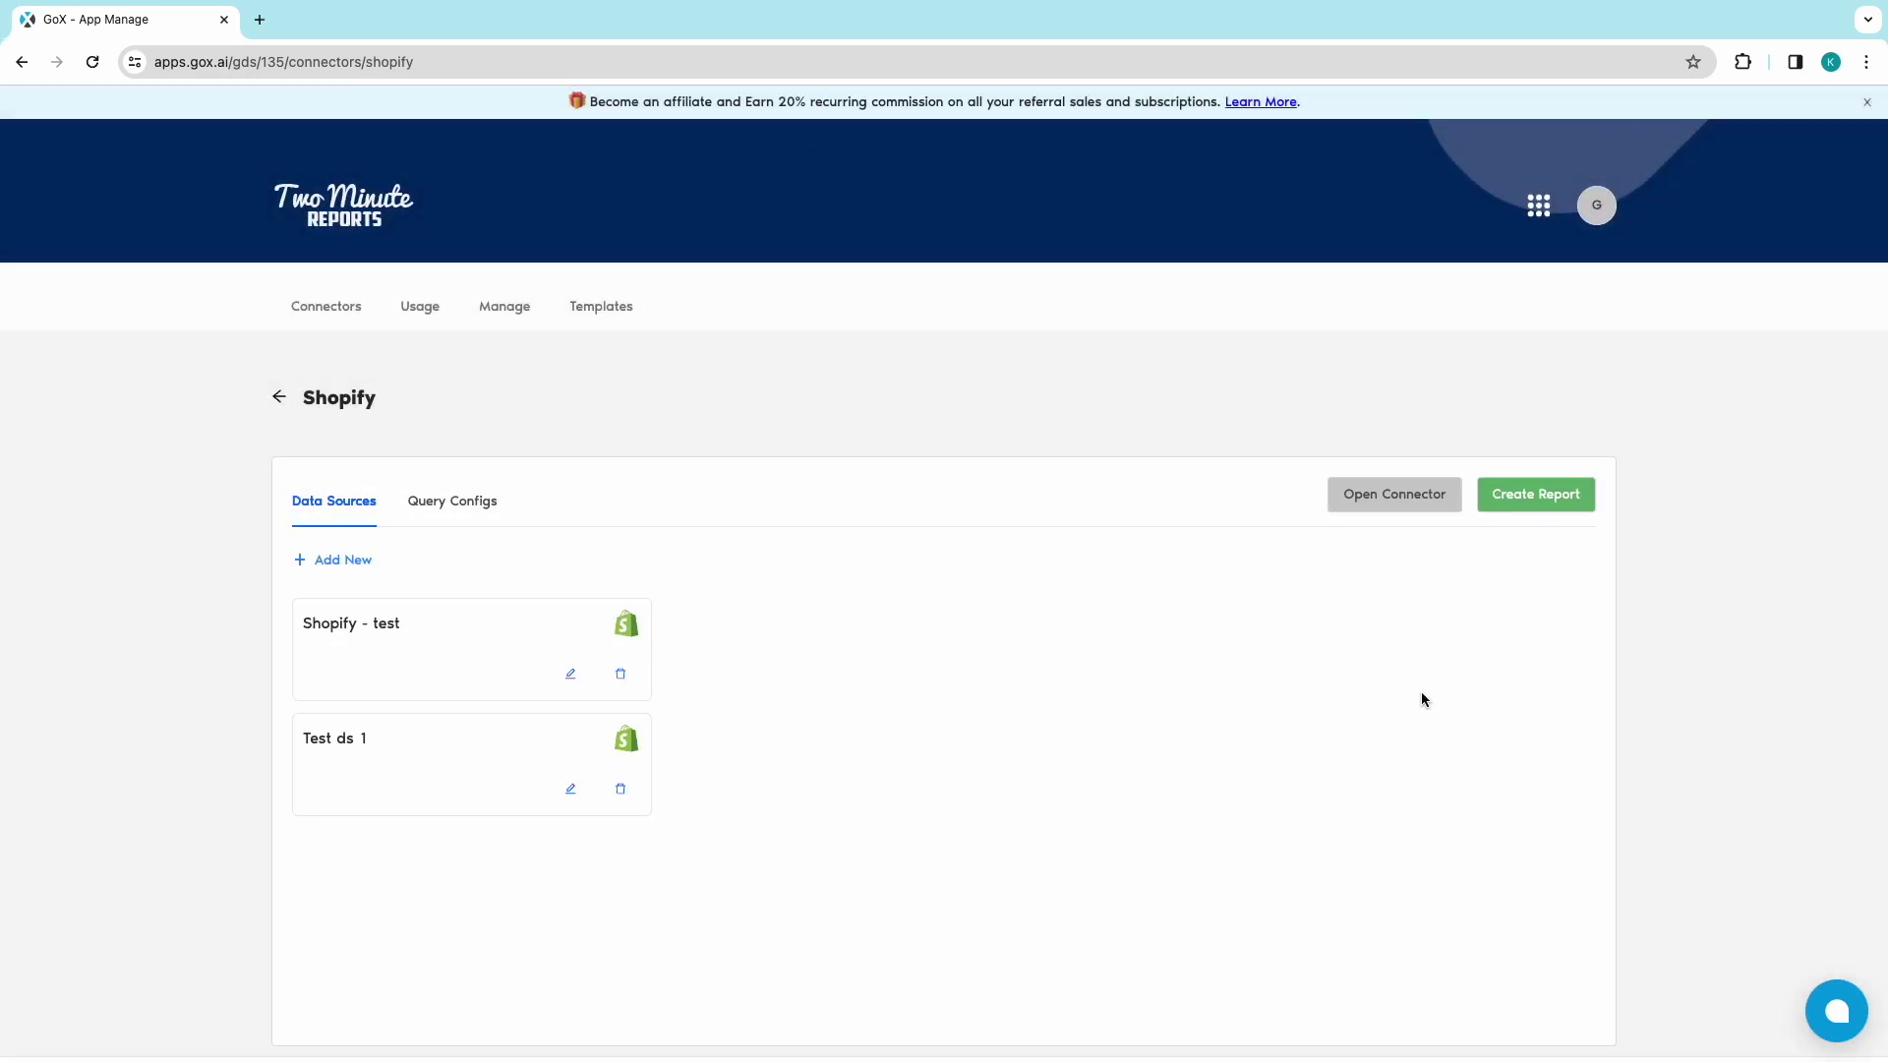
Step: Create and save a query config named 'Test query 1' using the Test ds 1 data source
left_click(476, 502)
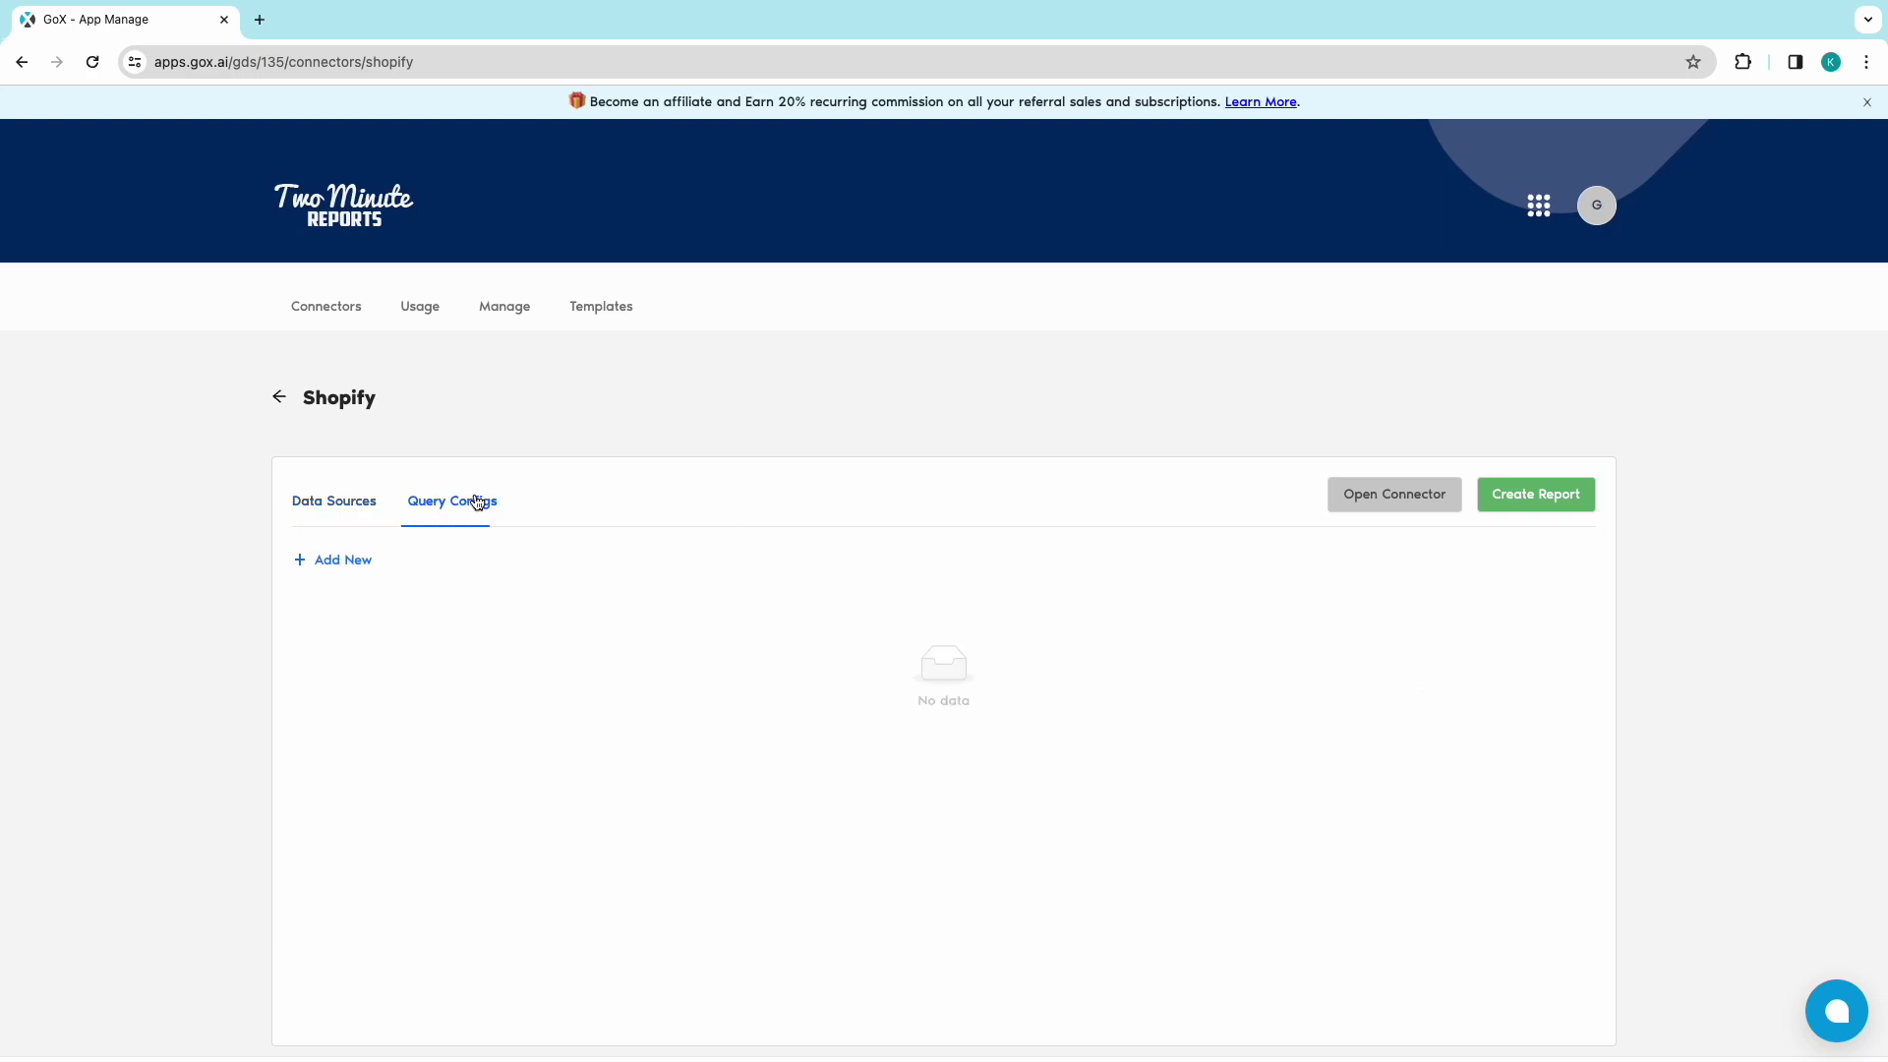
left_click(344, 560)
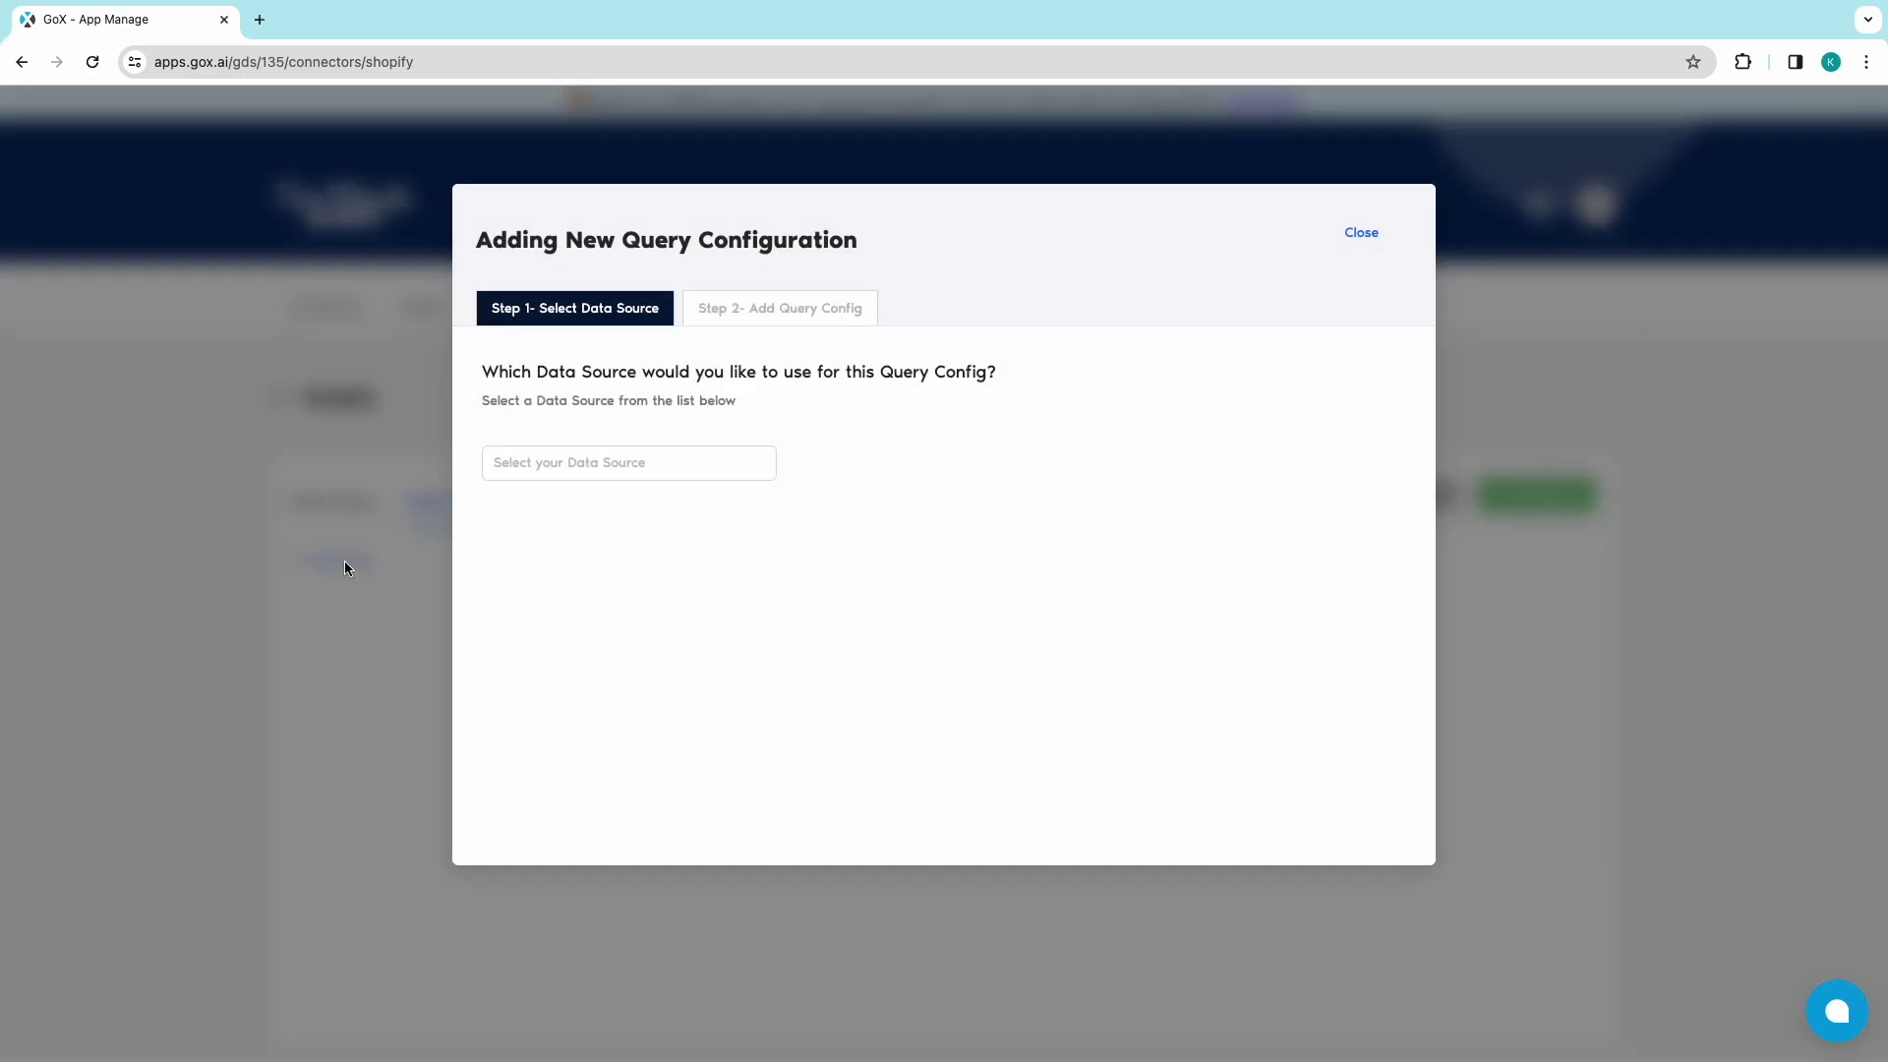
left_click(620, 459)
left_click(571, 536)
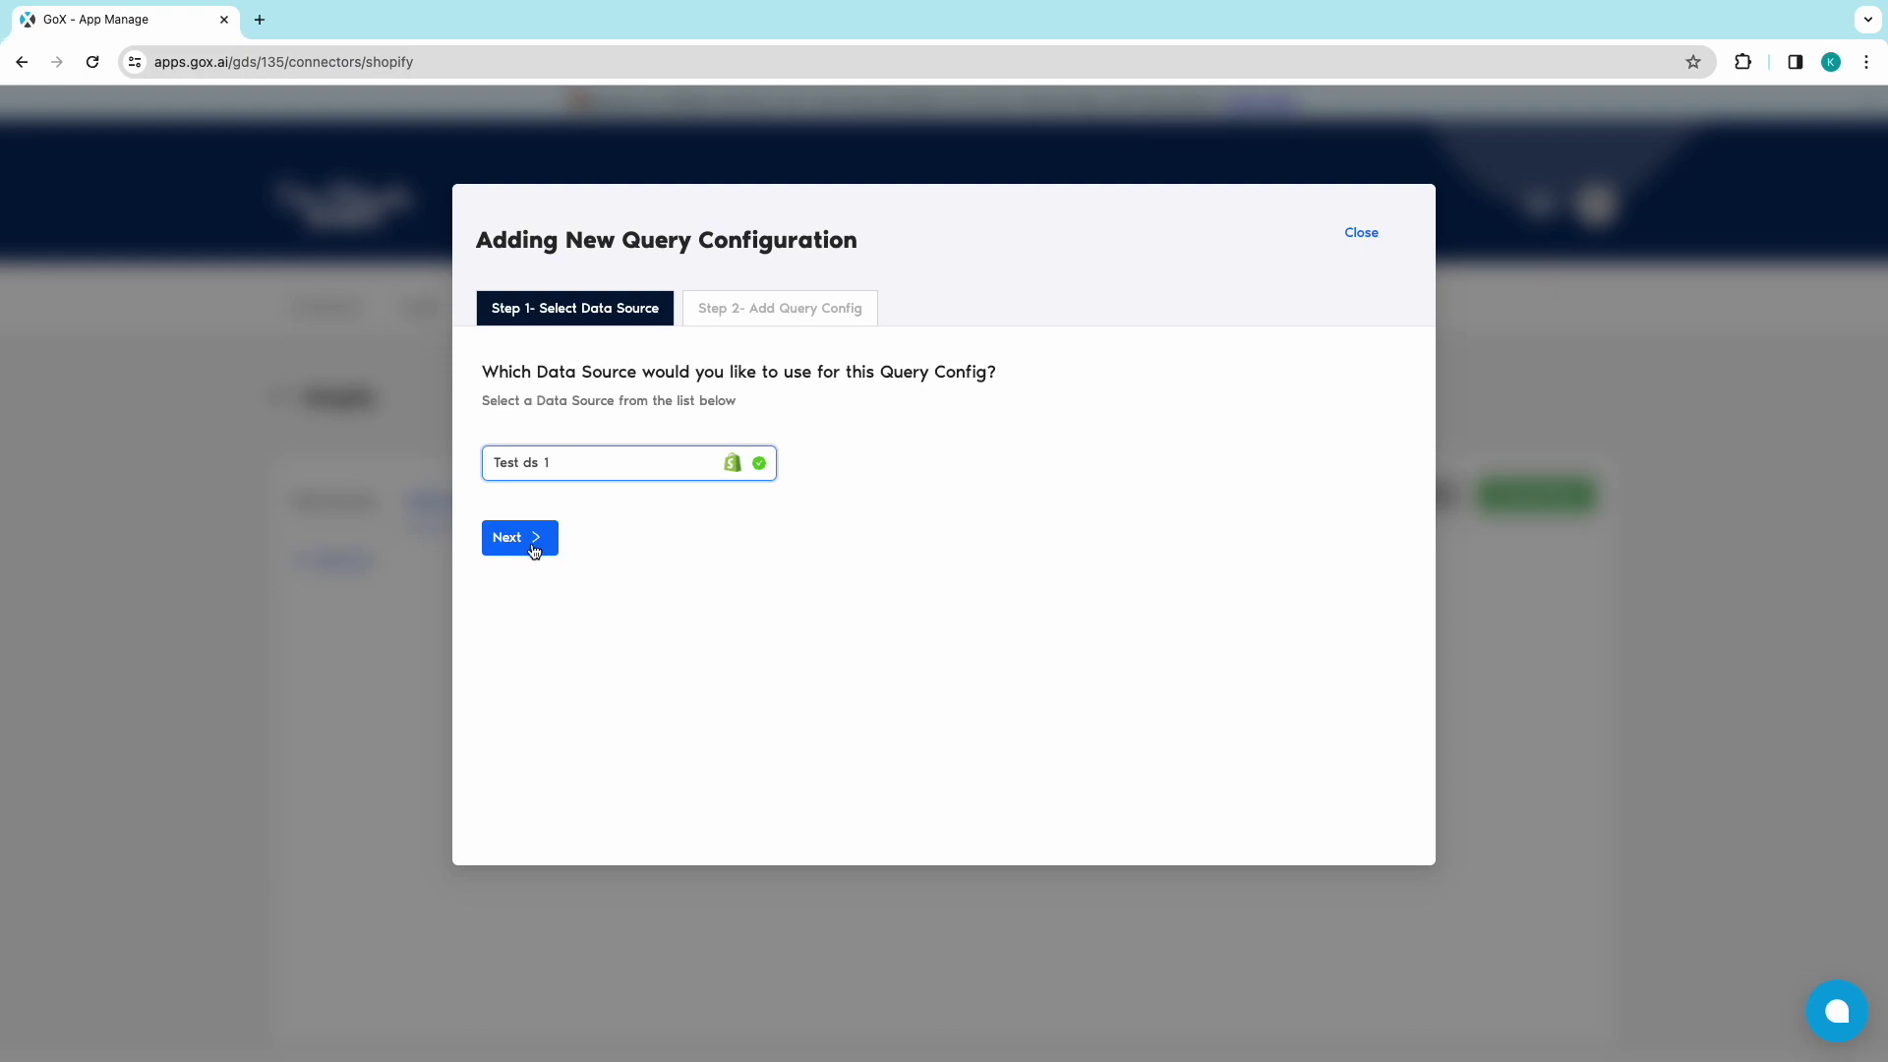
left_click(535, 538)
left_click(678, 447)
key("ctrl+a")
type("Test query 1")
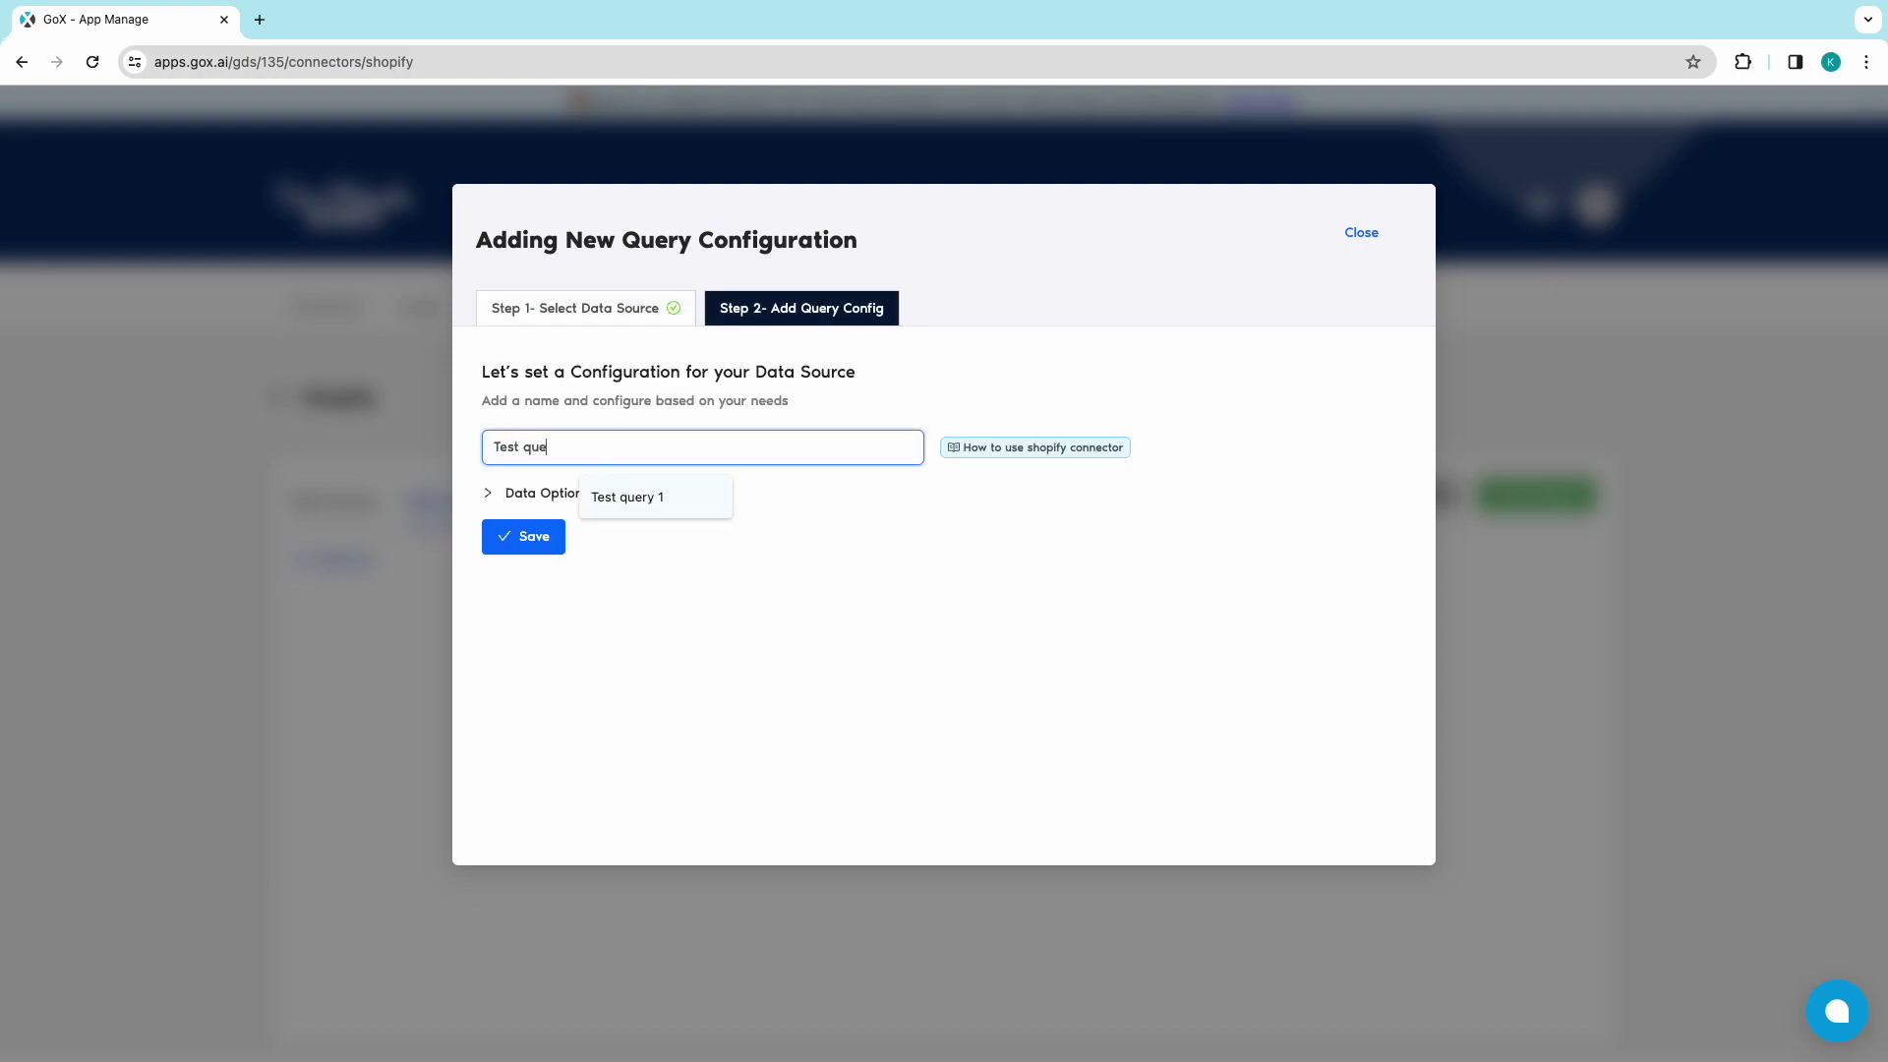
left_click(550, 495)
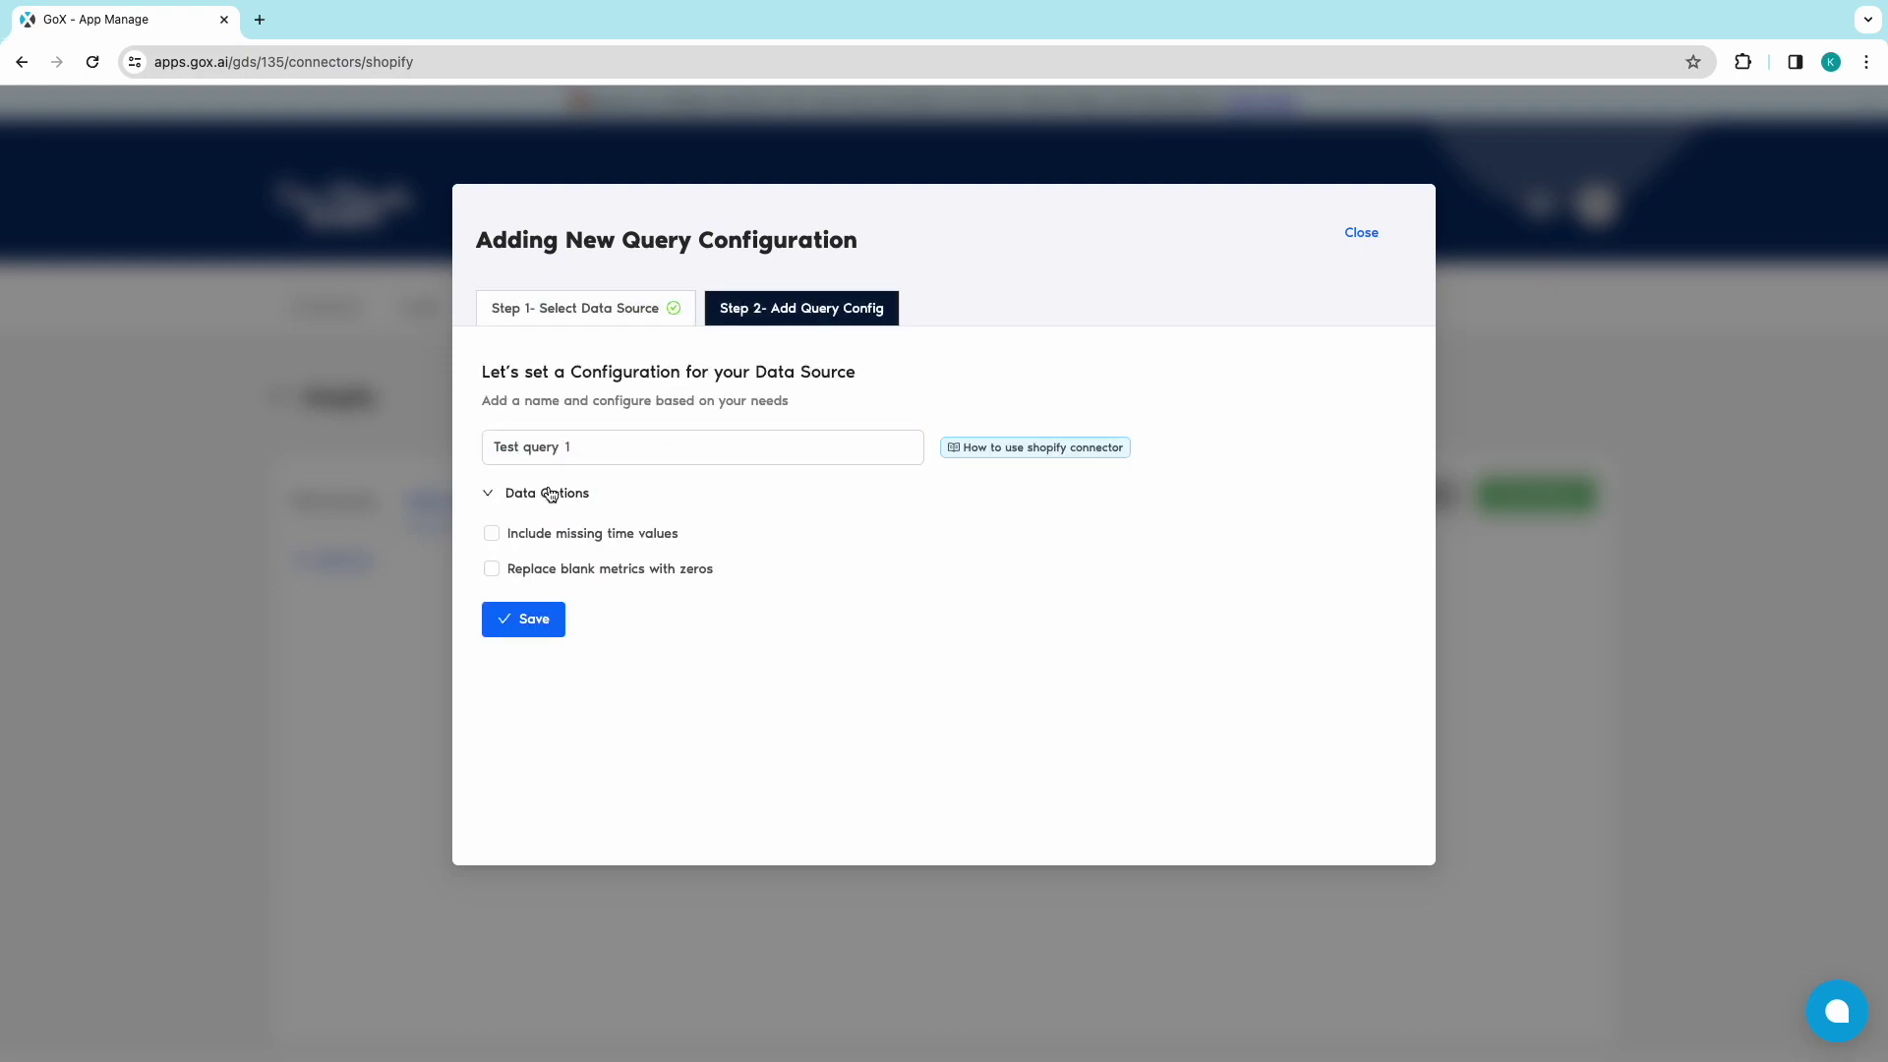
left_click(560, 628)
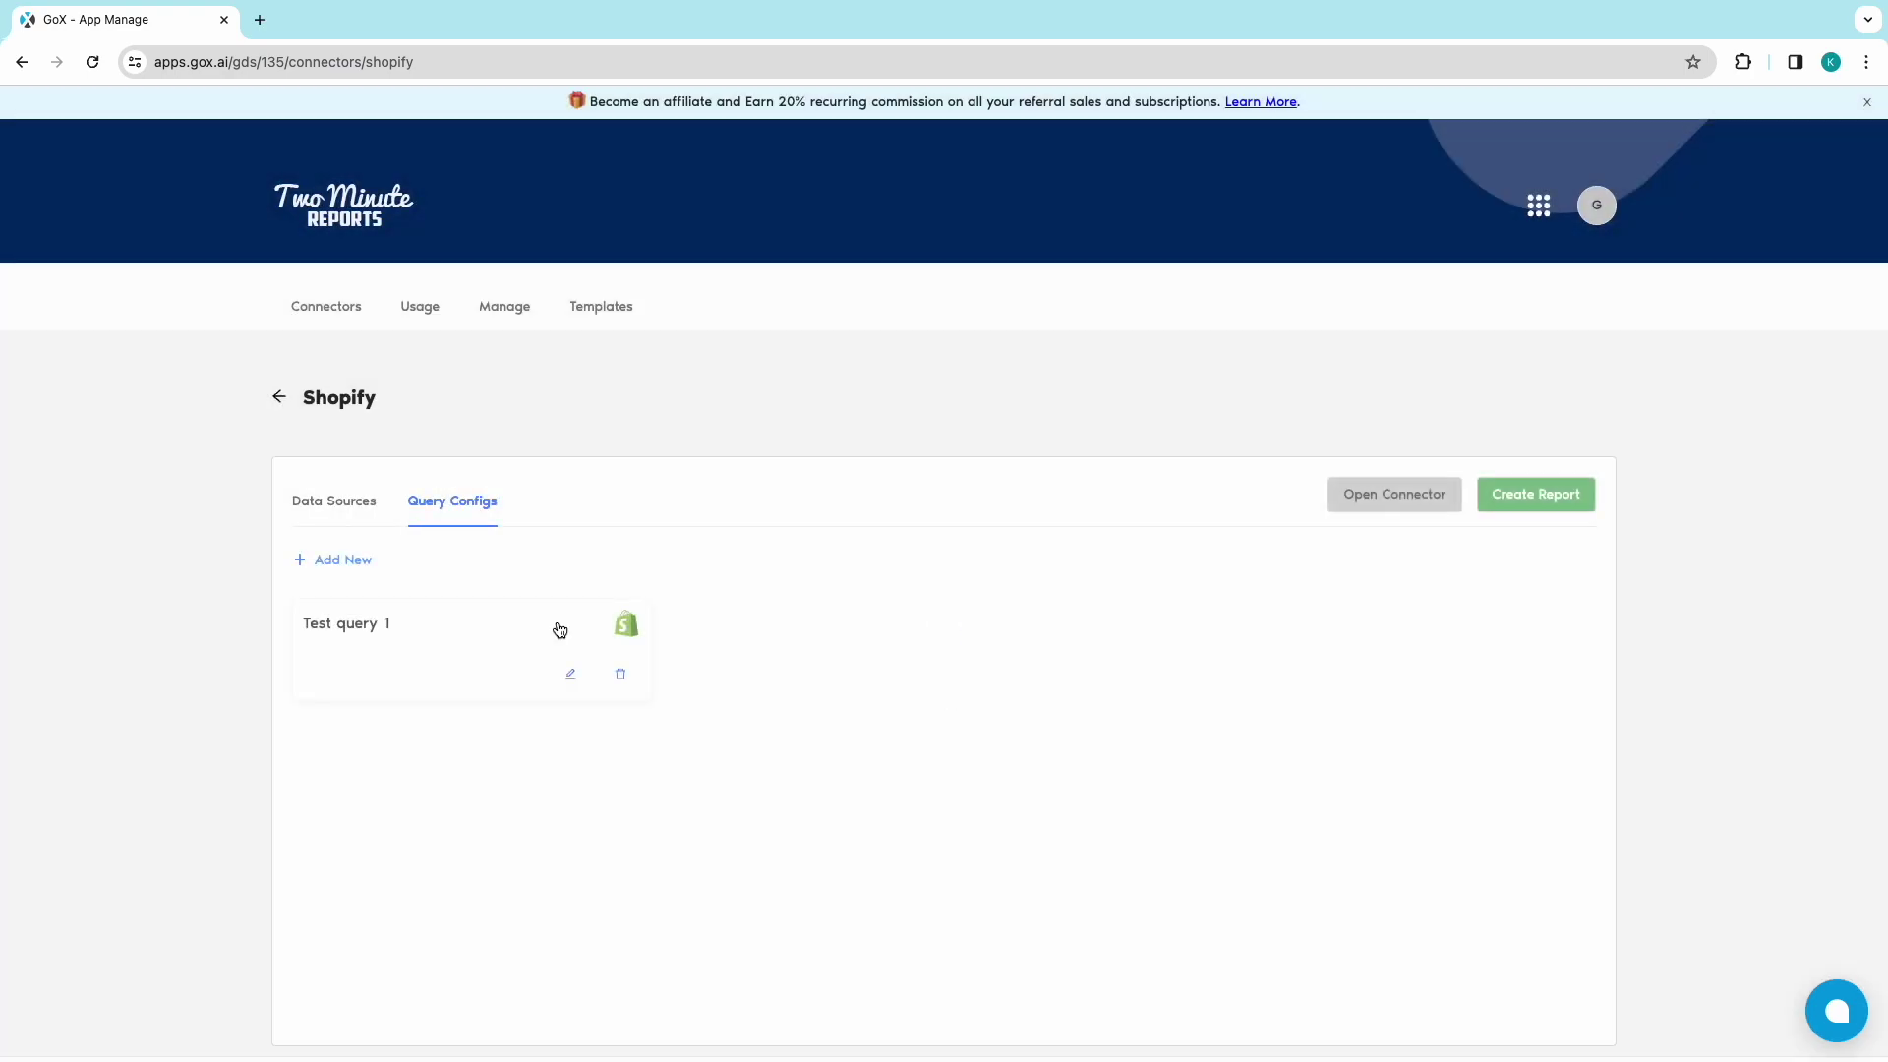
Step: Start a new report from Test query 1 and advance to the report-building options
left_click(1571, 491)
left_click(643, 482)
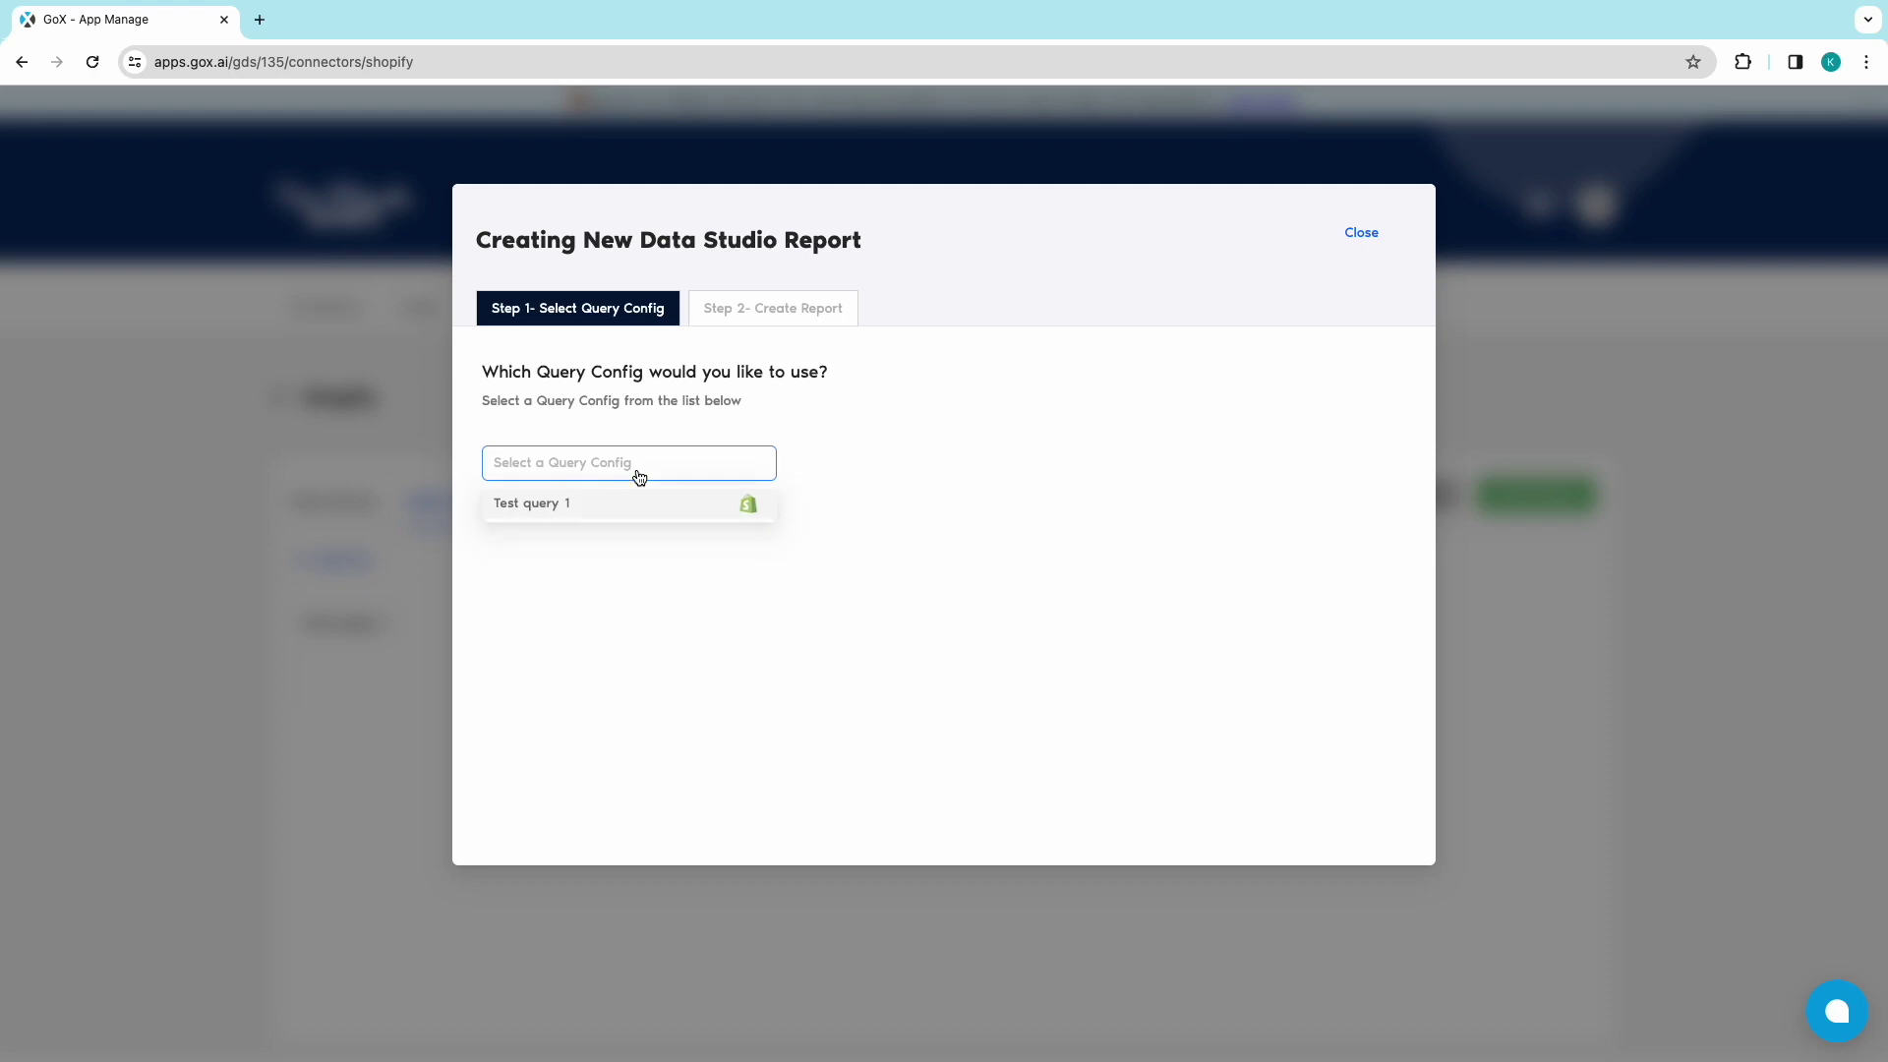
left_click(610, 505)
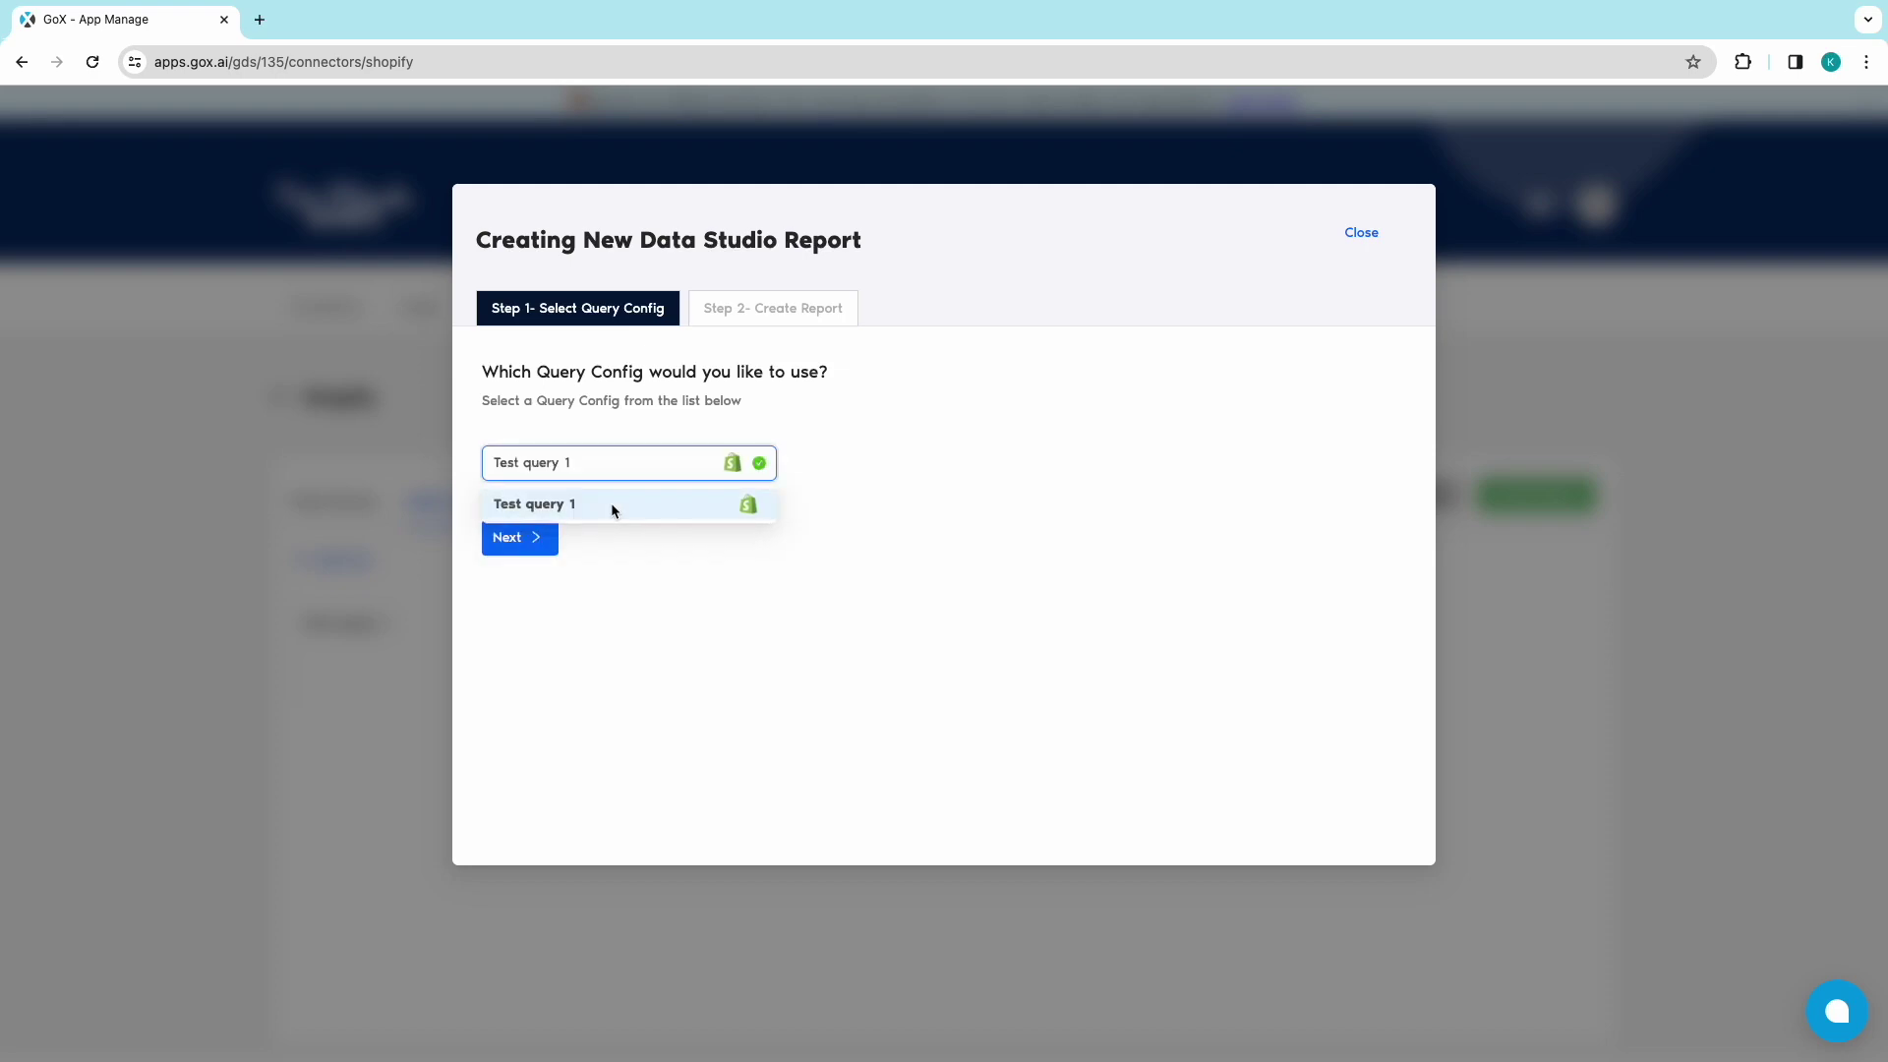
left_click(535, 543)
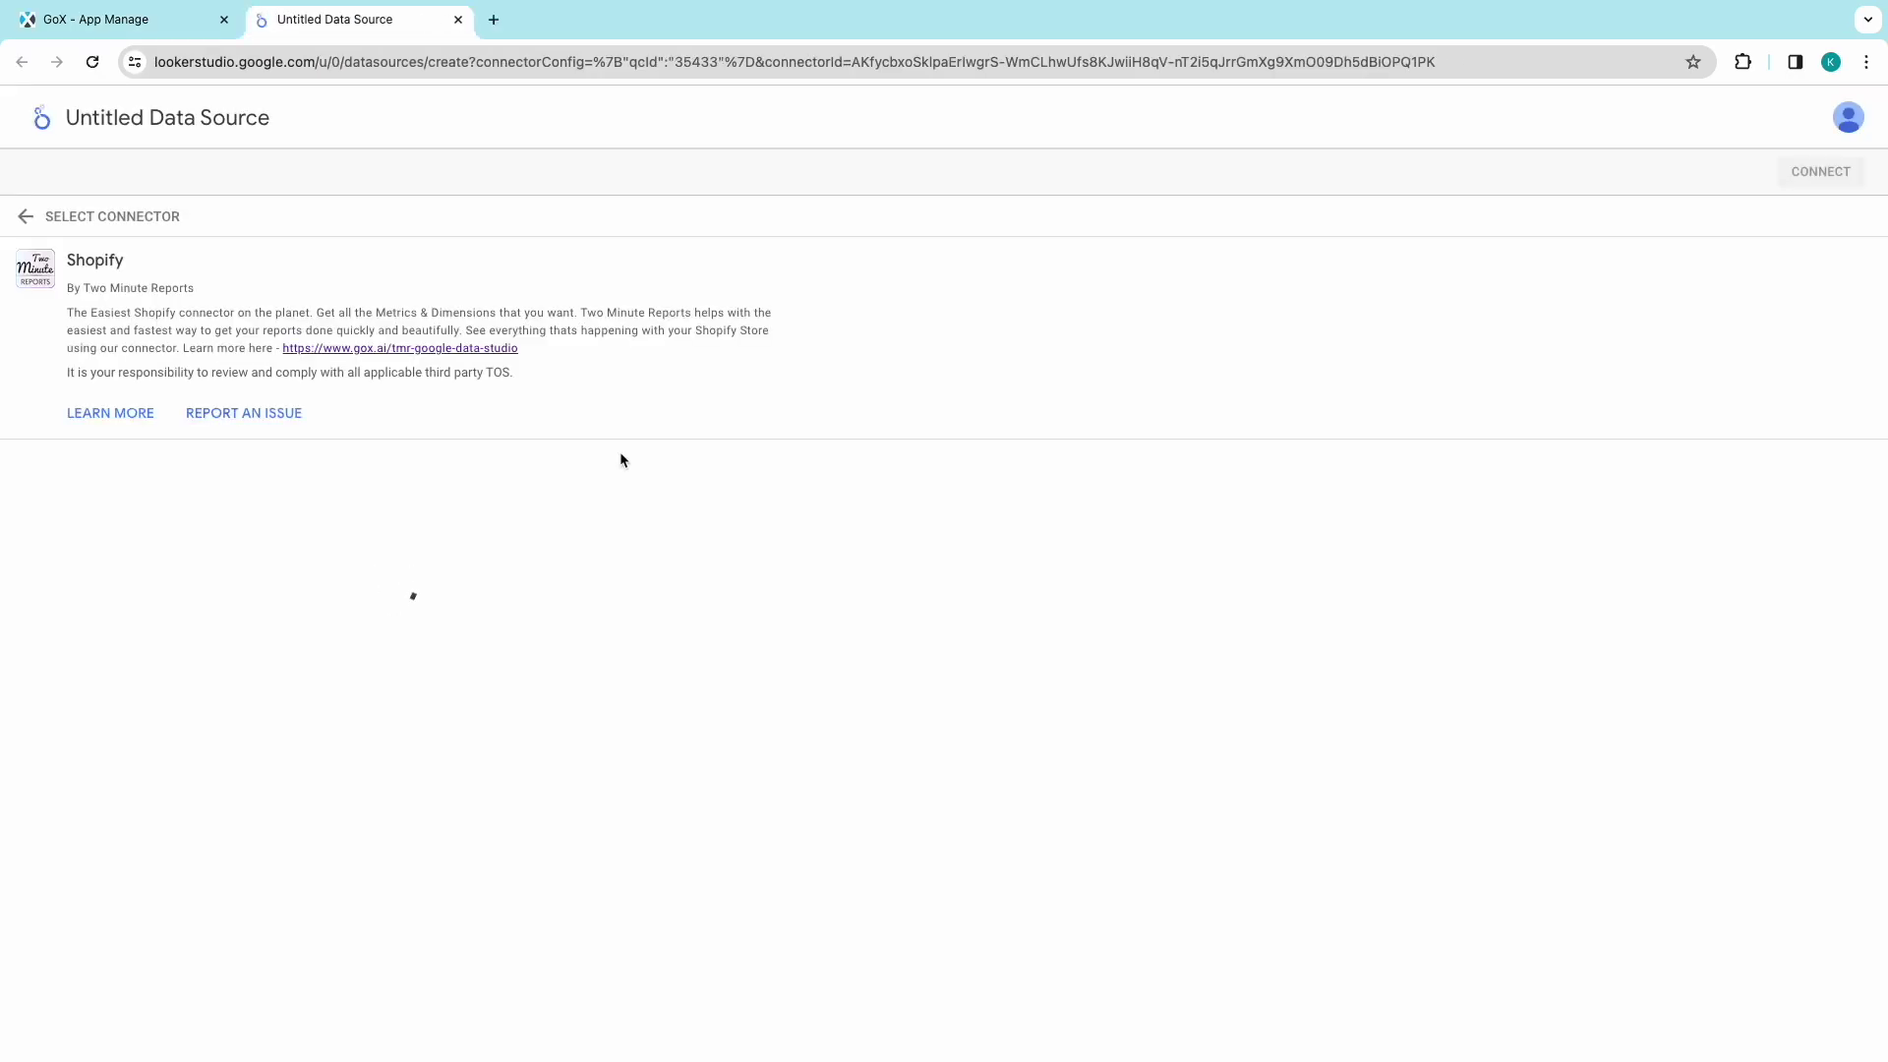
Step: Select your own team and connect the Shopify data source
left_click(269, 549)
left_click(266, 555)
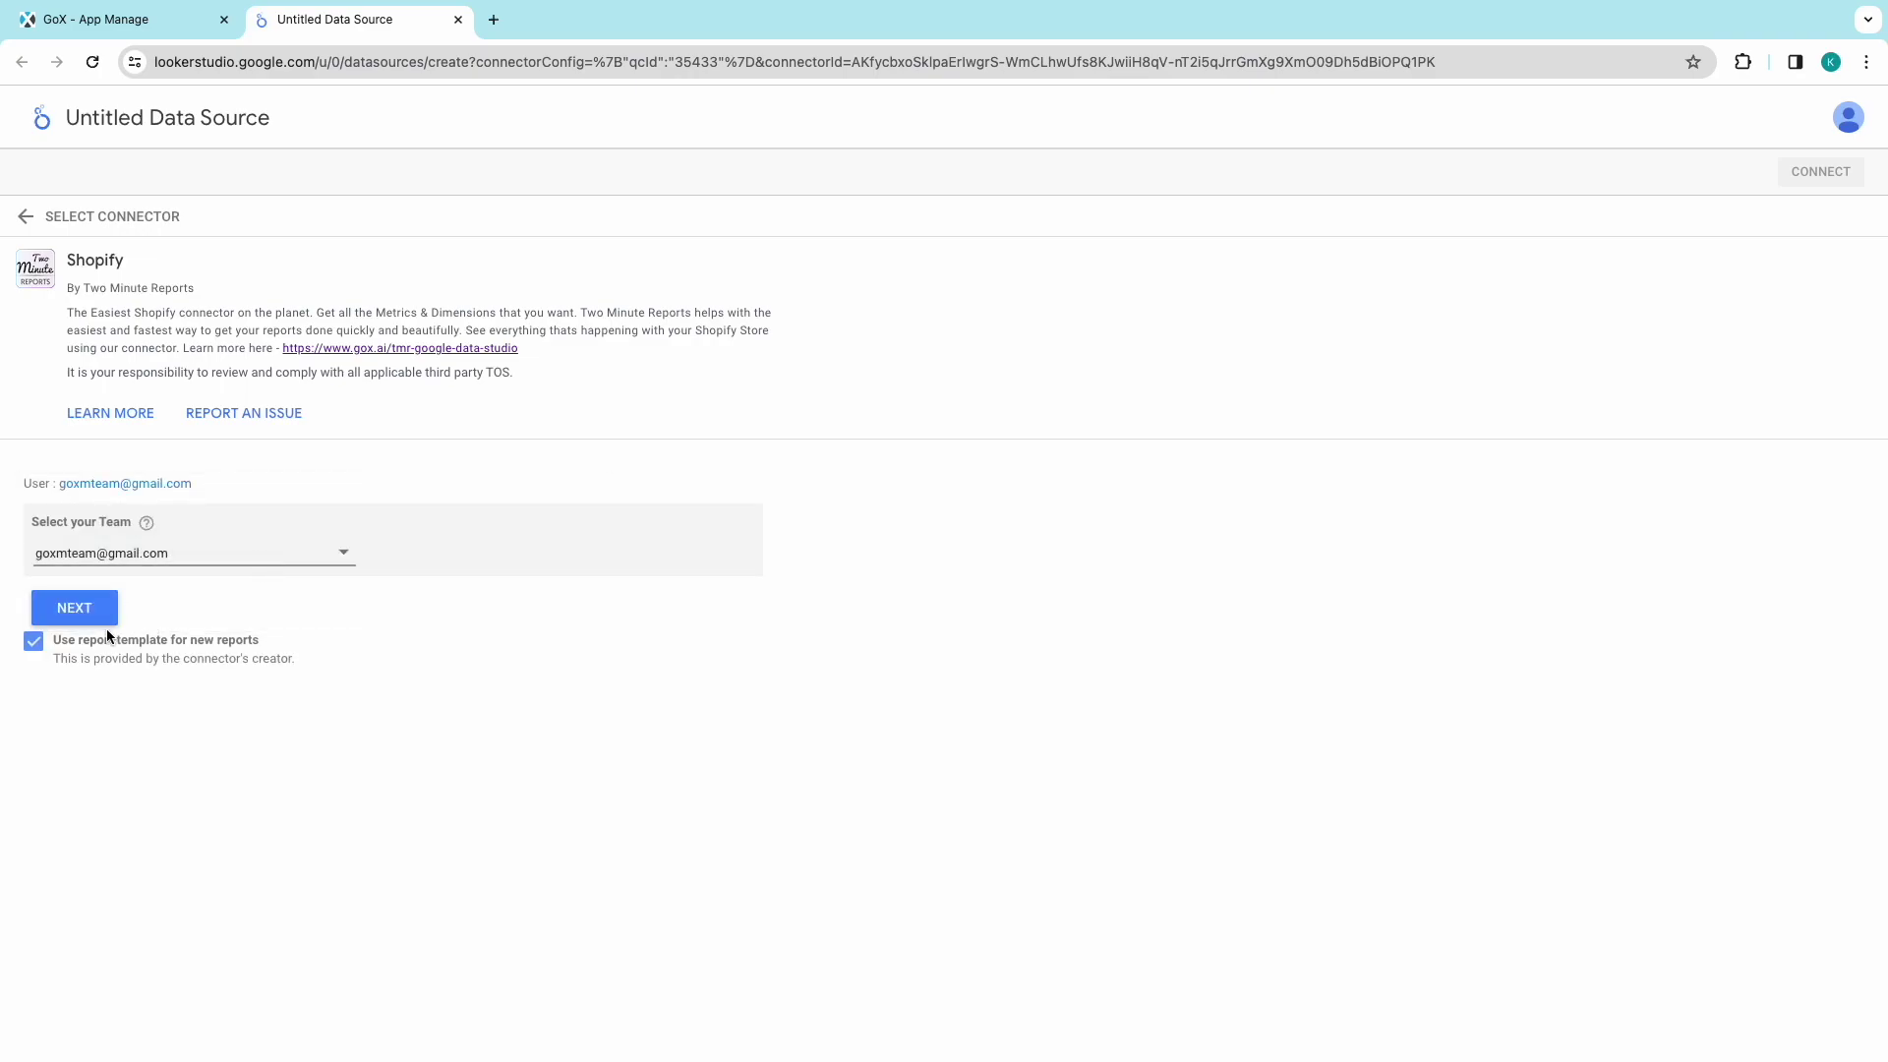
left_click(74, 606)
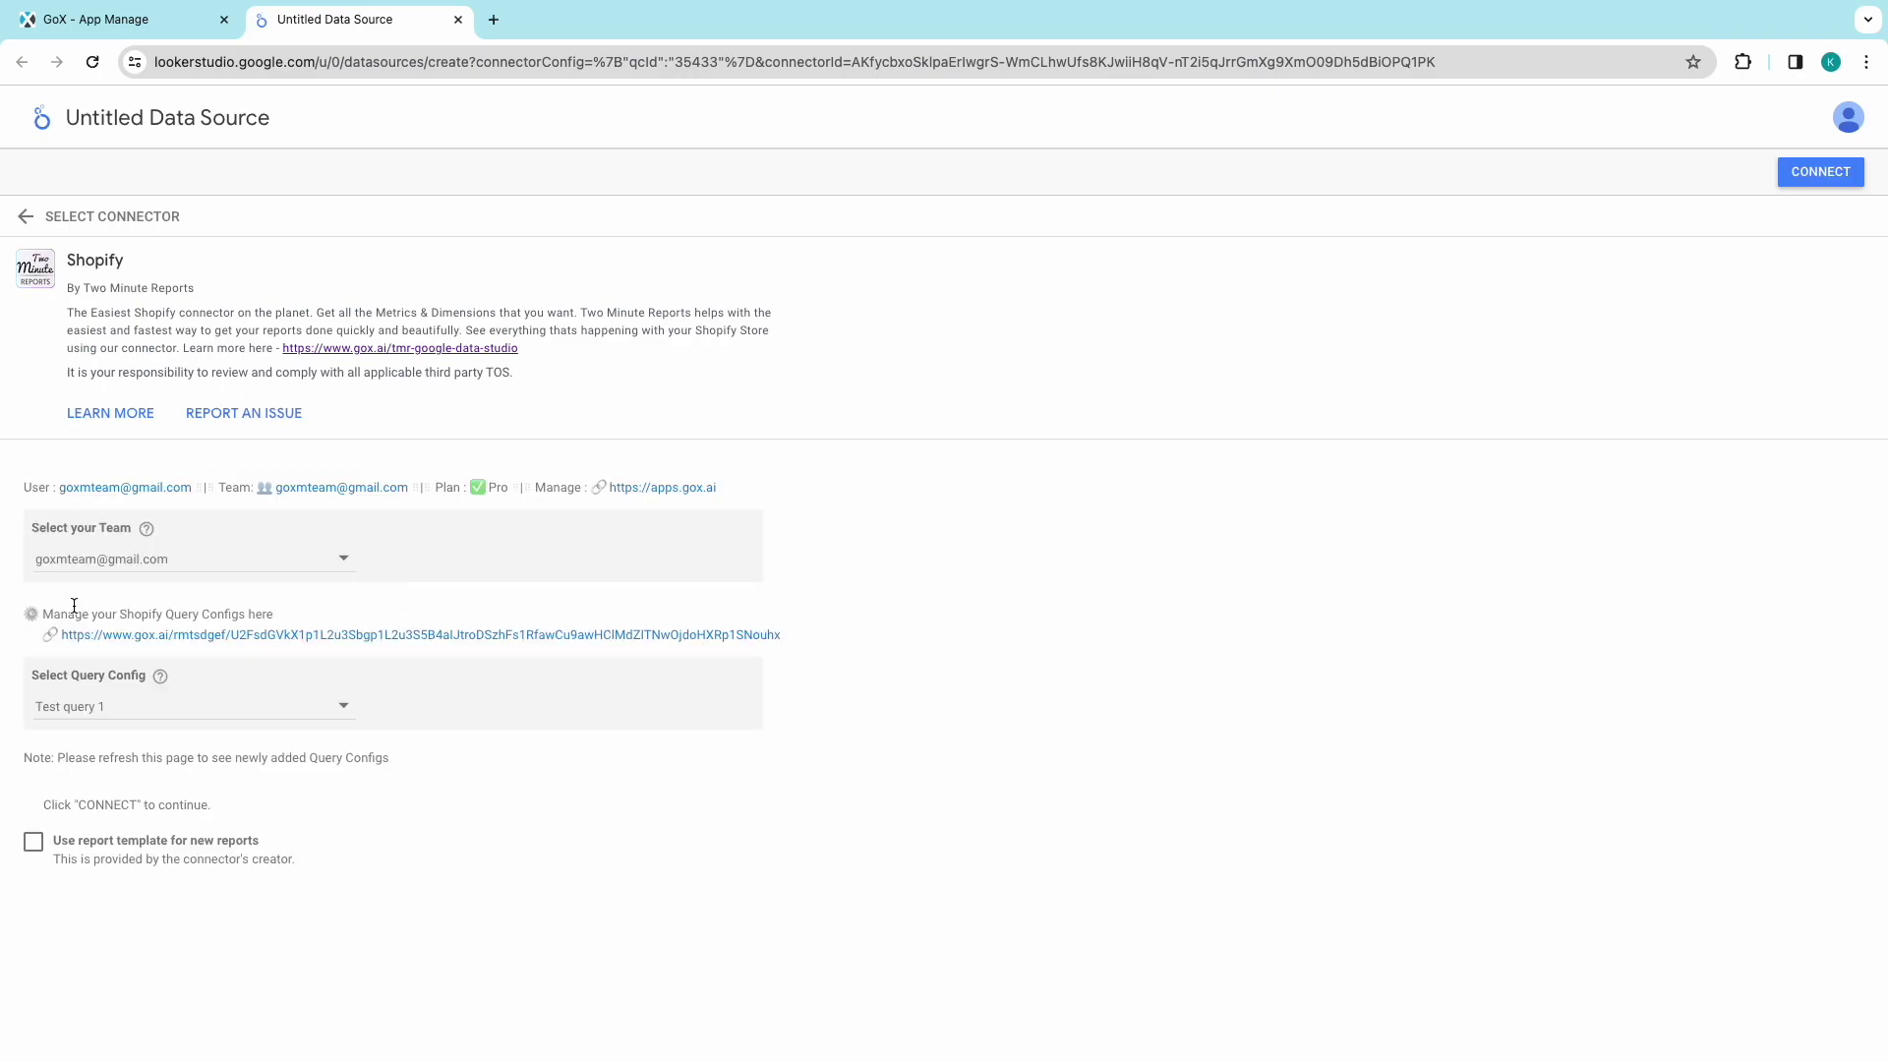
left_click(1835, 177)
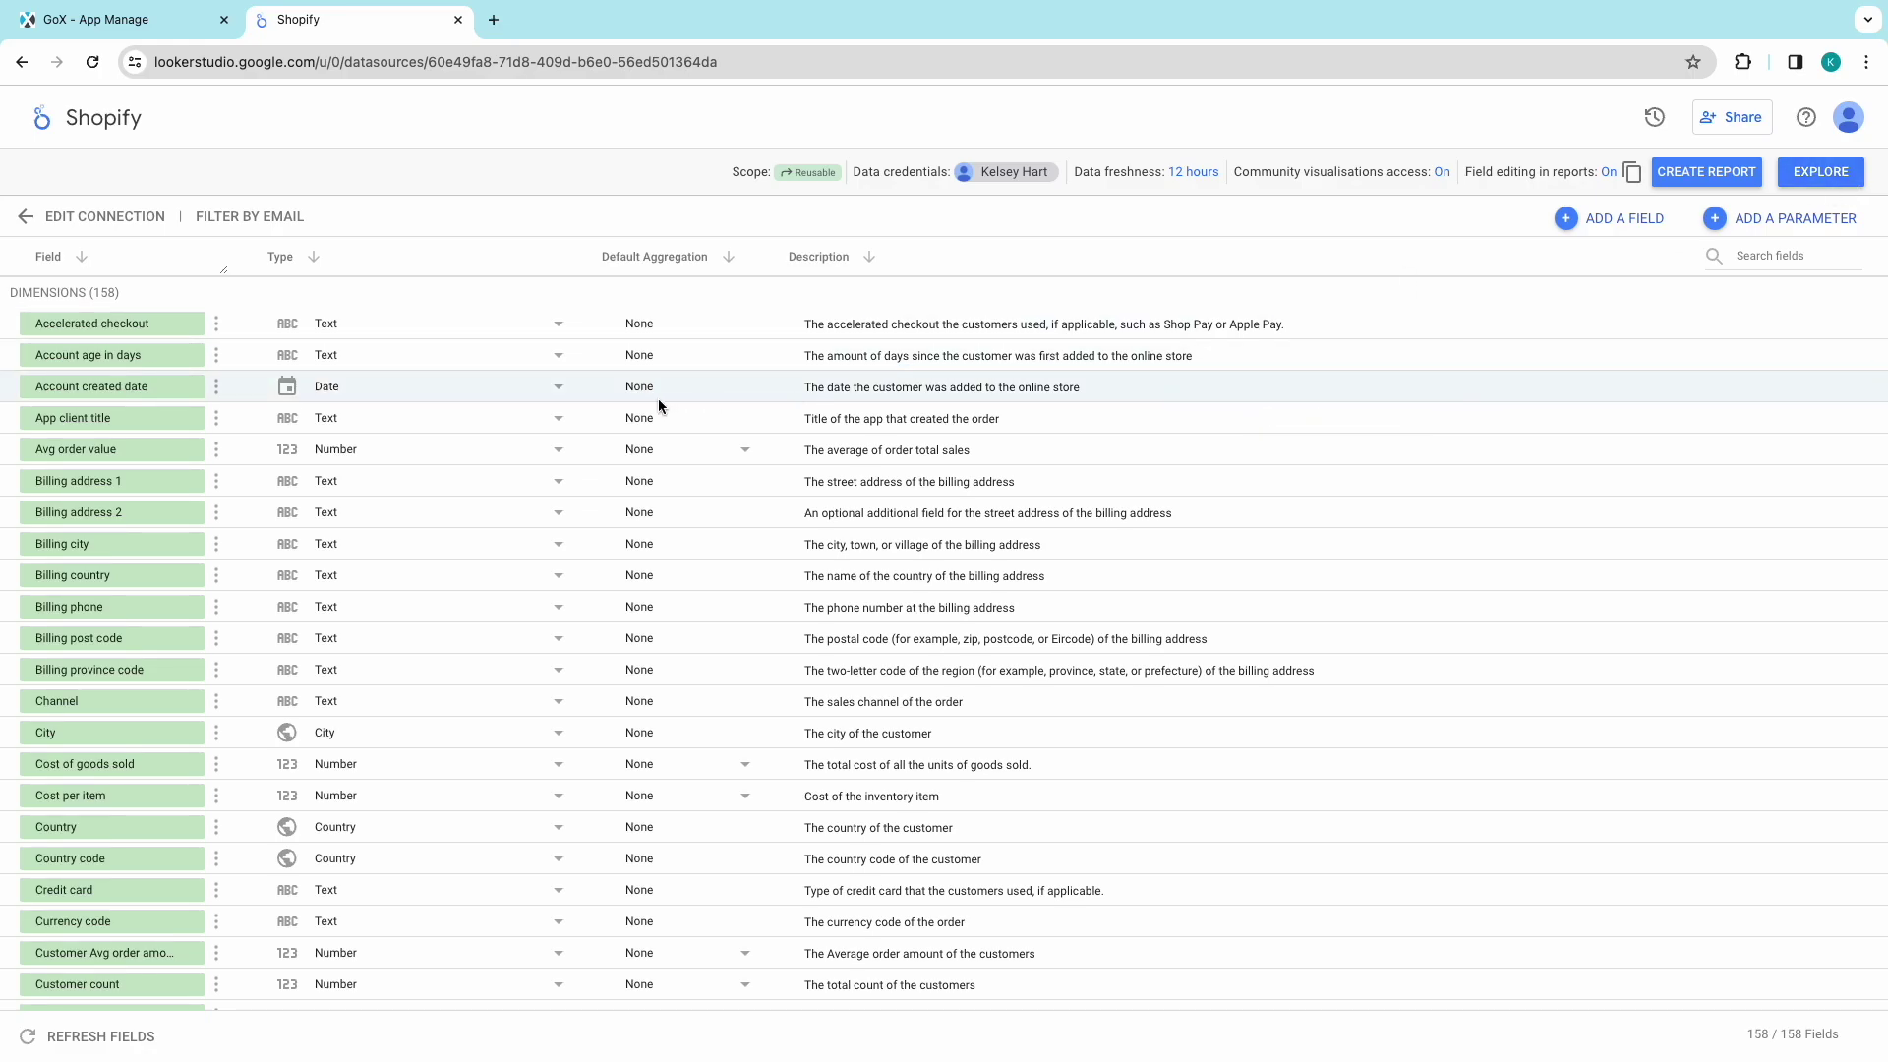
Step: Leave Billing address 1's field type unchanged and create a report from the Shopify source
left_click(558, 480)
mouse_move(507, 537)
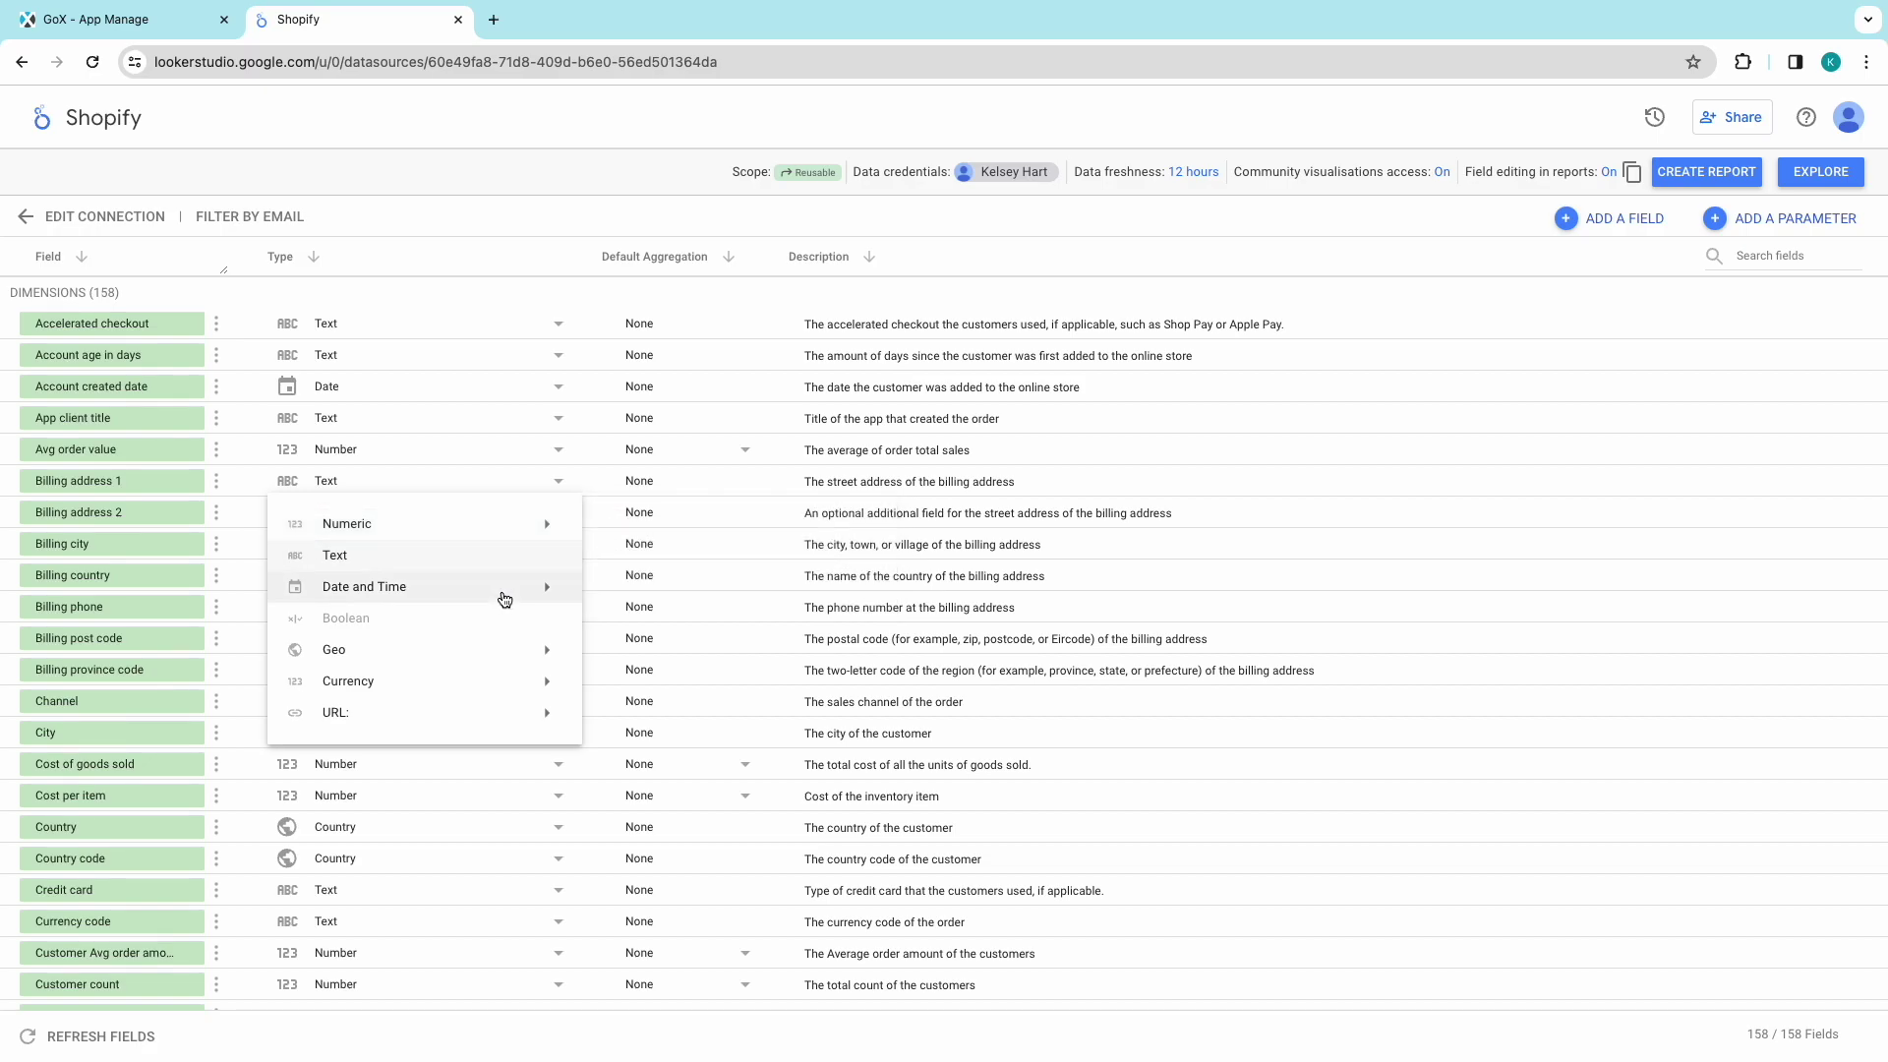
mouse_move(499, 592)
left_click(553, 422)
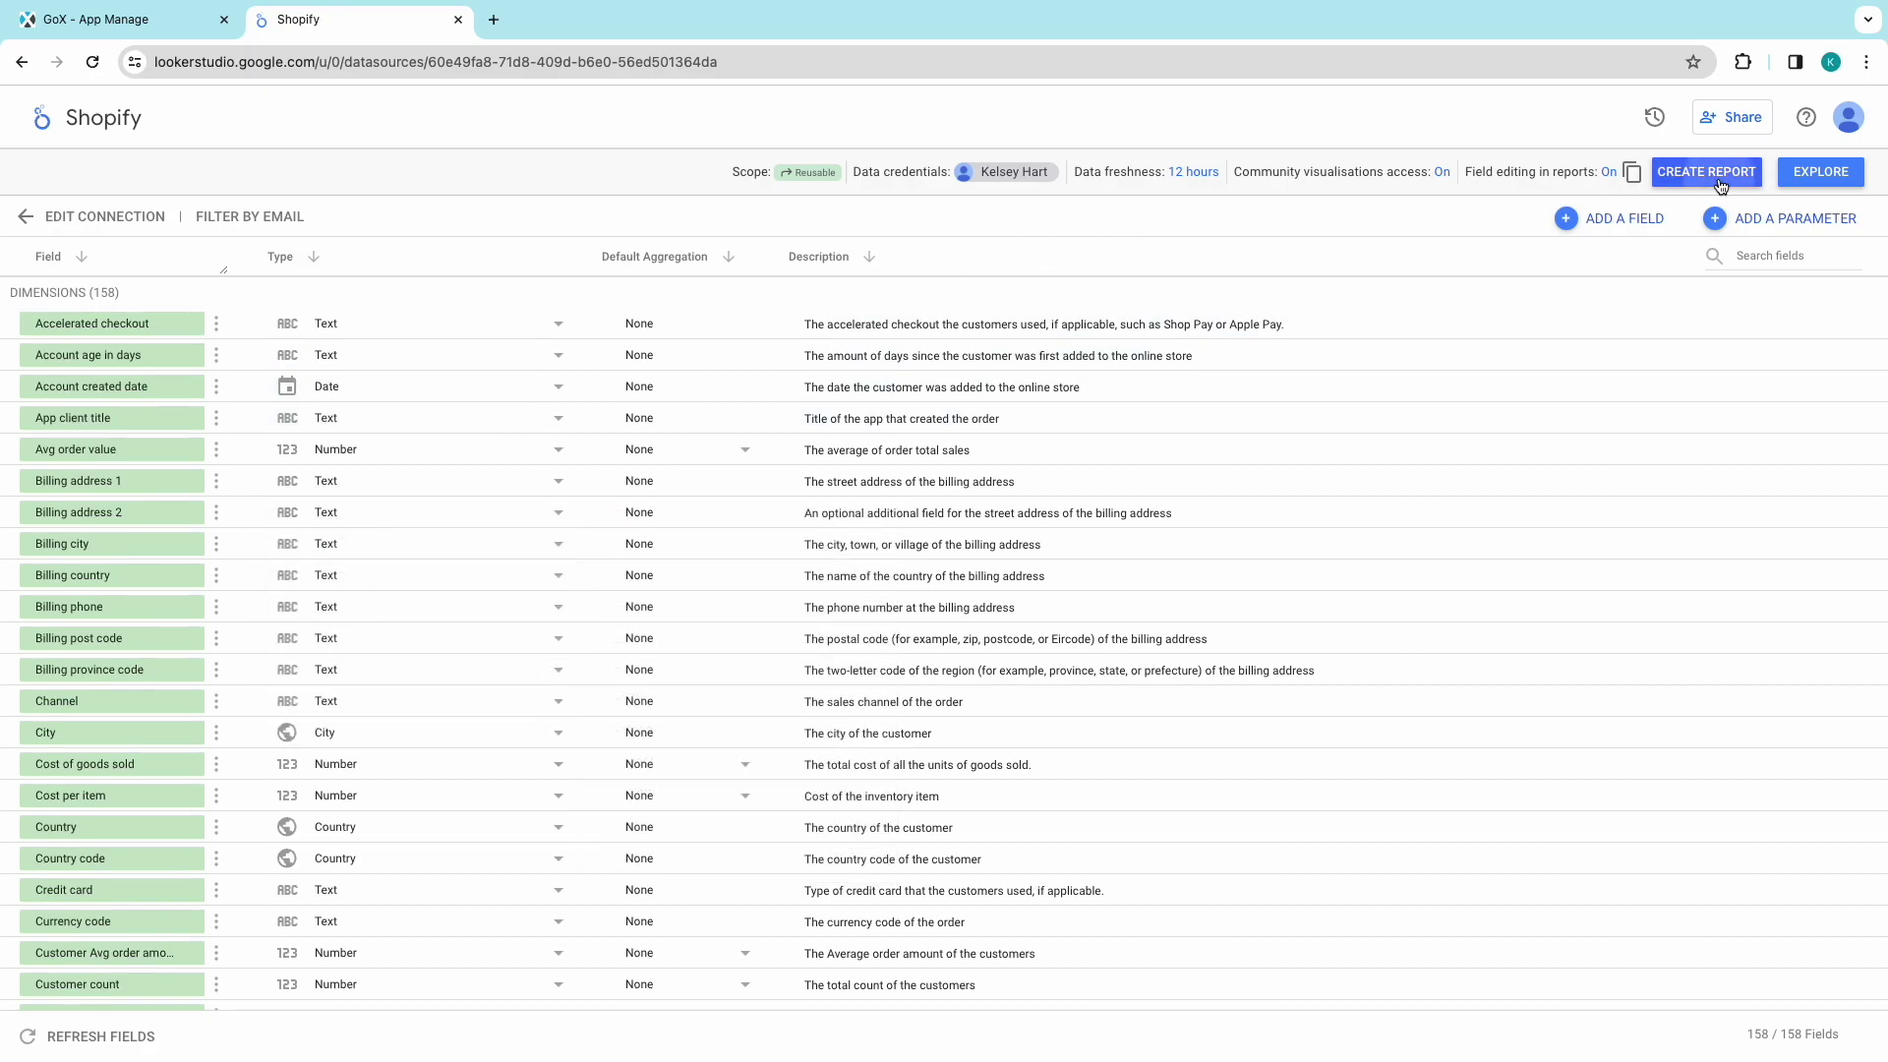
left_click(1758, 175)
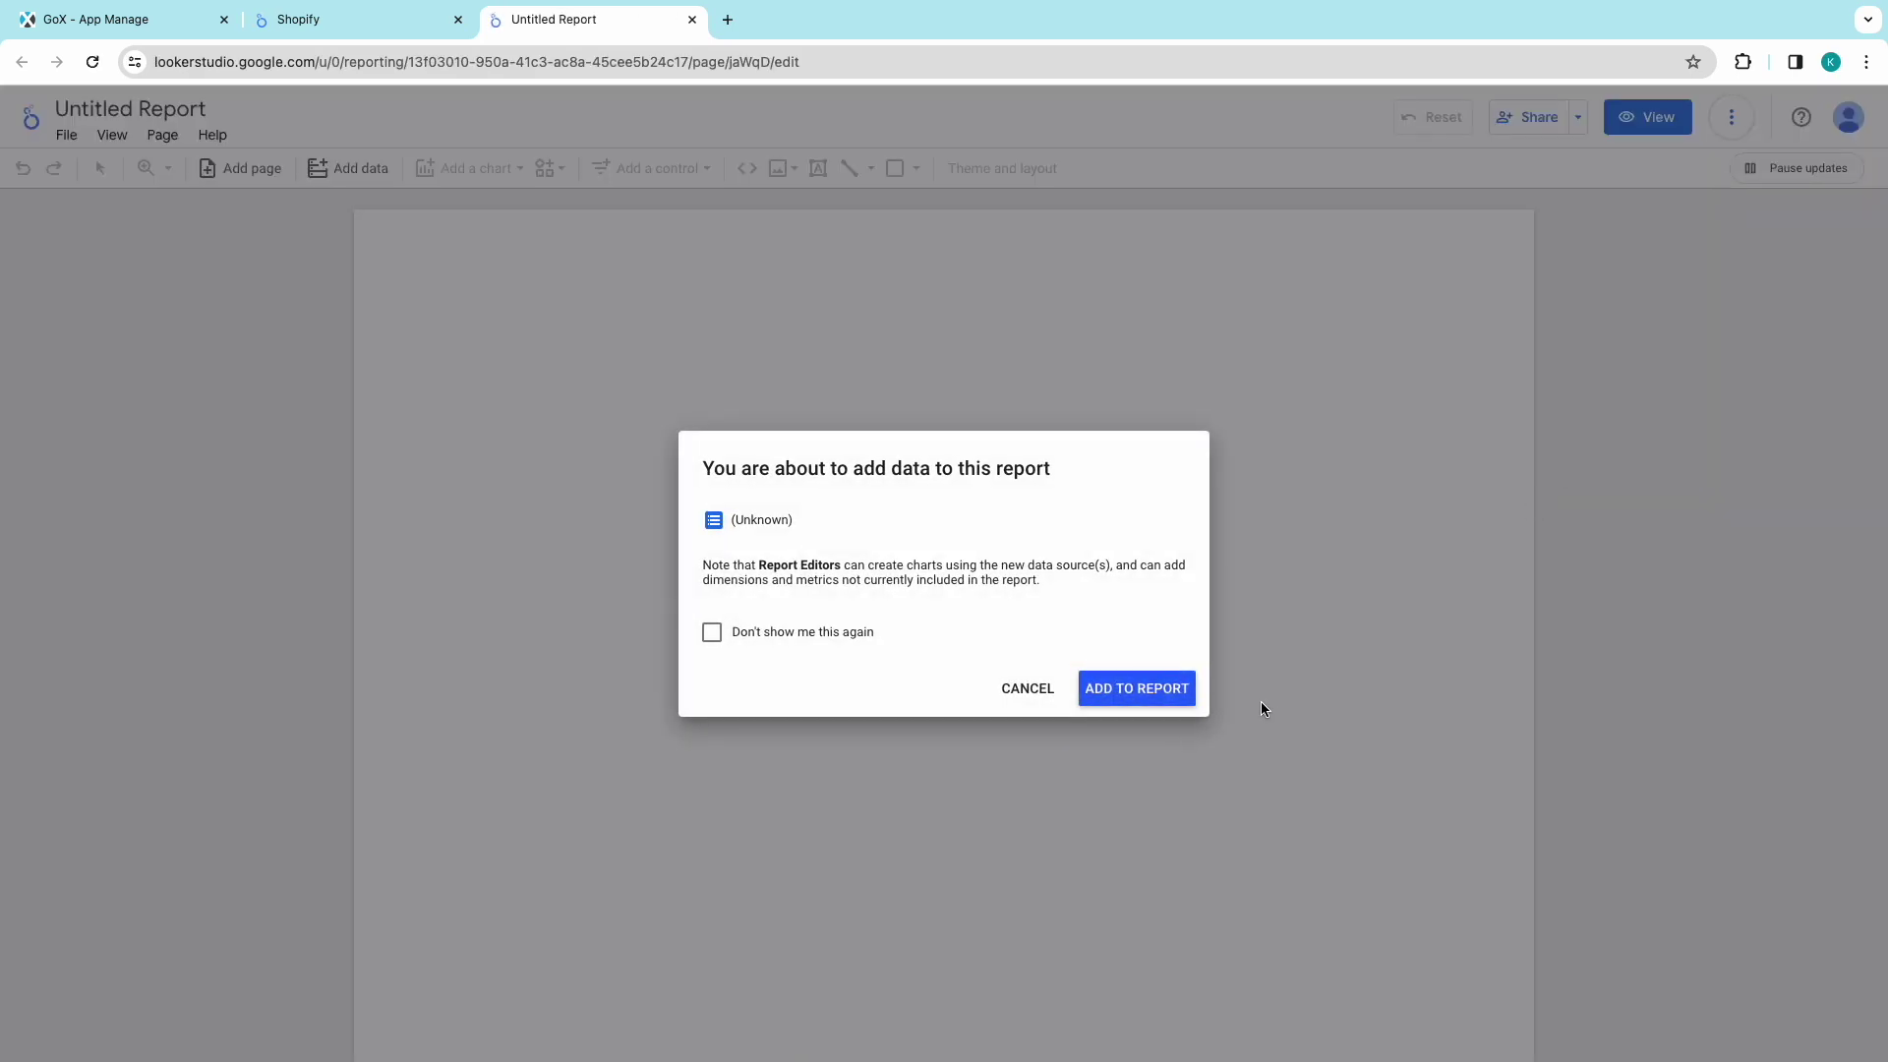
Step: Add the Shopify data to the report with a custom default date range, 1 Jan 2021 to 1 Jan 2023
left_click(1182, 687)
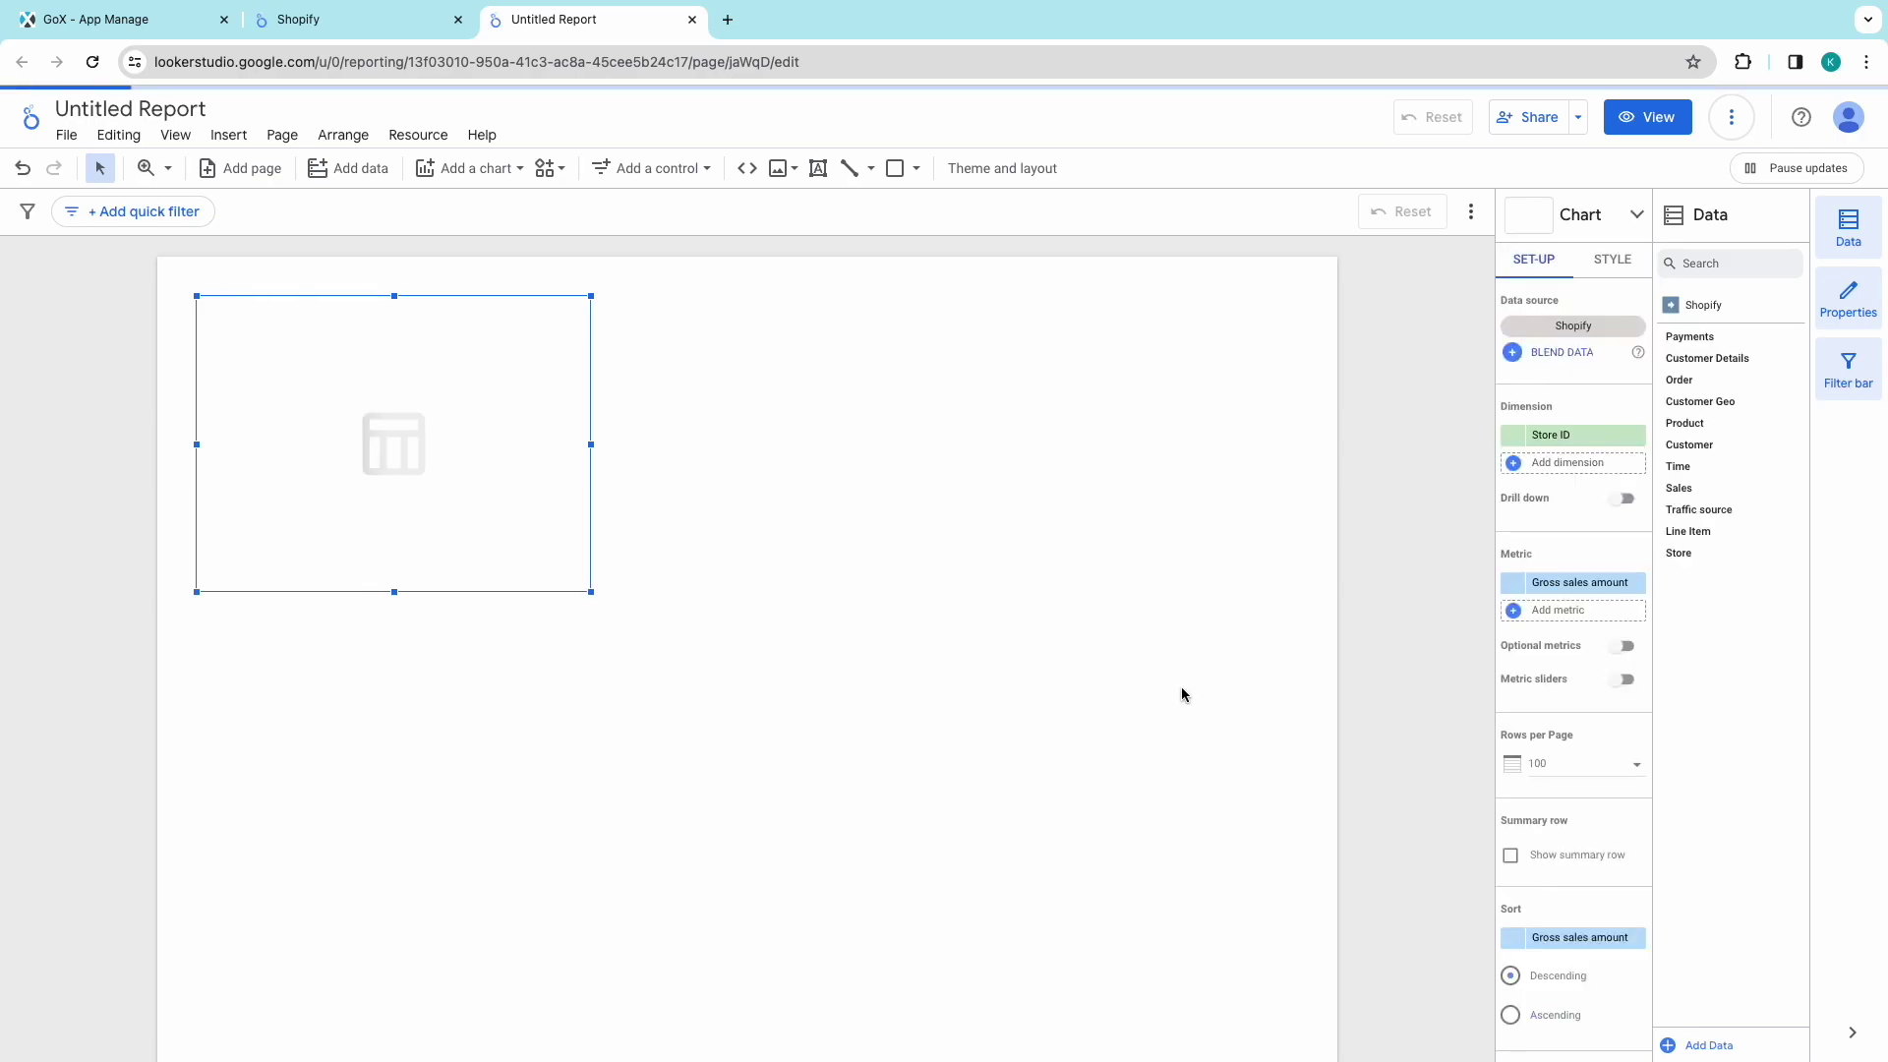
scroll(1573, 732, "down", 5)
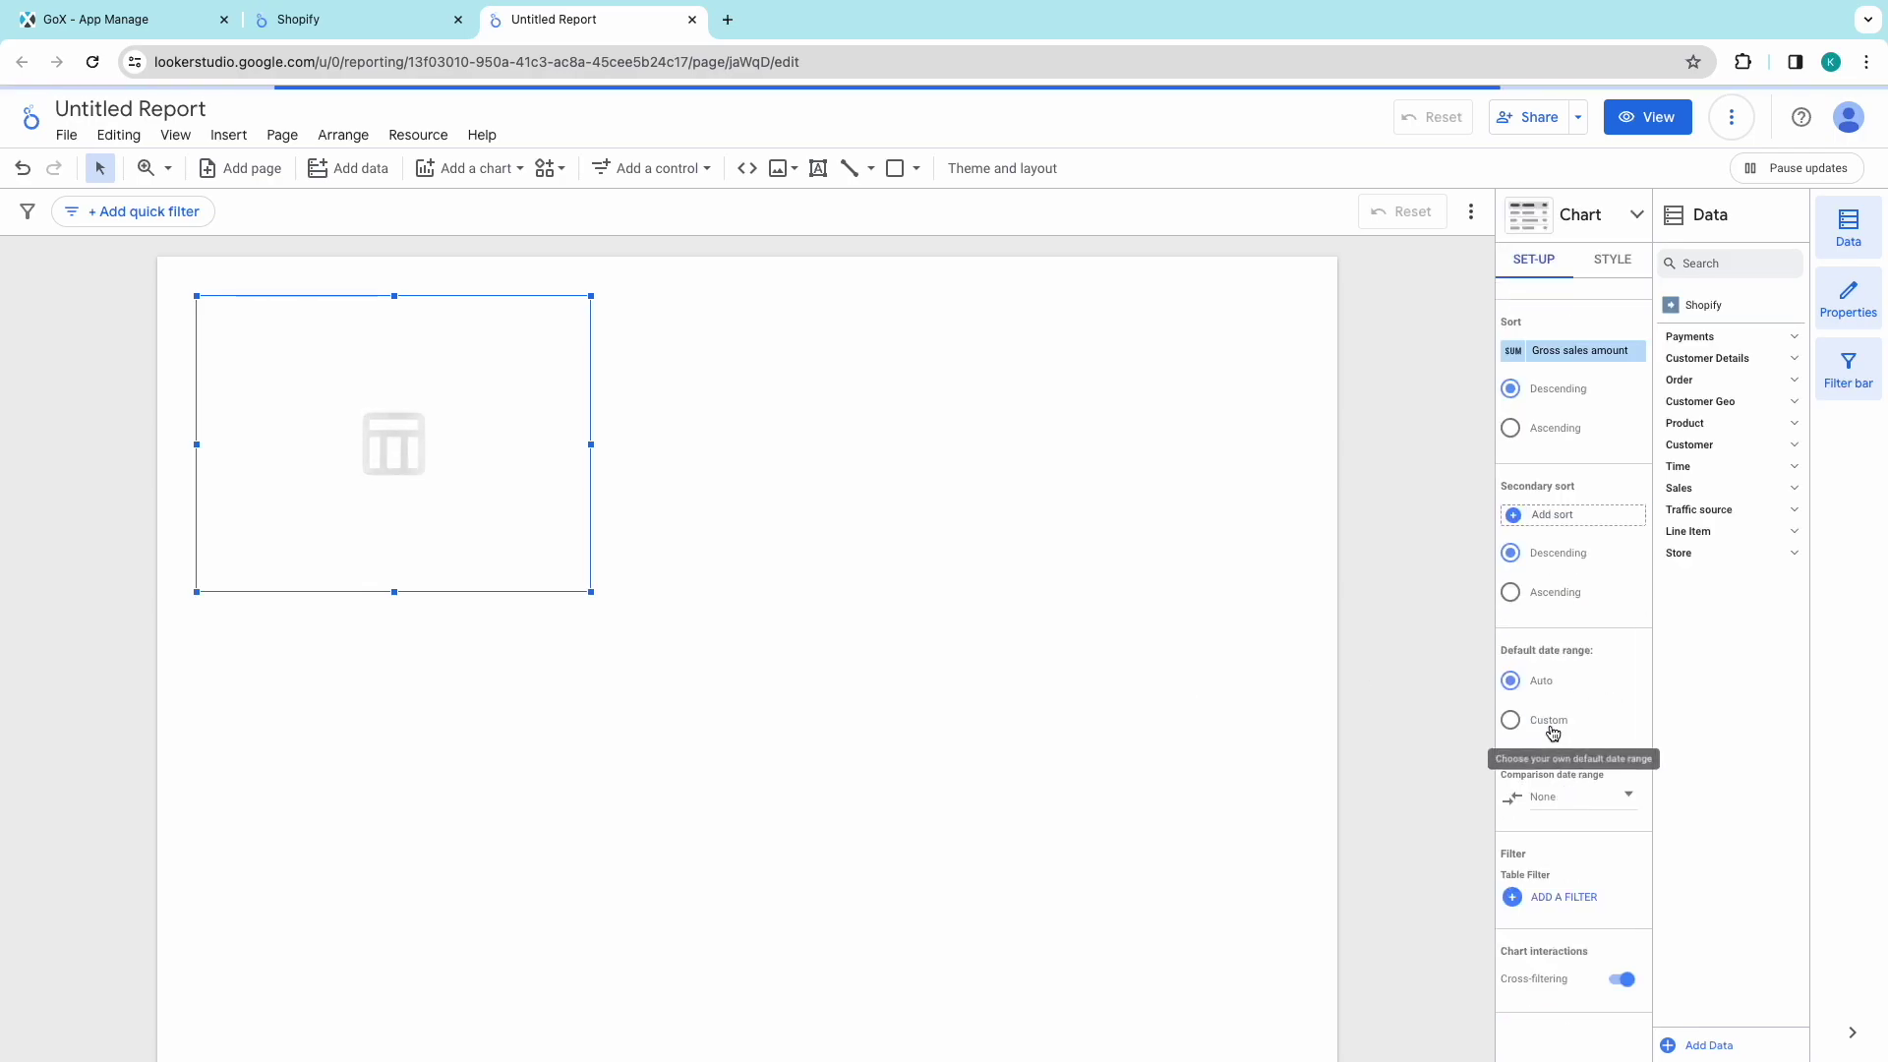
left_click(1508, 757)
left_click(1304, 746)
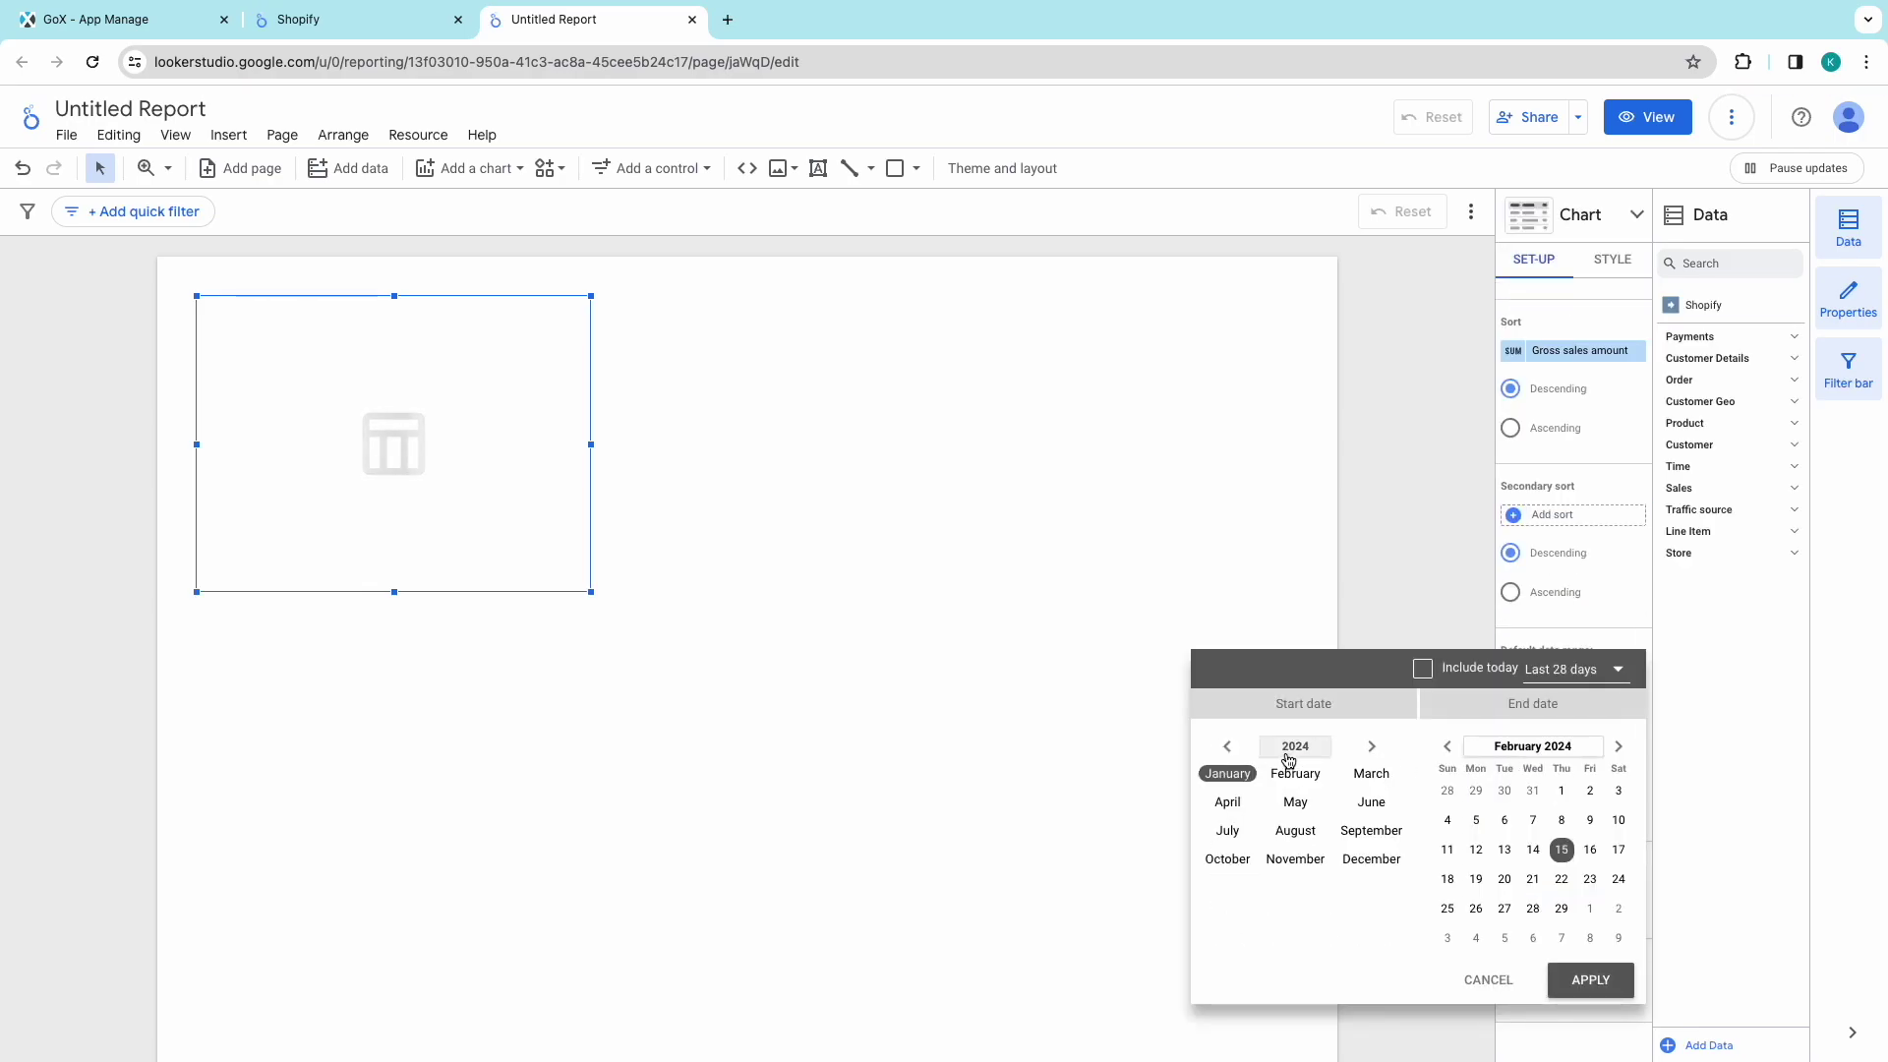
left_click(1219, 746)
left_click(1219, 747)
left_click(1219, 747)
left_click(1225, 774)
left_click(1524, 747)
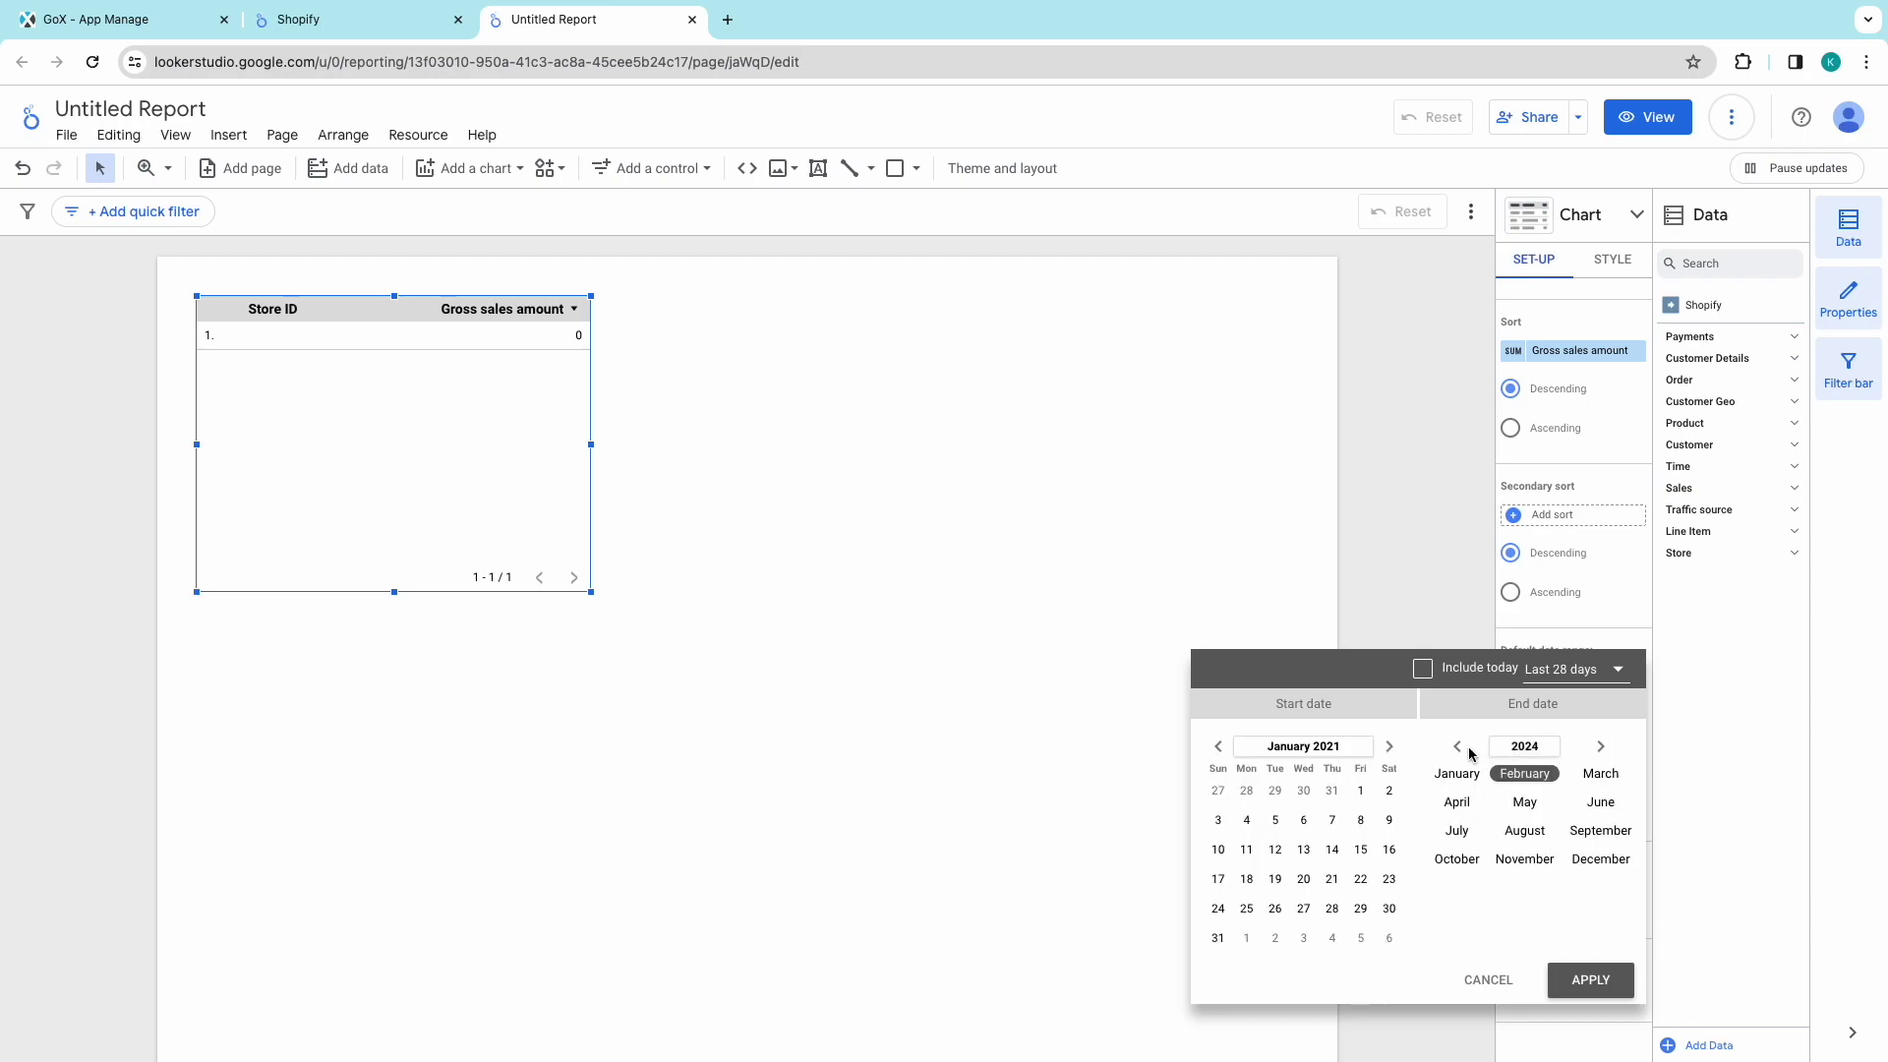
left_click(1447, 747)
left_click(1455, 771)
left_click(1448, 791)
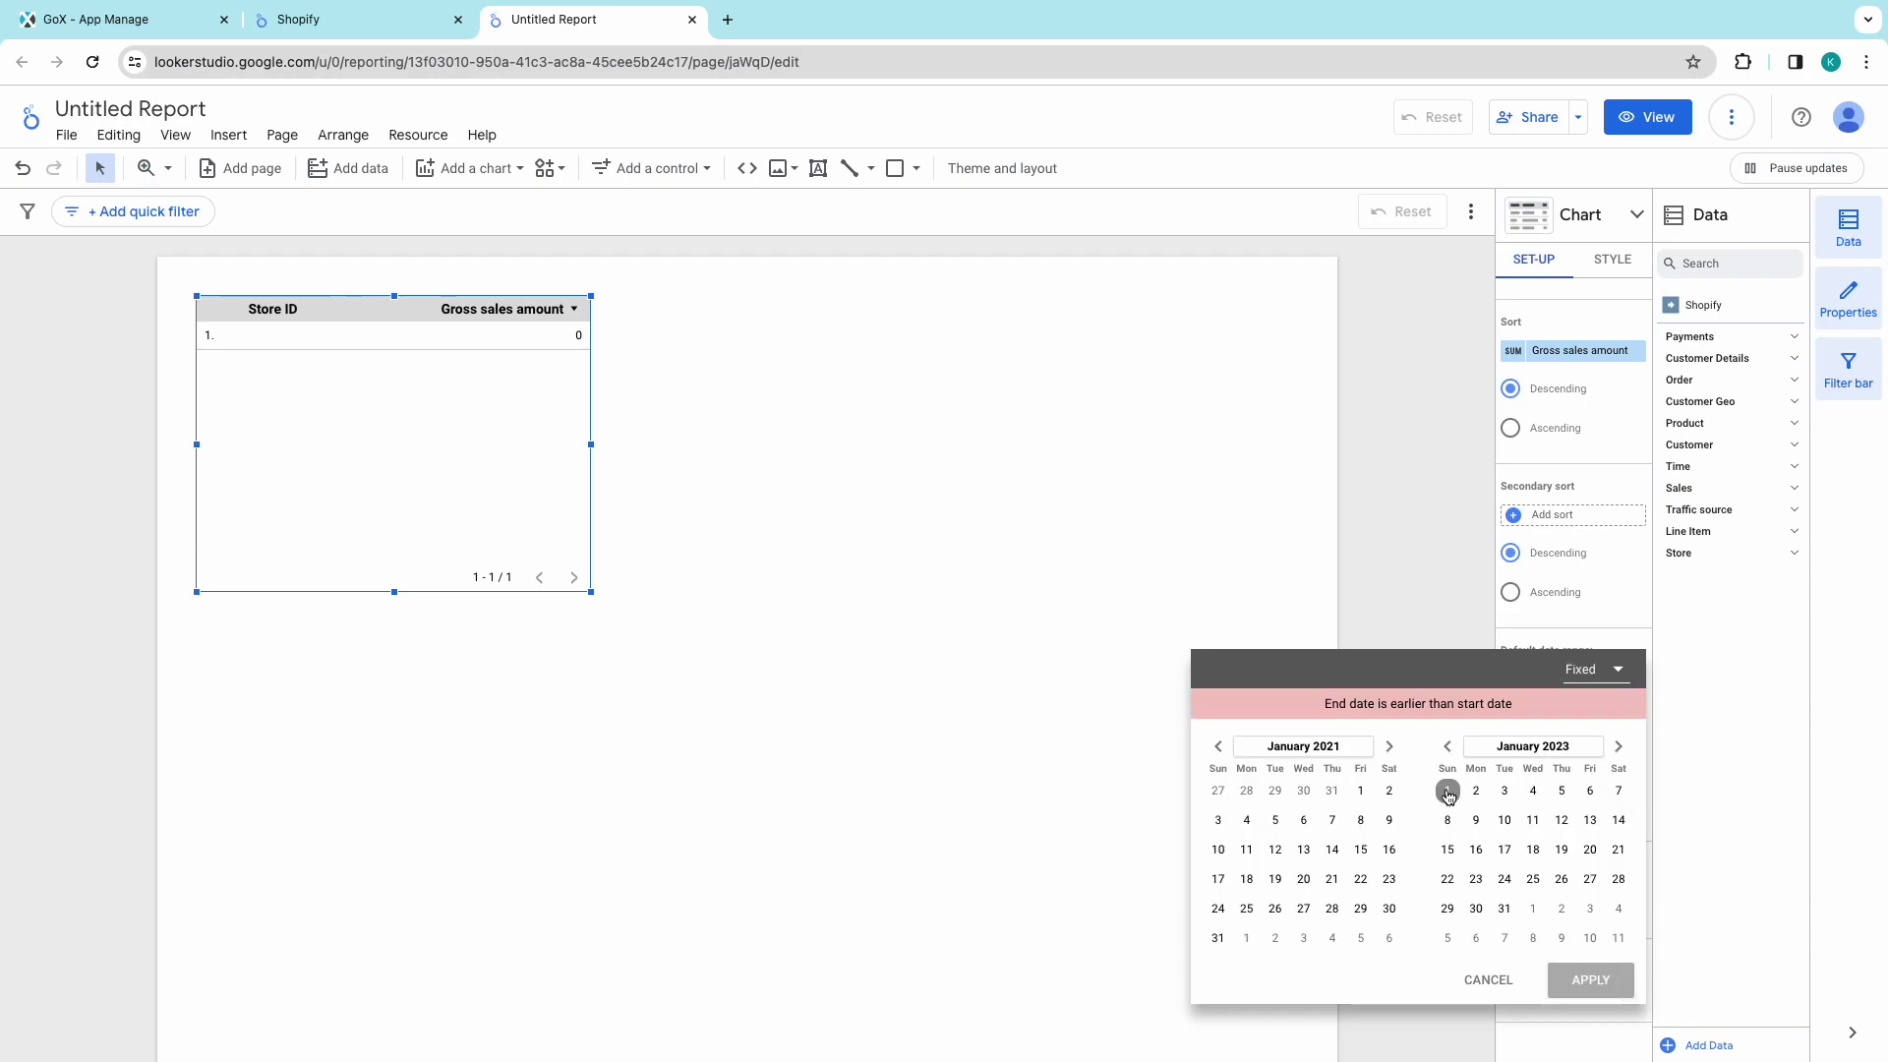
left_click(1360, 792)
left_click(1578, 978)
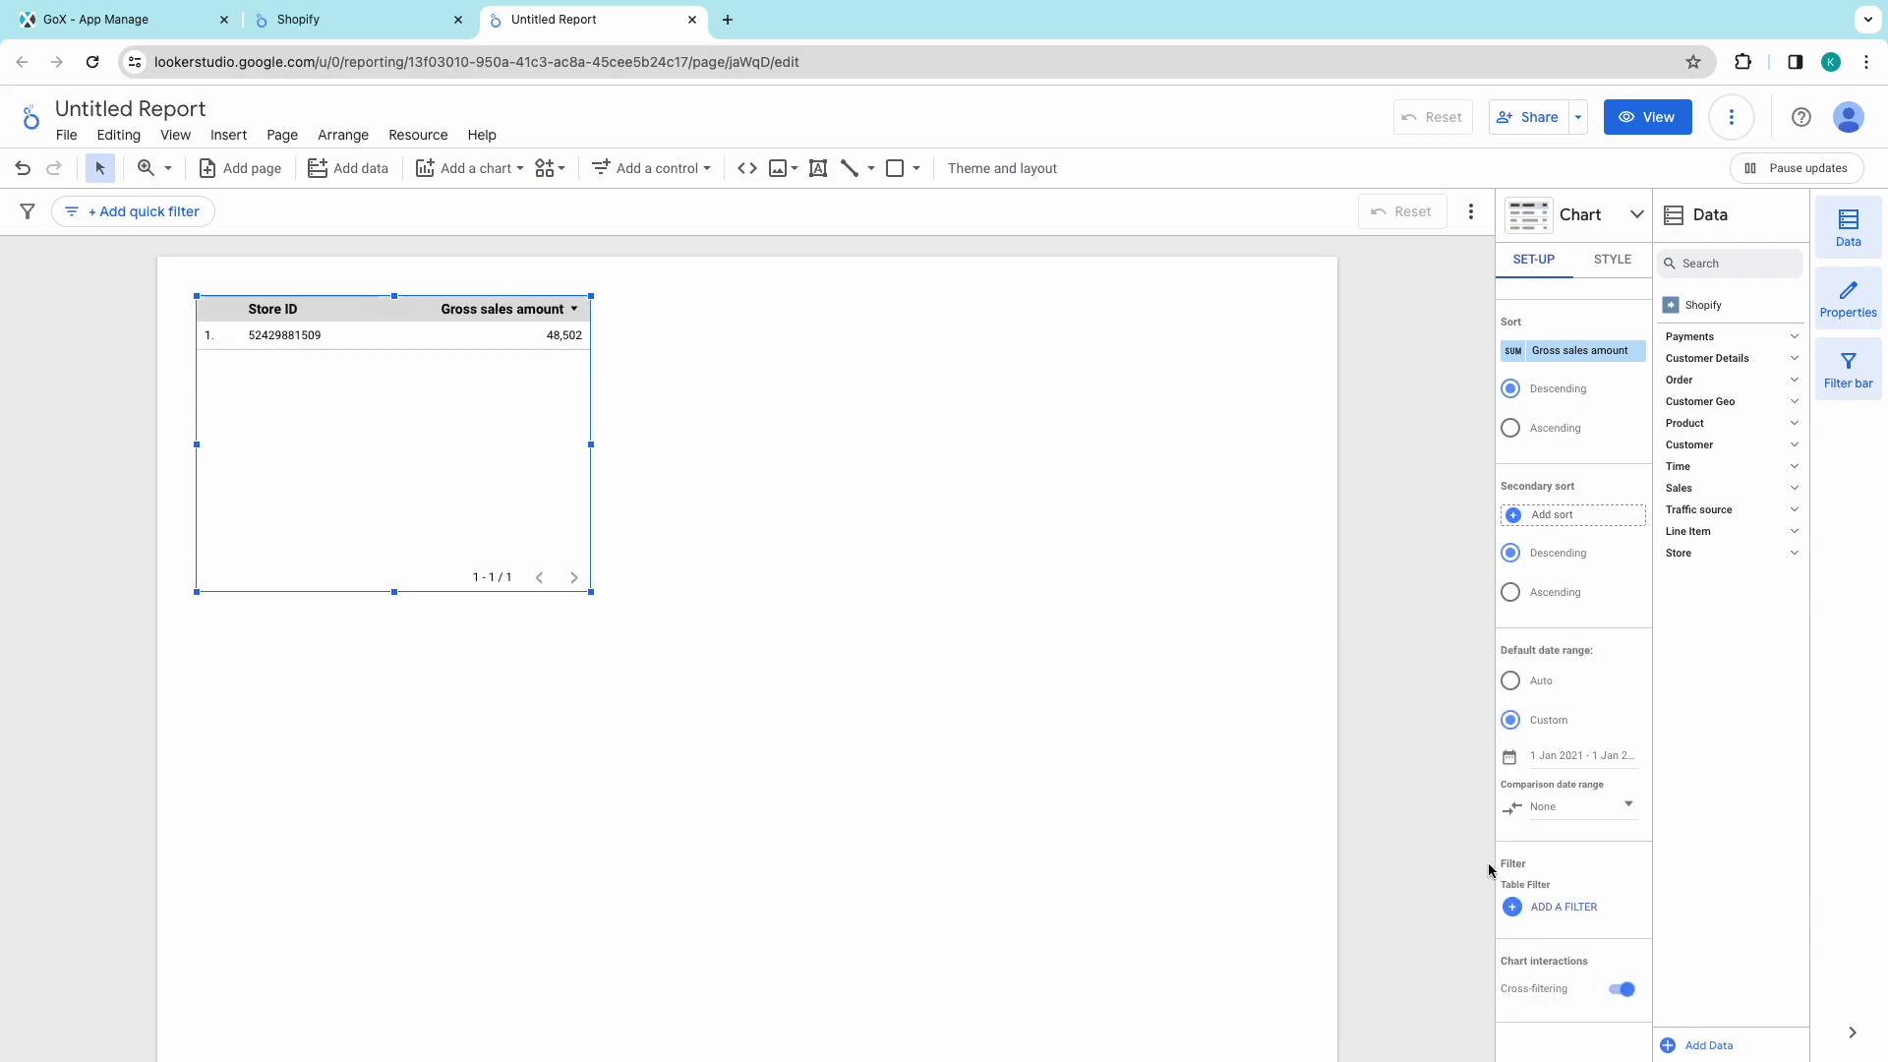
Step: Search 'dat' and add the Date field as a second dimension beside Store ID
scroll(1603, 634, "up", 5)
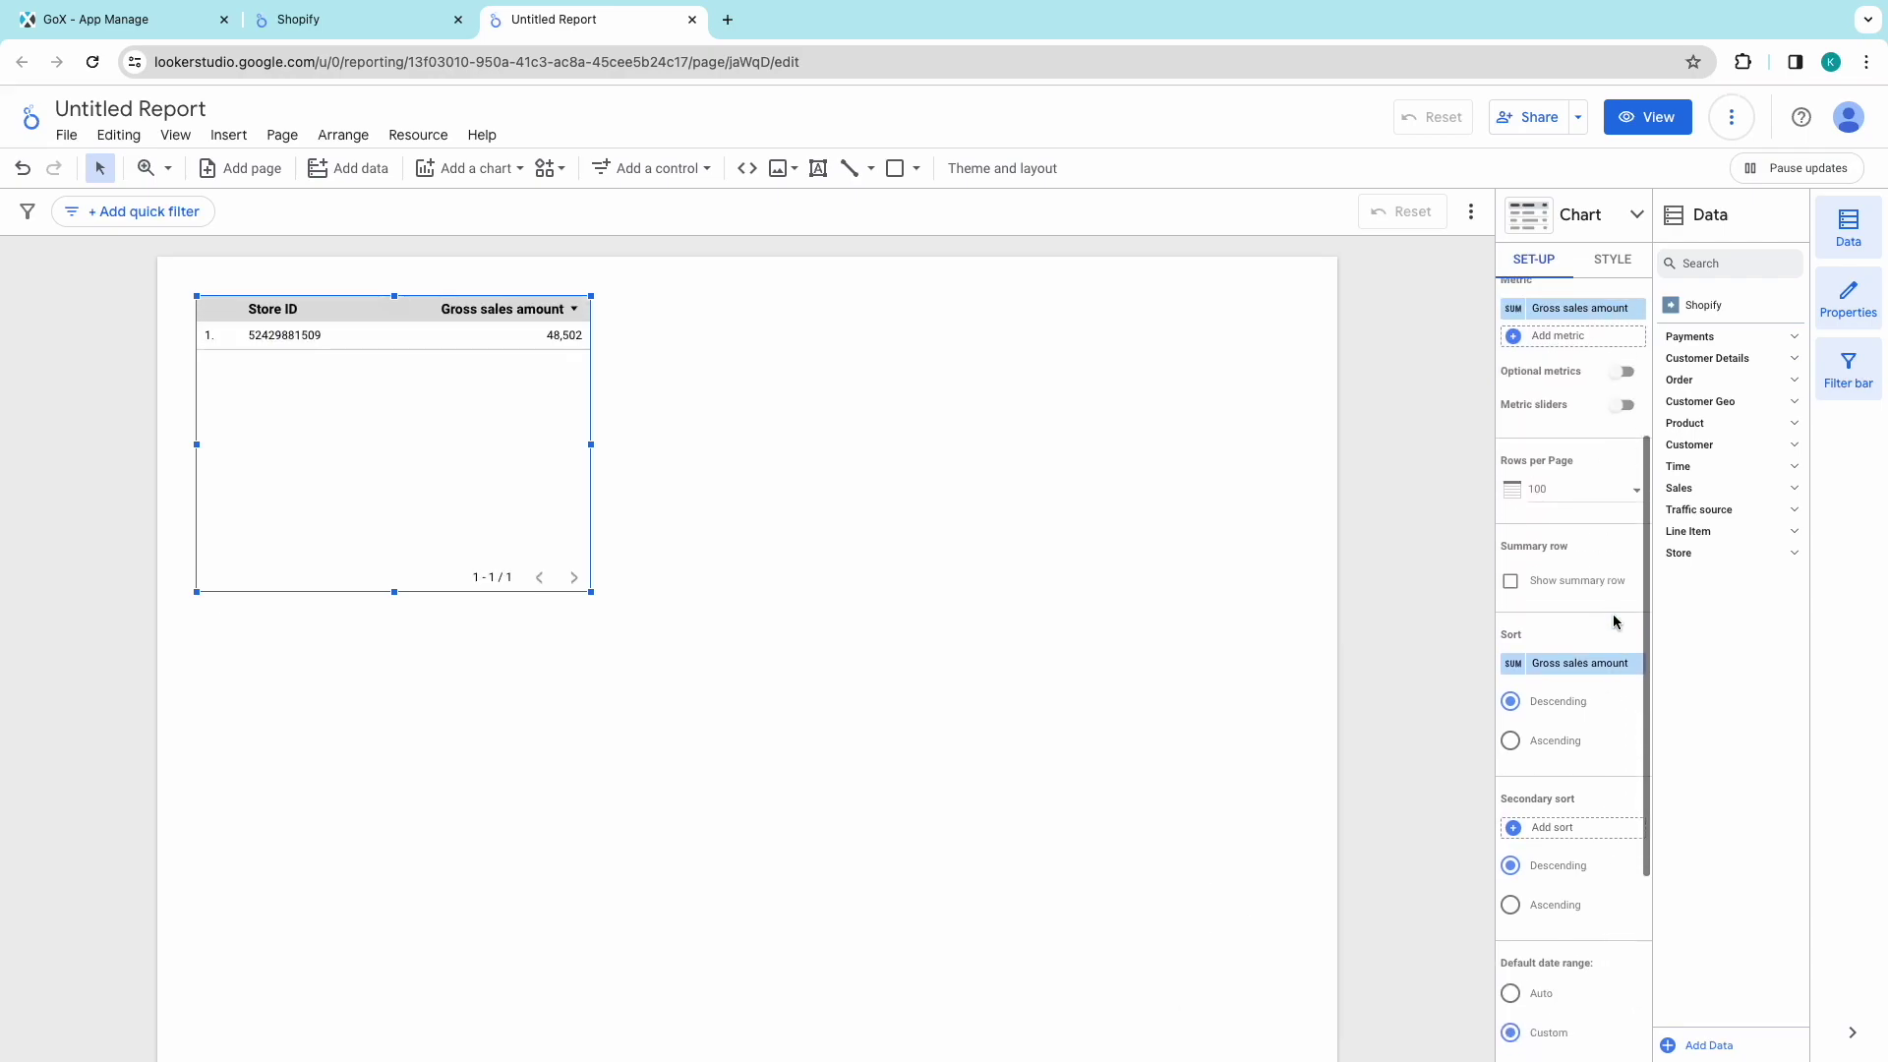
scroll(1613, 621, "up", 2)
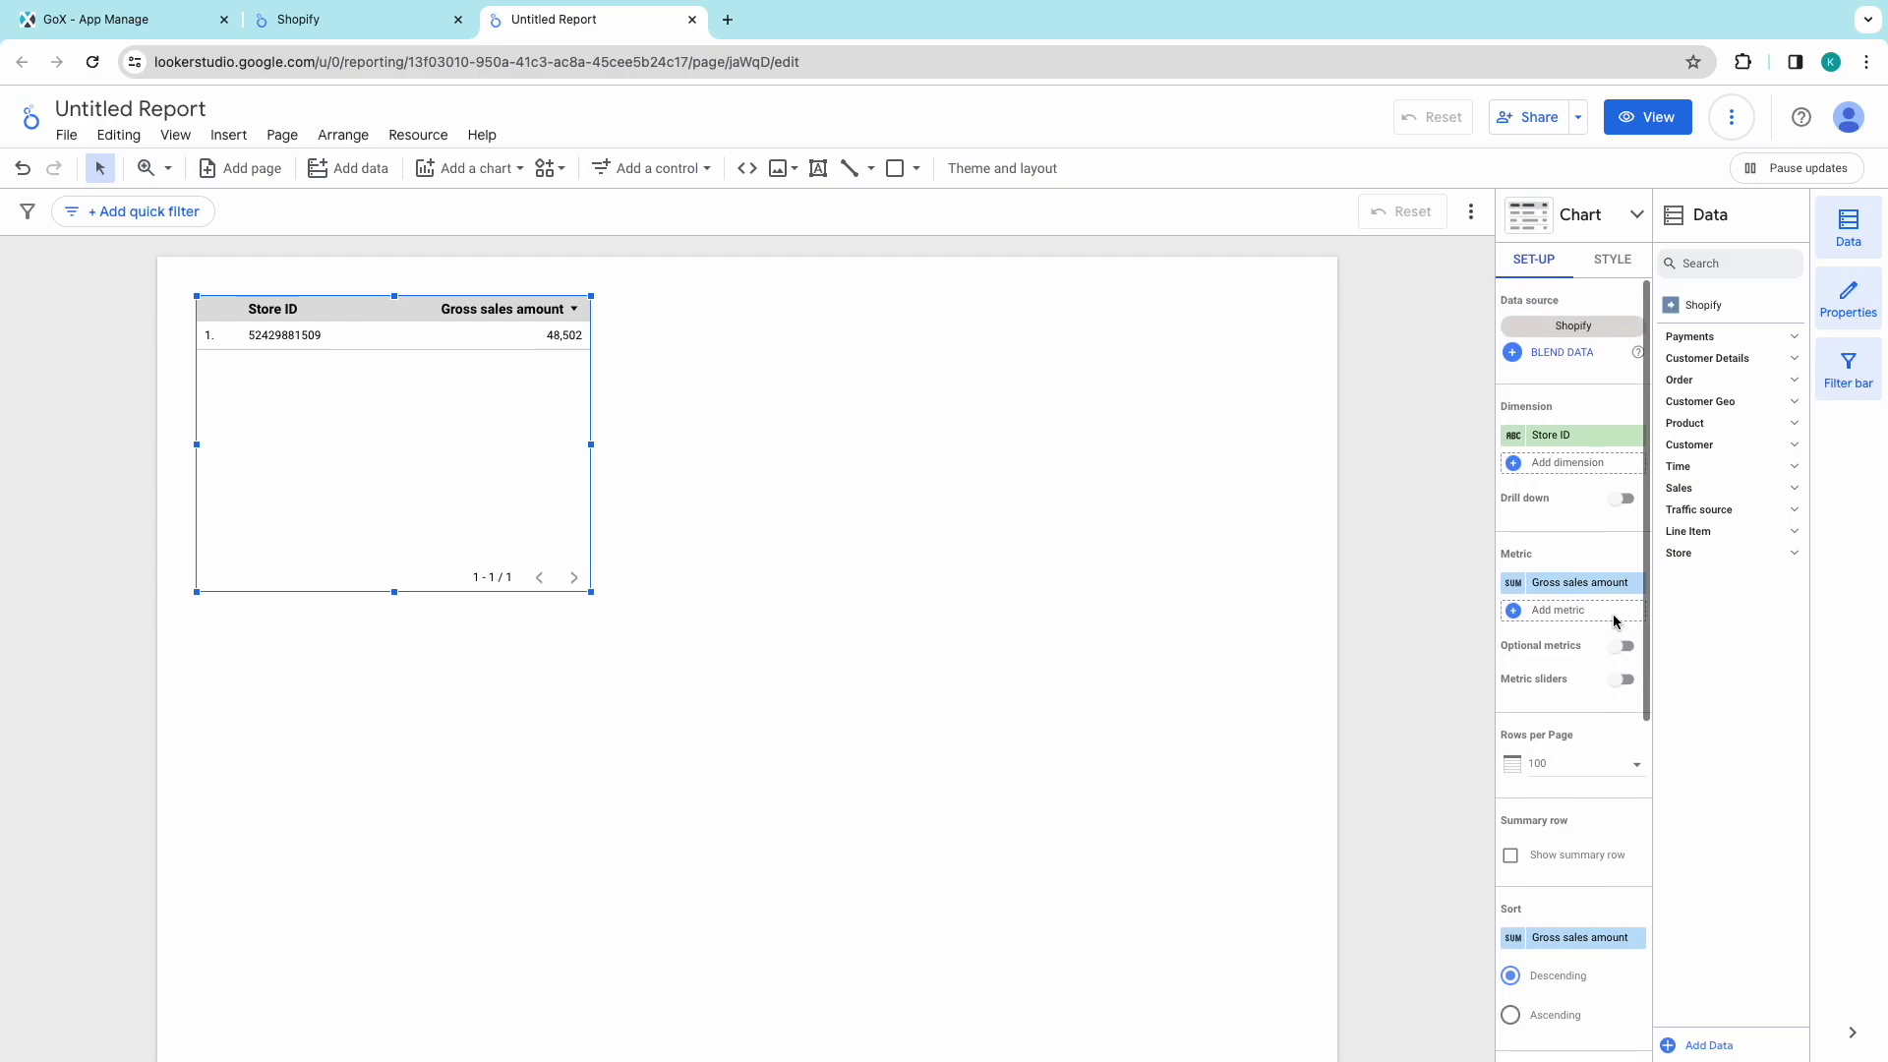
left_click(1576, 463)
type("date")
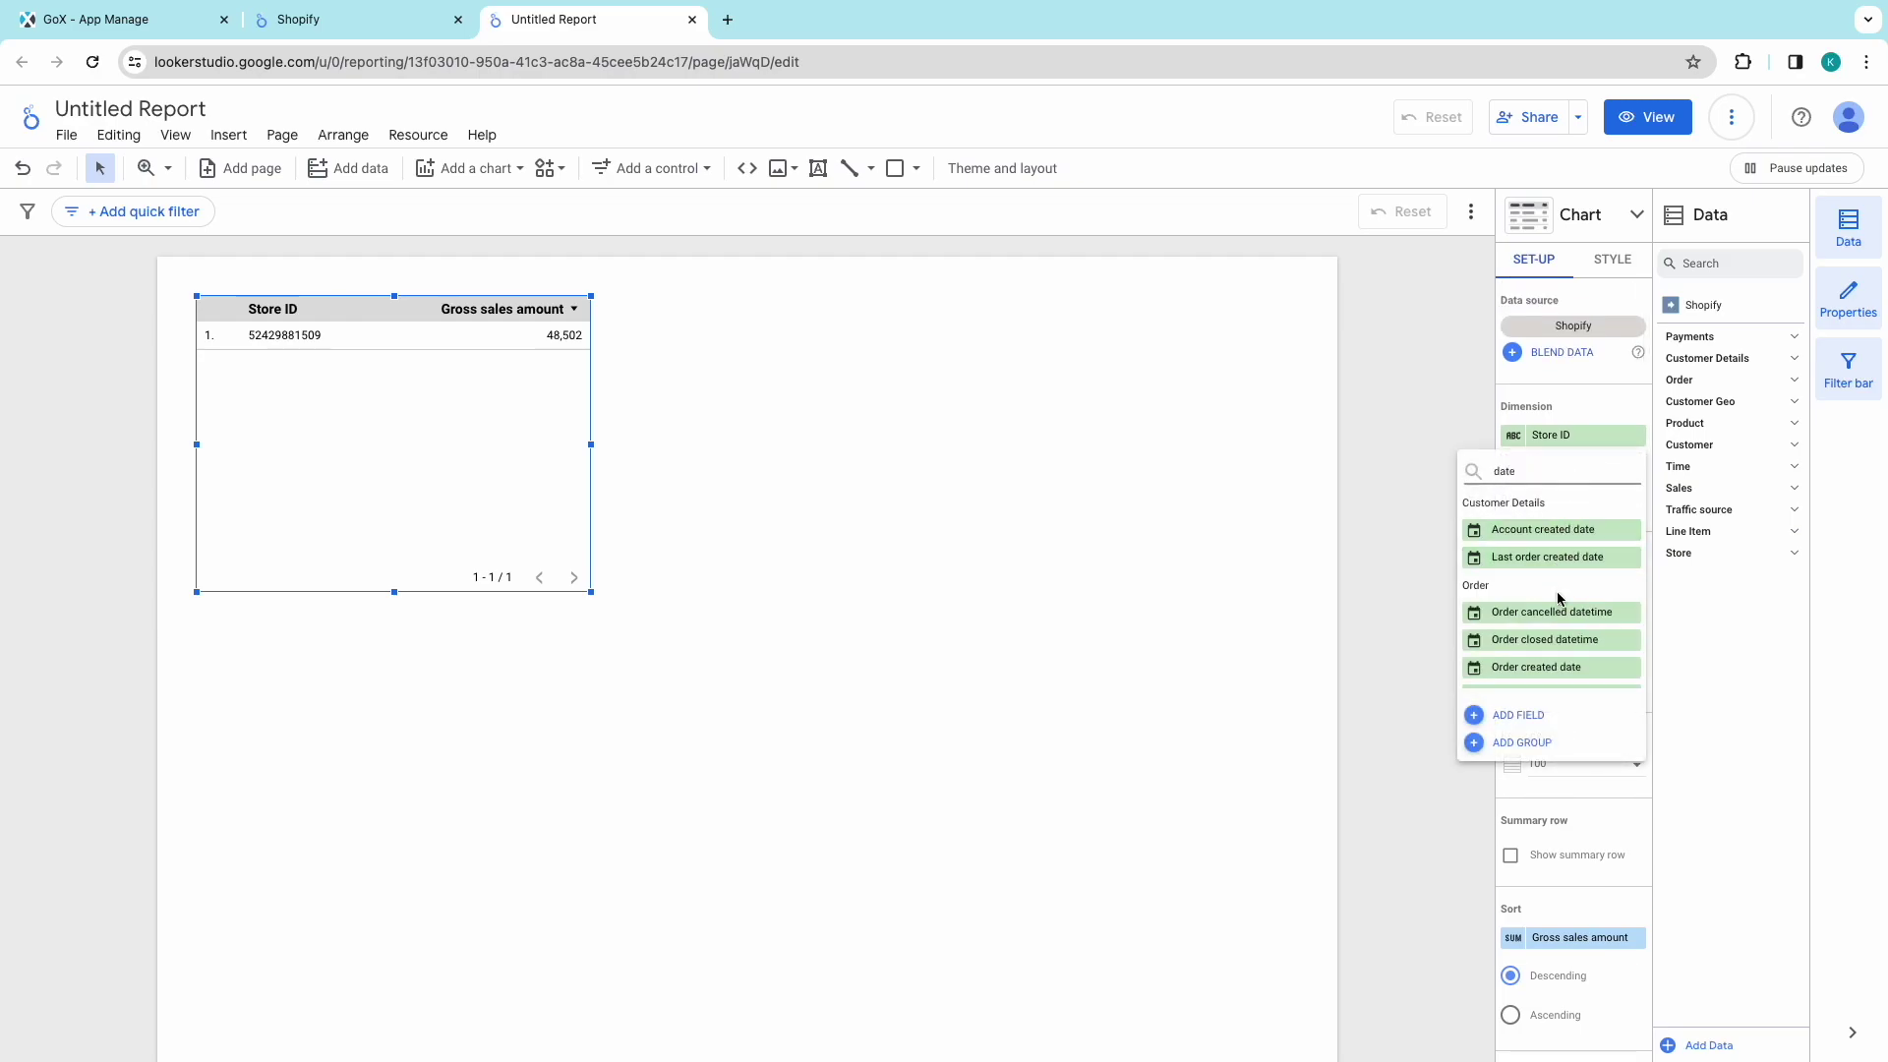
scroll(1557, 596, "down", 10)
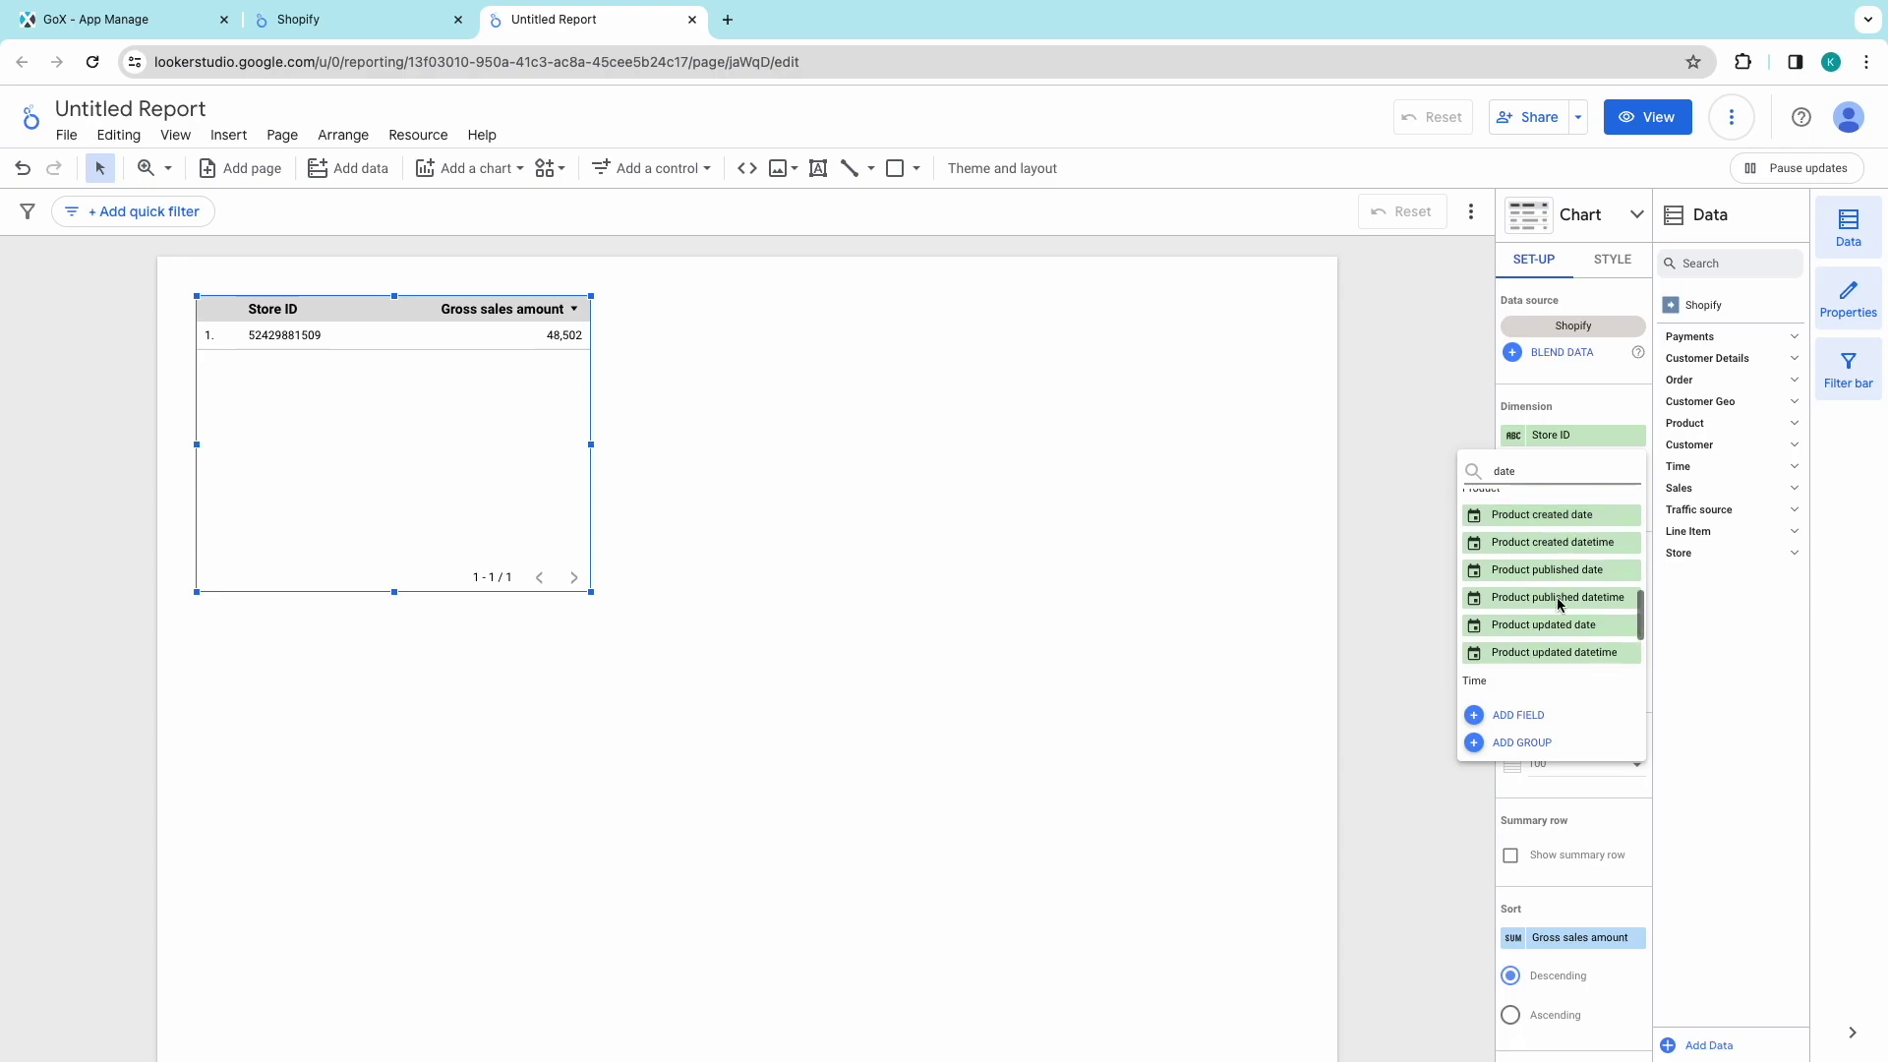
left_click(1530, 547)
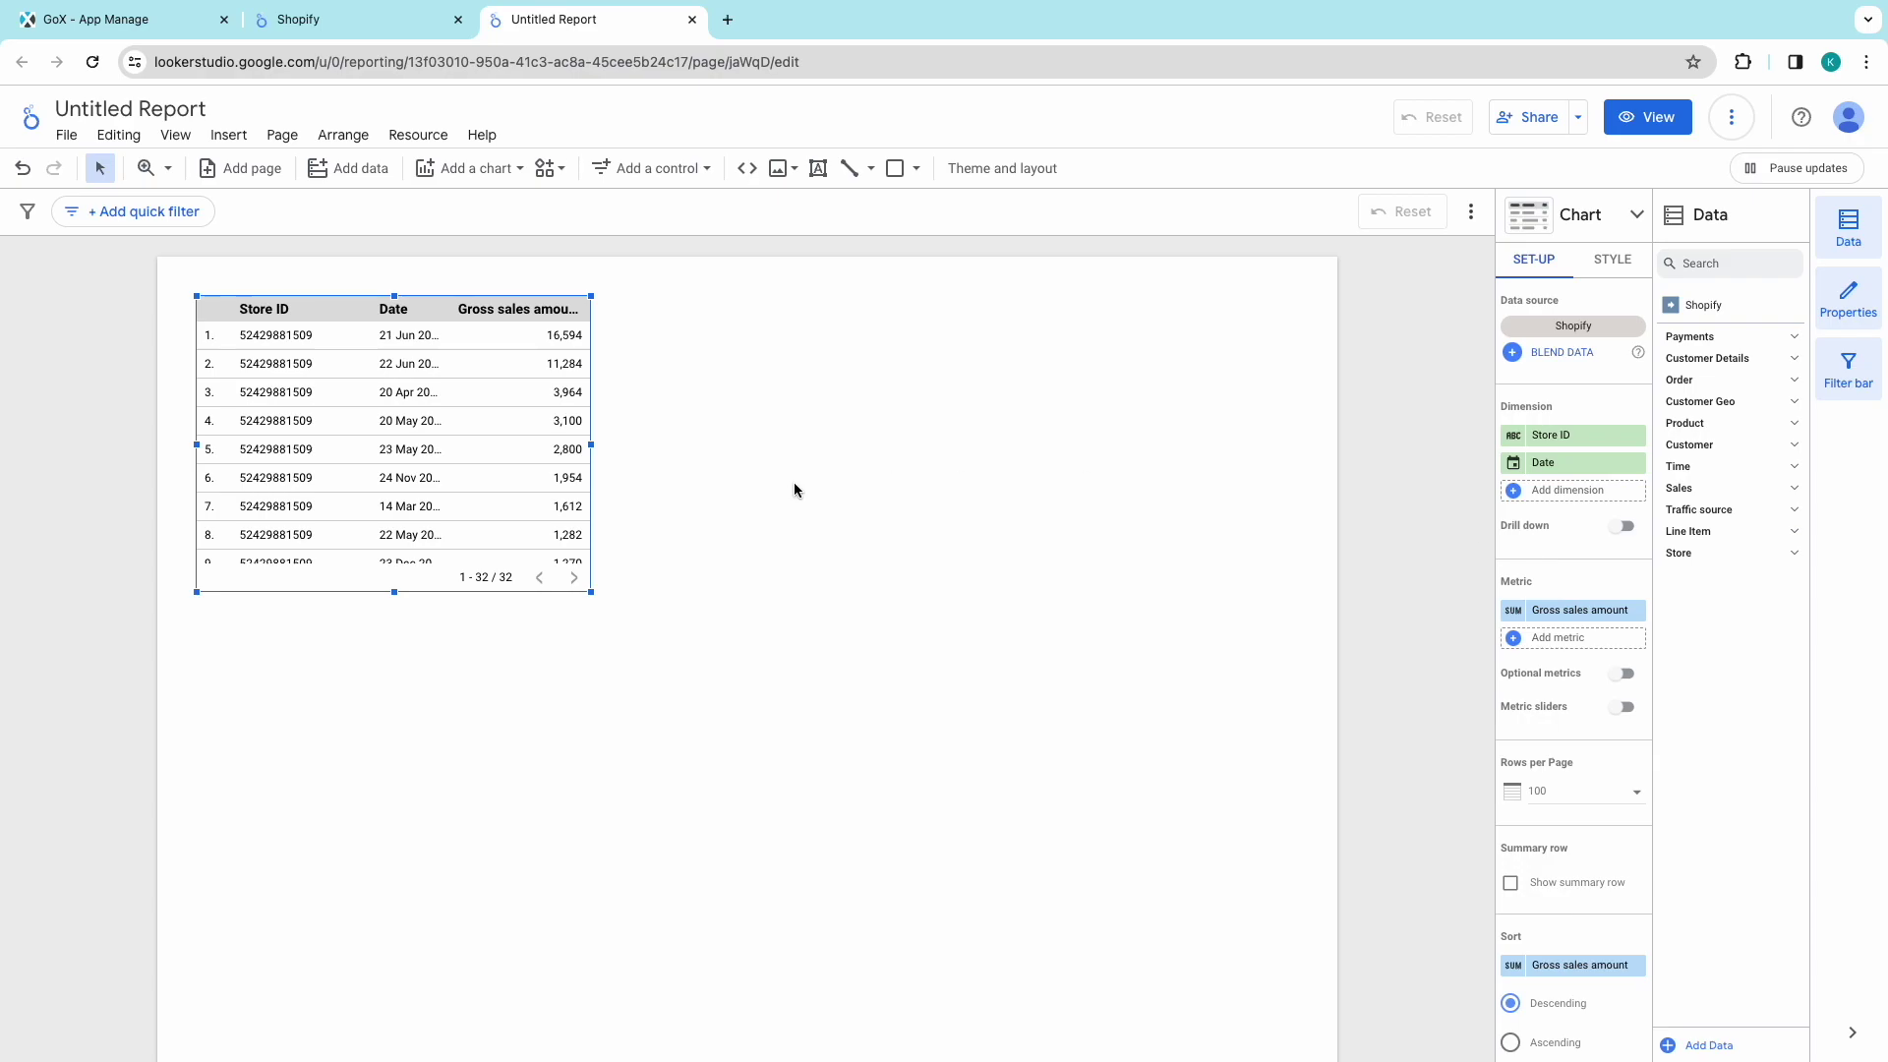
Step: Drag the table's right edge wider so dates and Gross sales amount fit
scroll(379, 421, "down", 7)
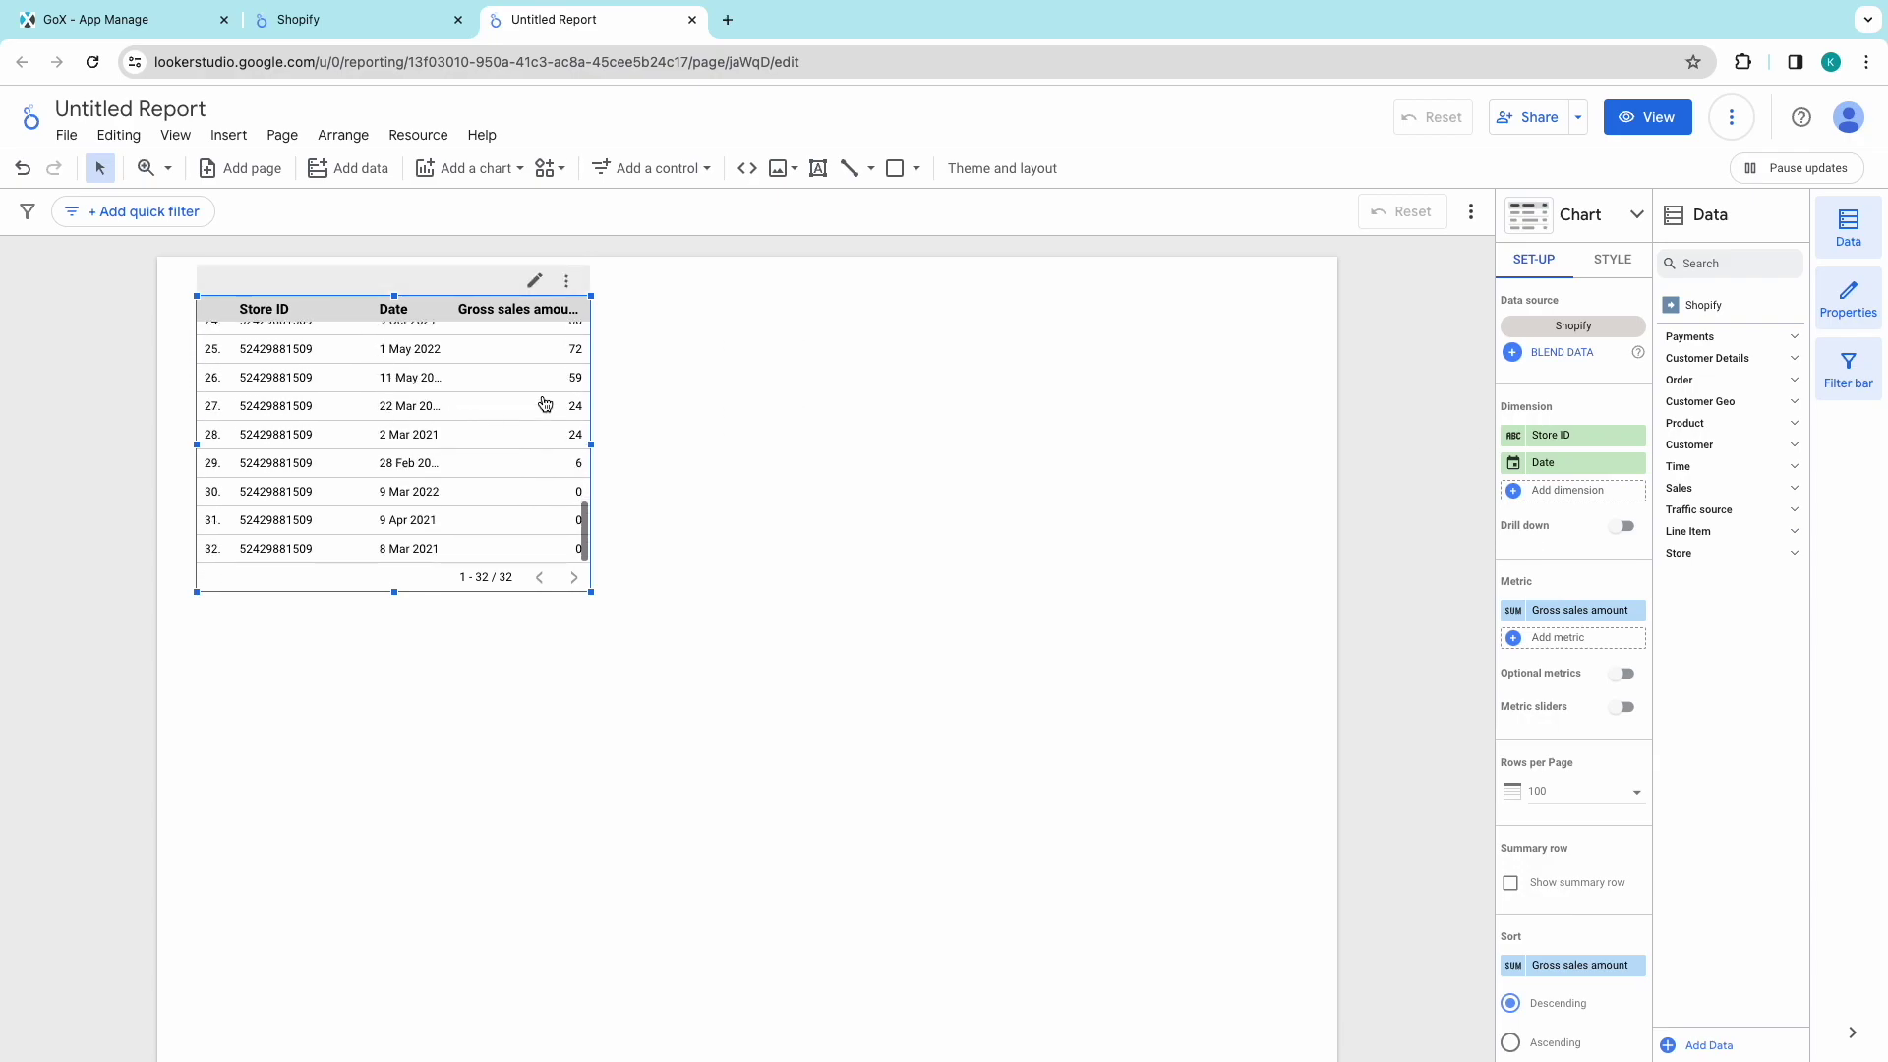
left_click_drag(591, 444, 891, 444)
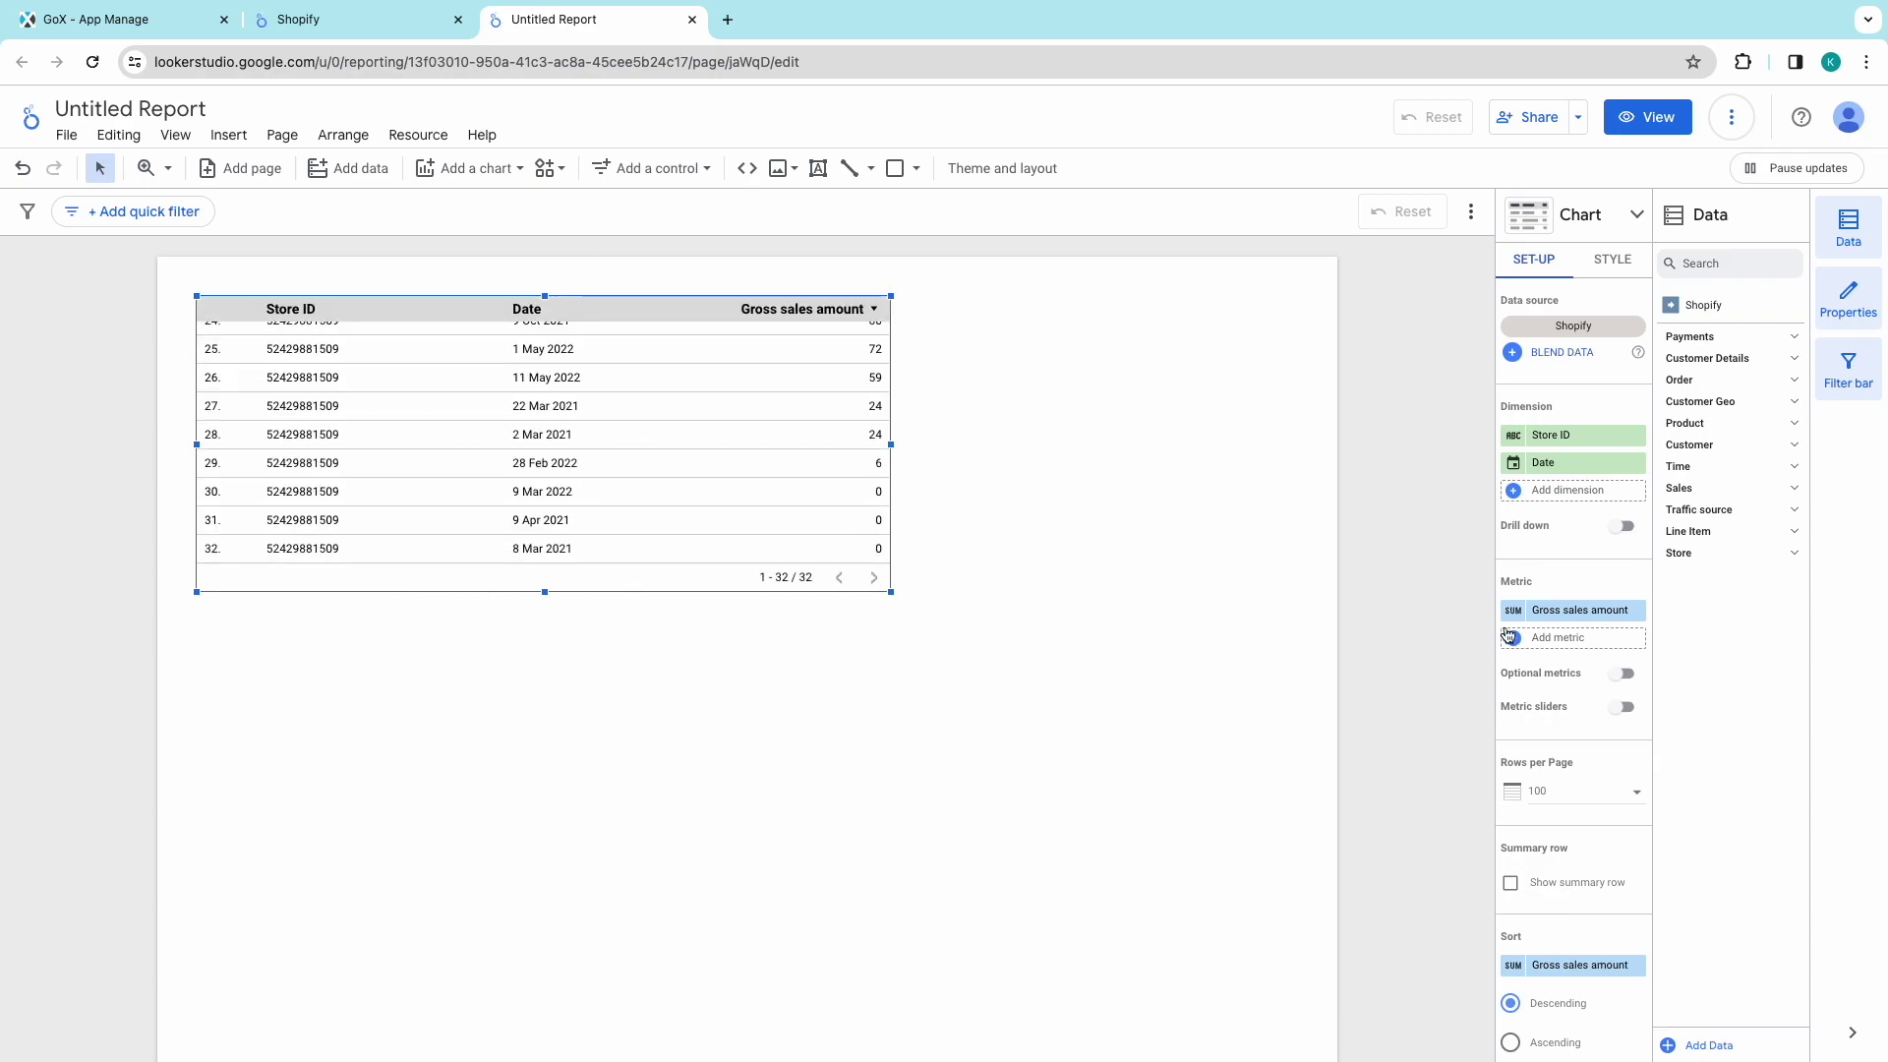
left_click(1567, 648)
scroll(1583, 691, "down", 10)
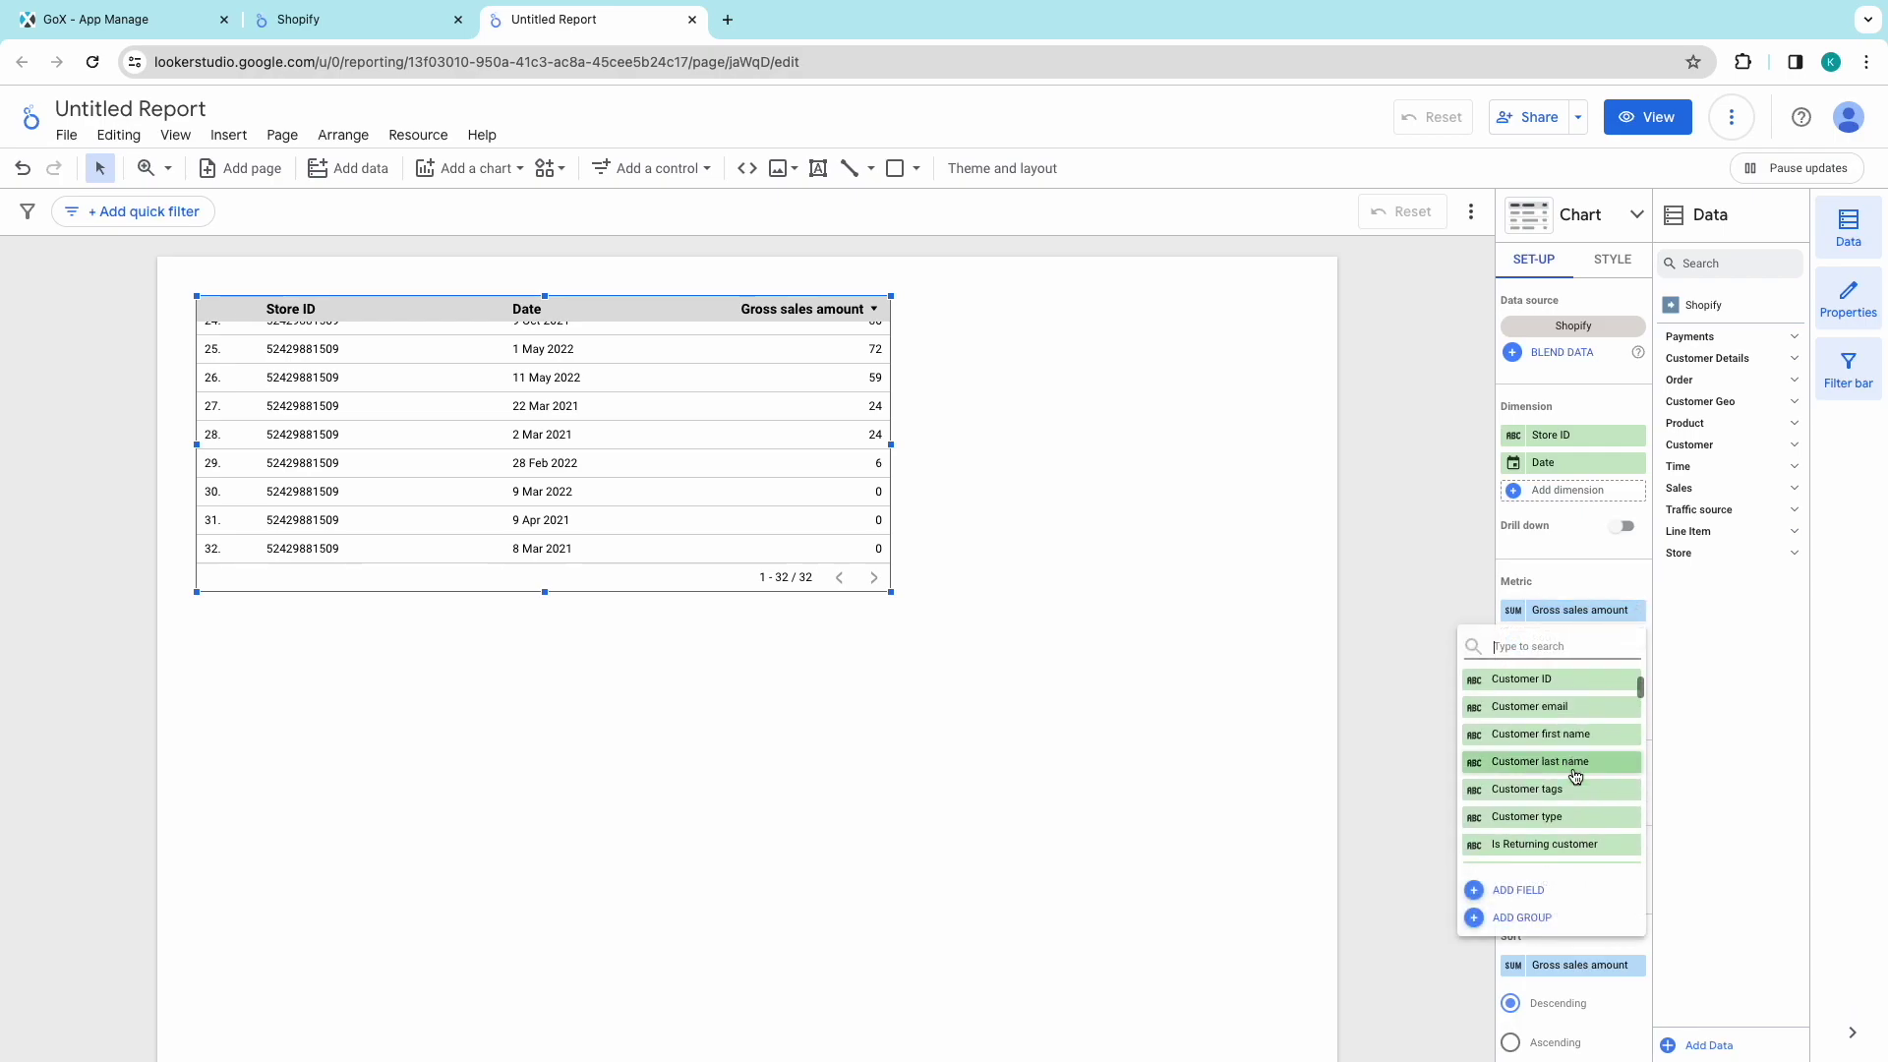
scroll(1573, 774, "down", 10)
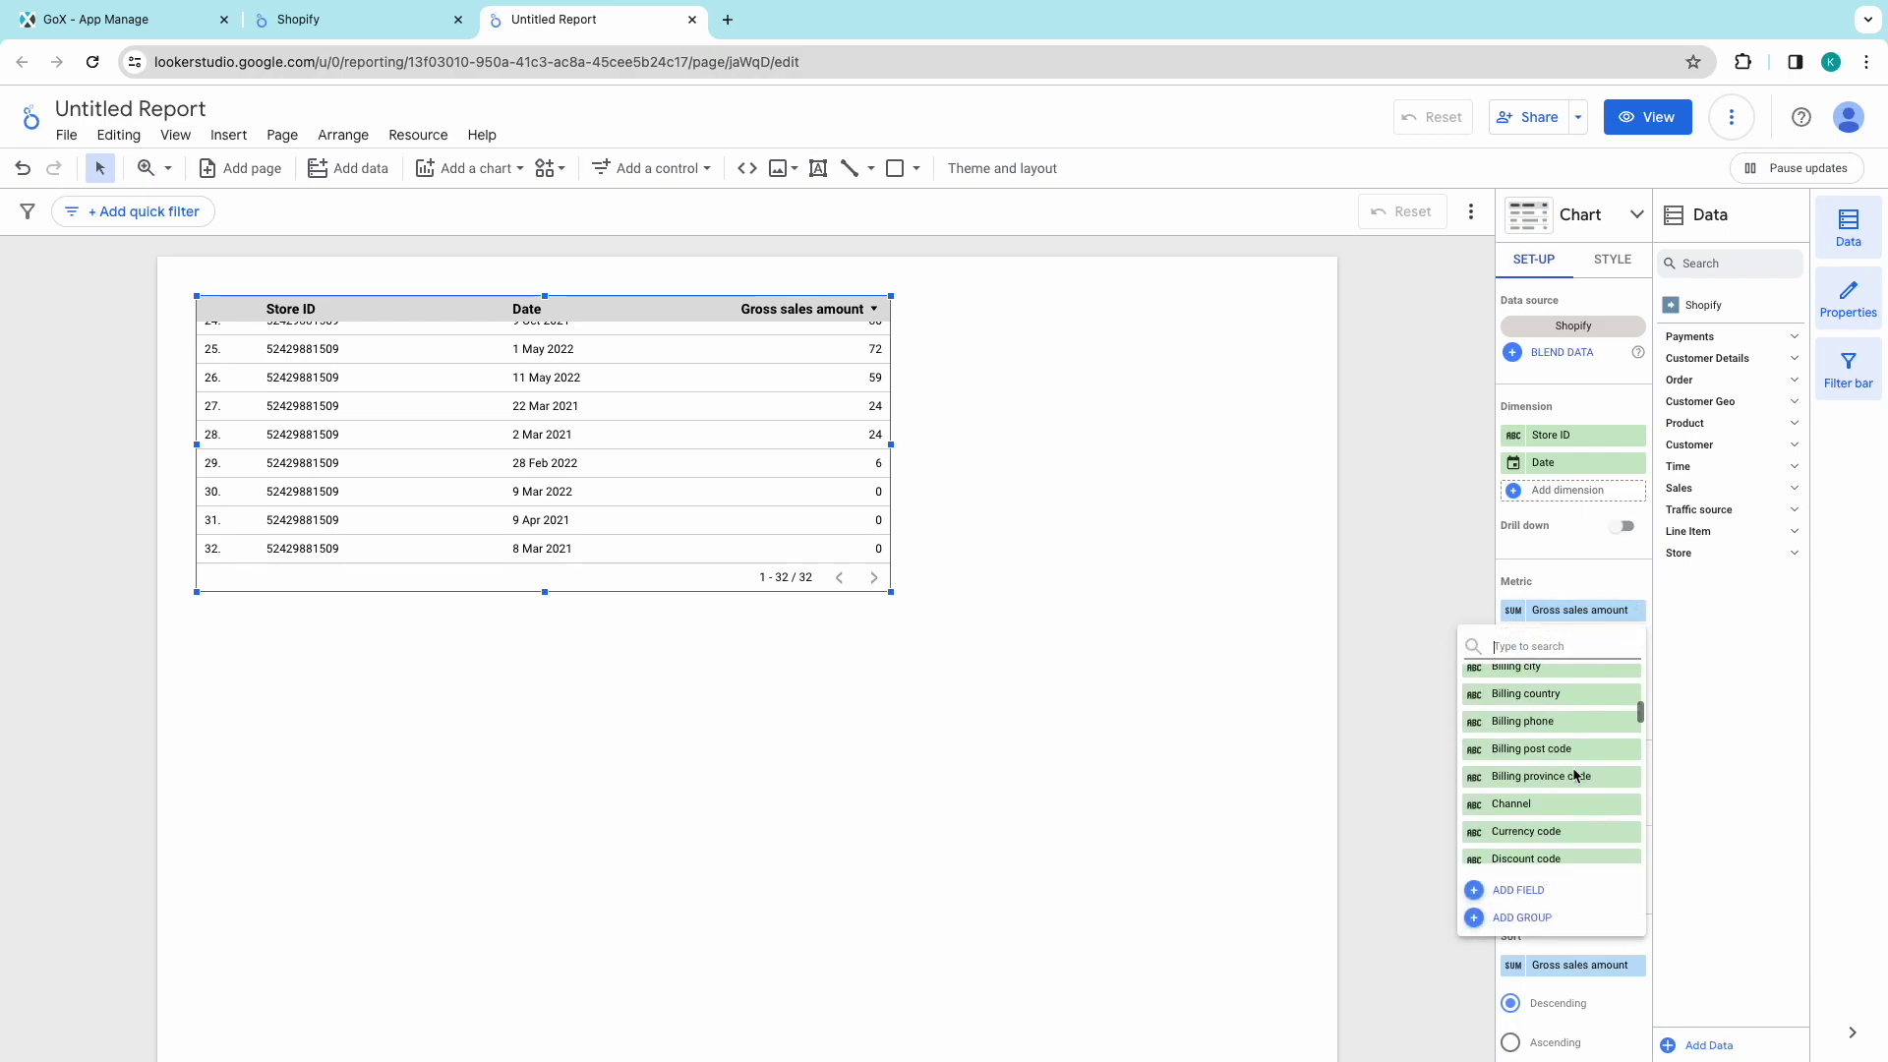
left_click(1576, 569)
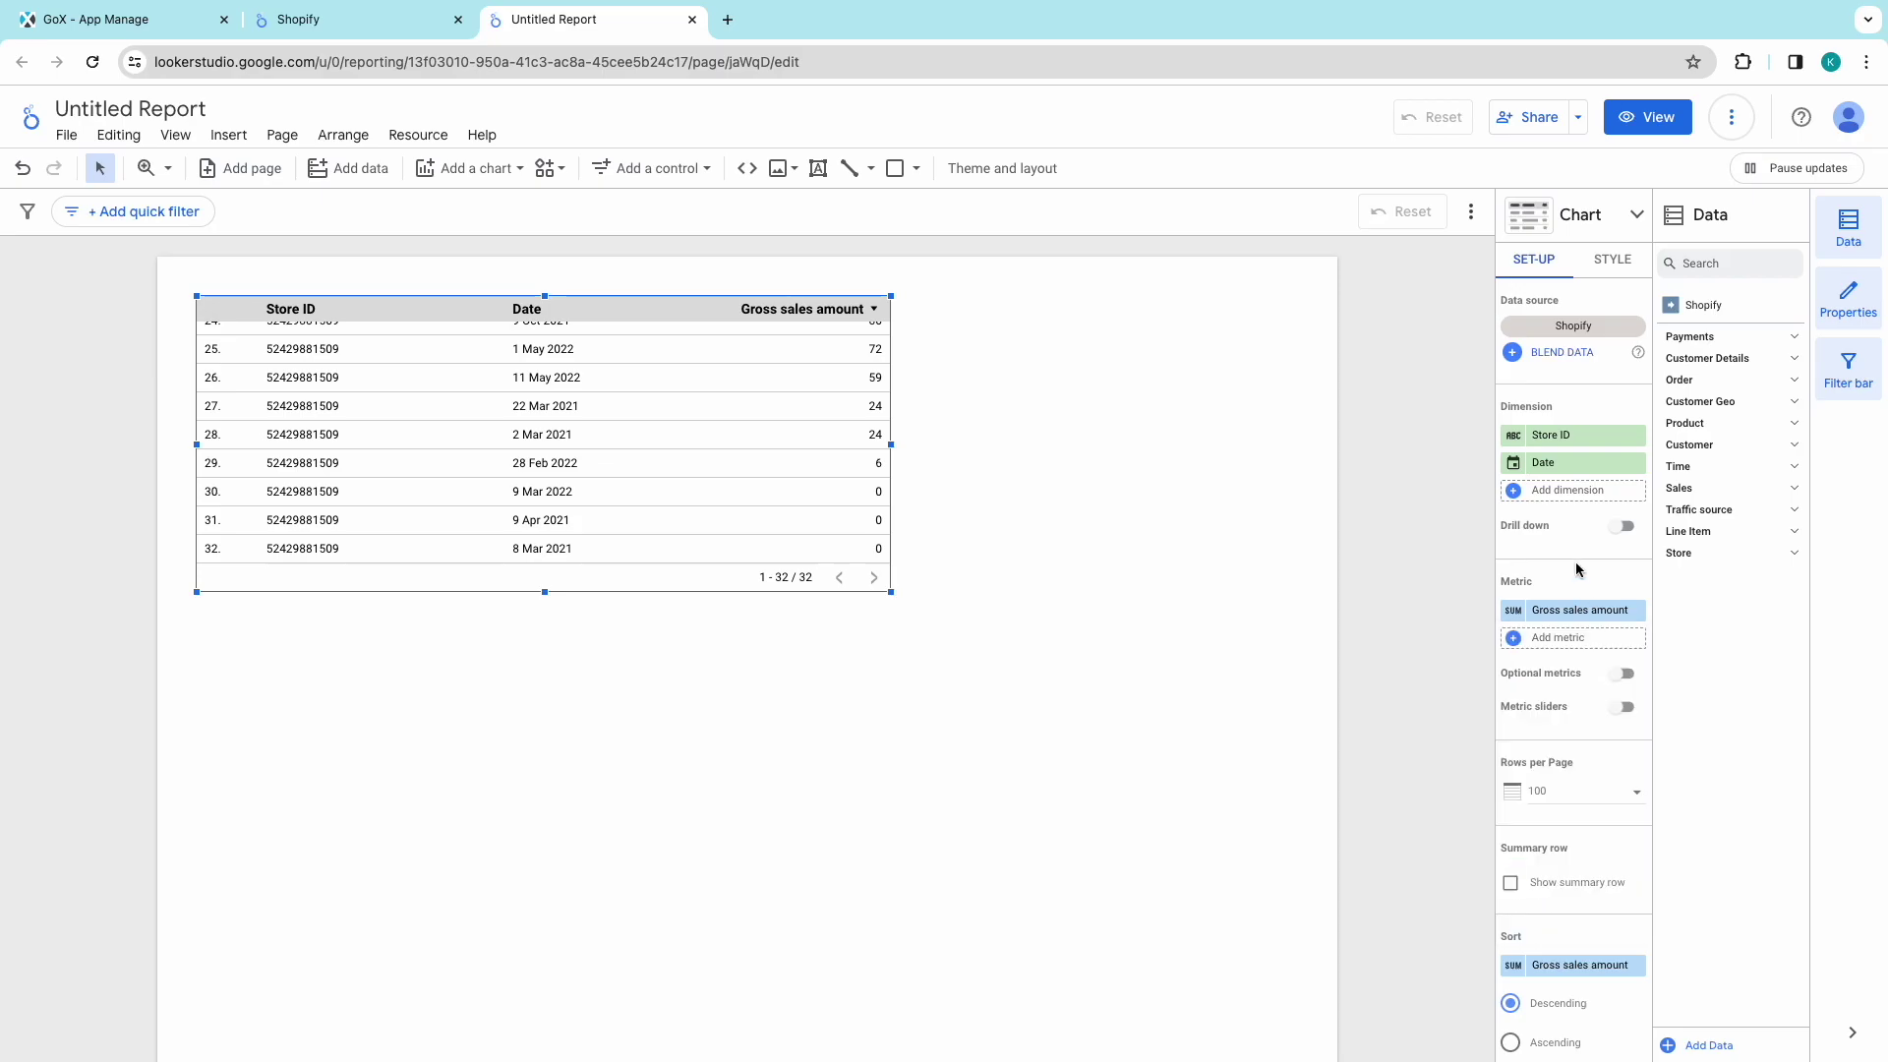
Step: Expand the Payments, Product and Sales groups and add Net sales amount as a second metric
left_click(1717, 341)
left_click(1703, 706)
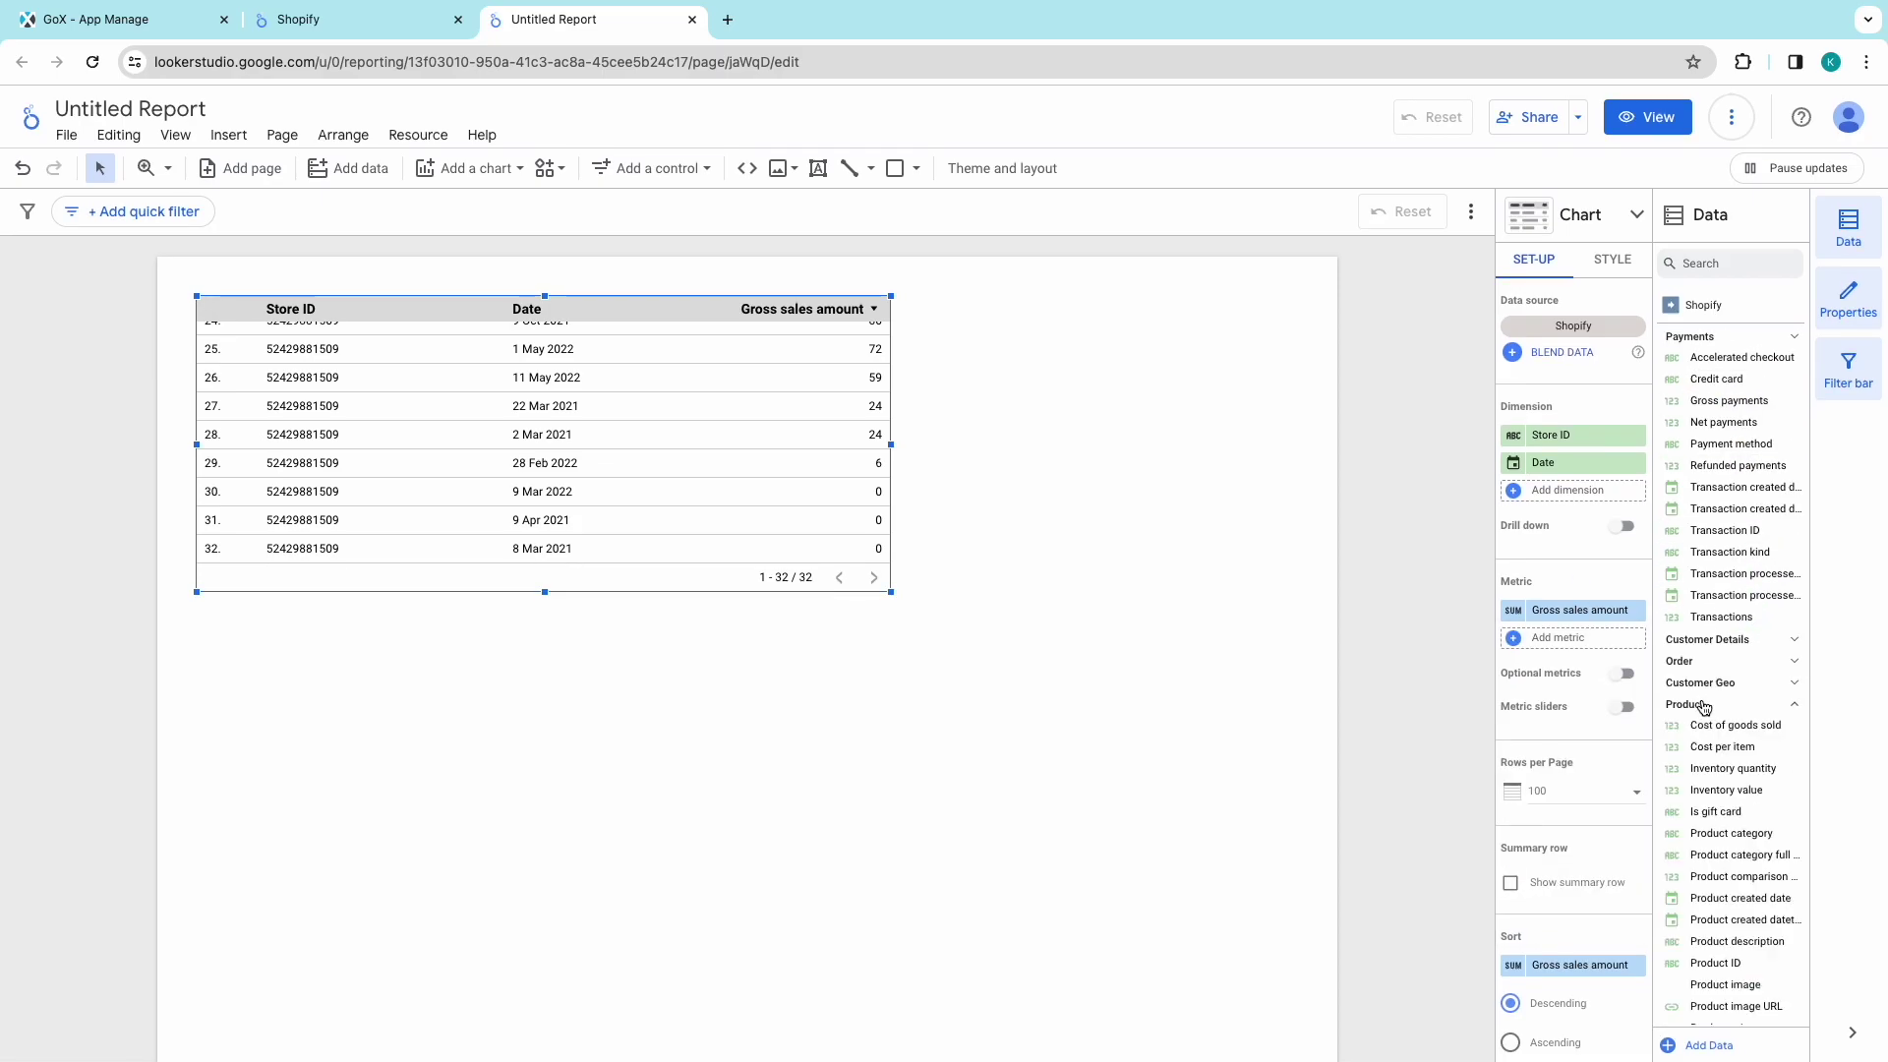
scroll(1730, 787, "down", 5)
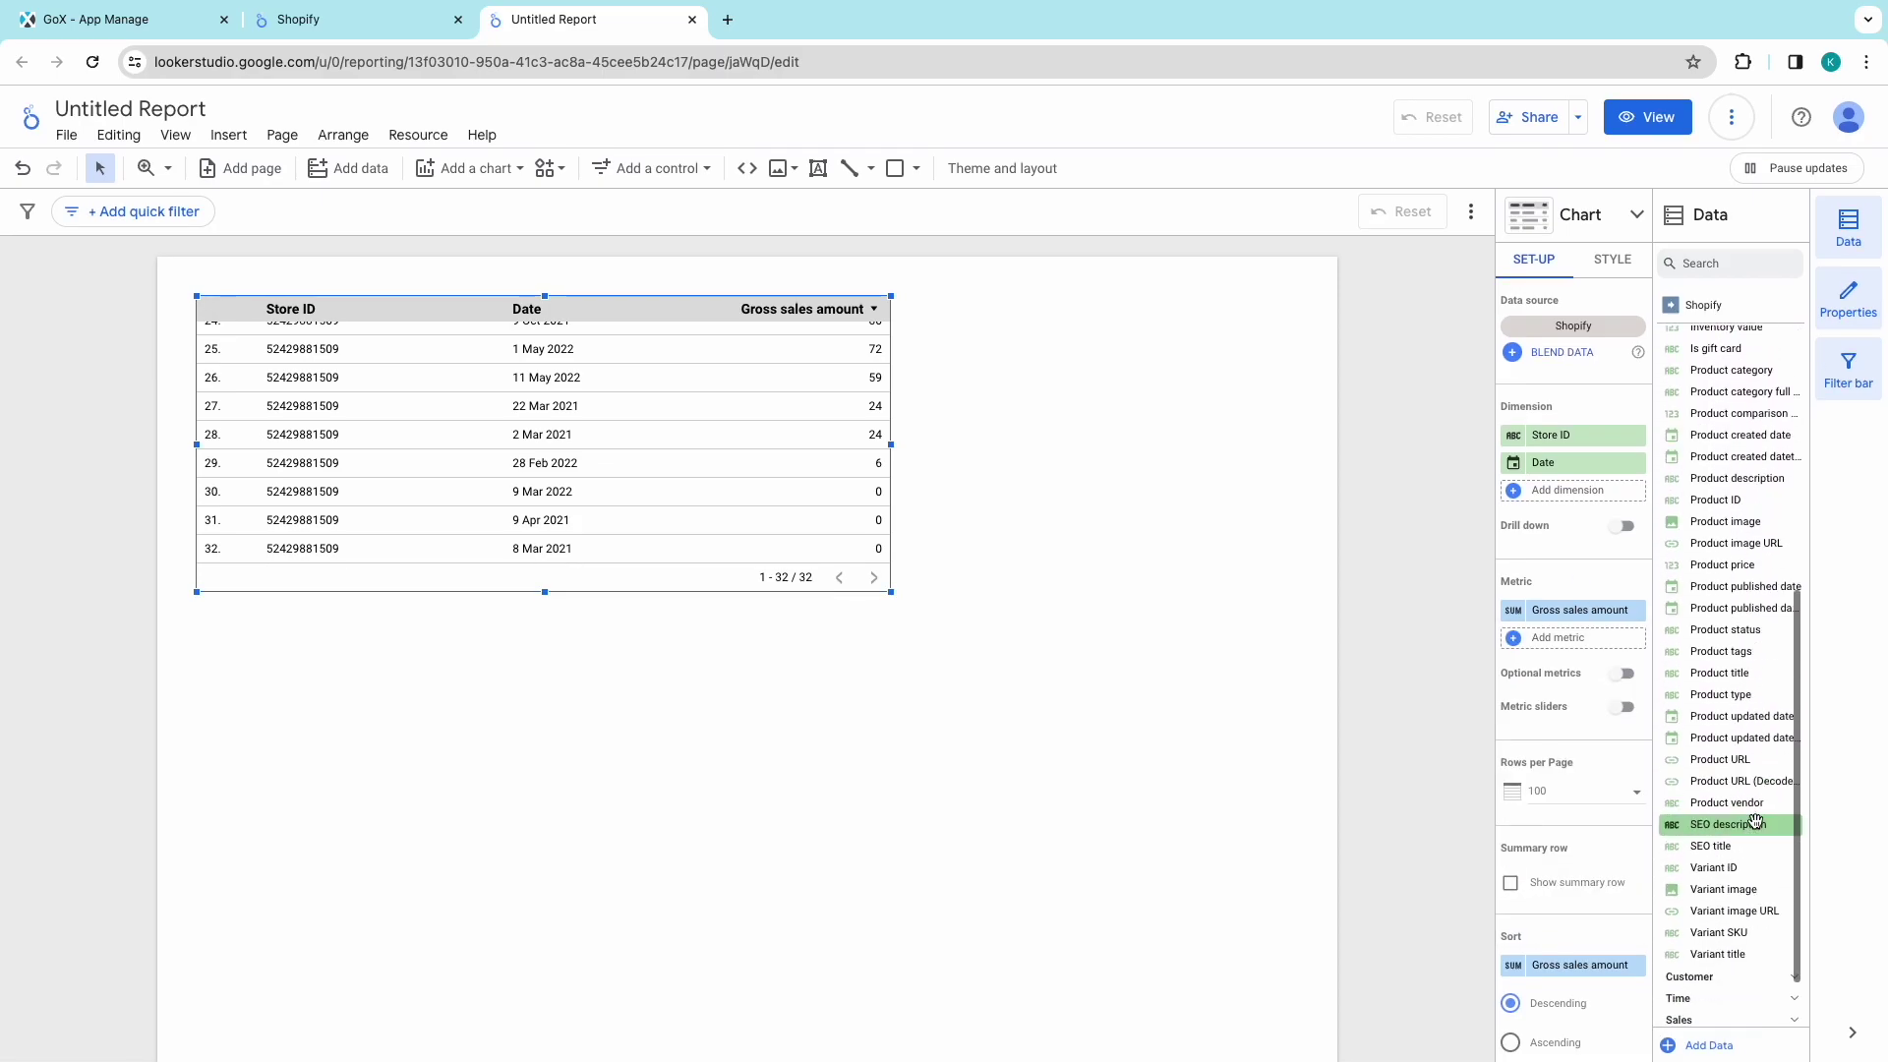
scroll(1731, 885, "down", 1)
left_click(1716, 946)
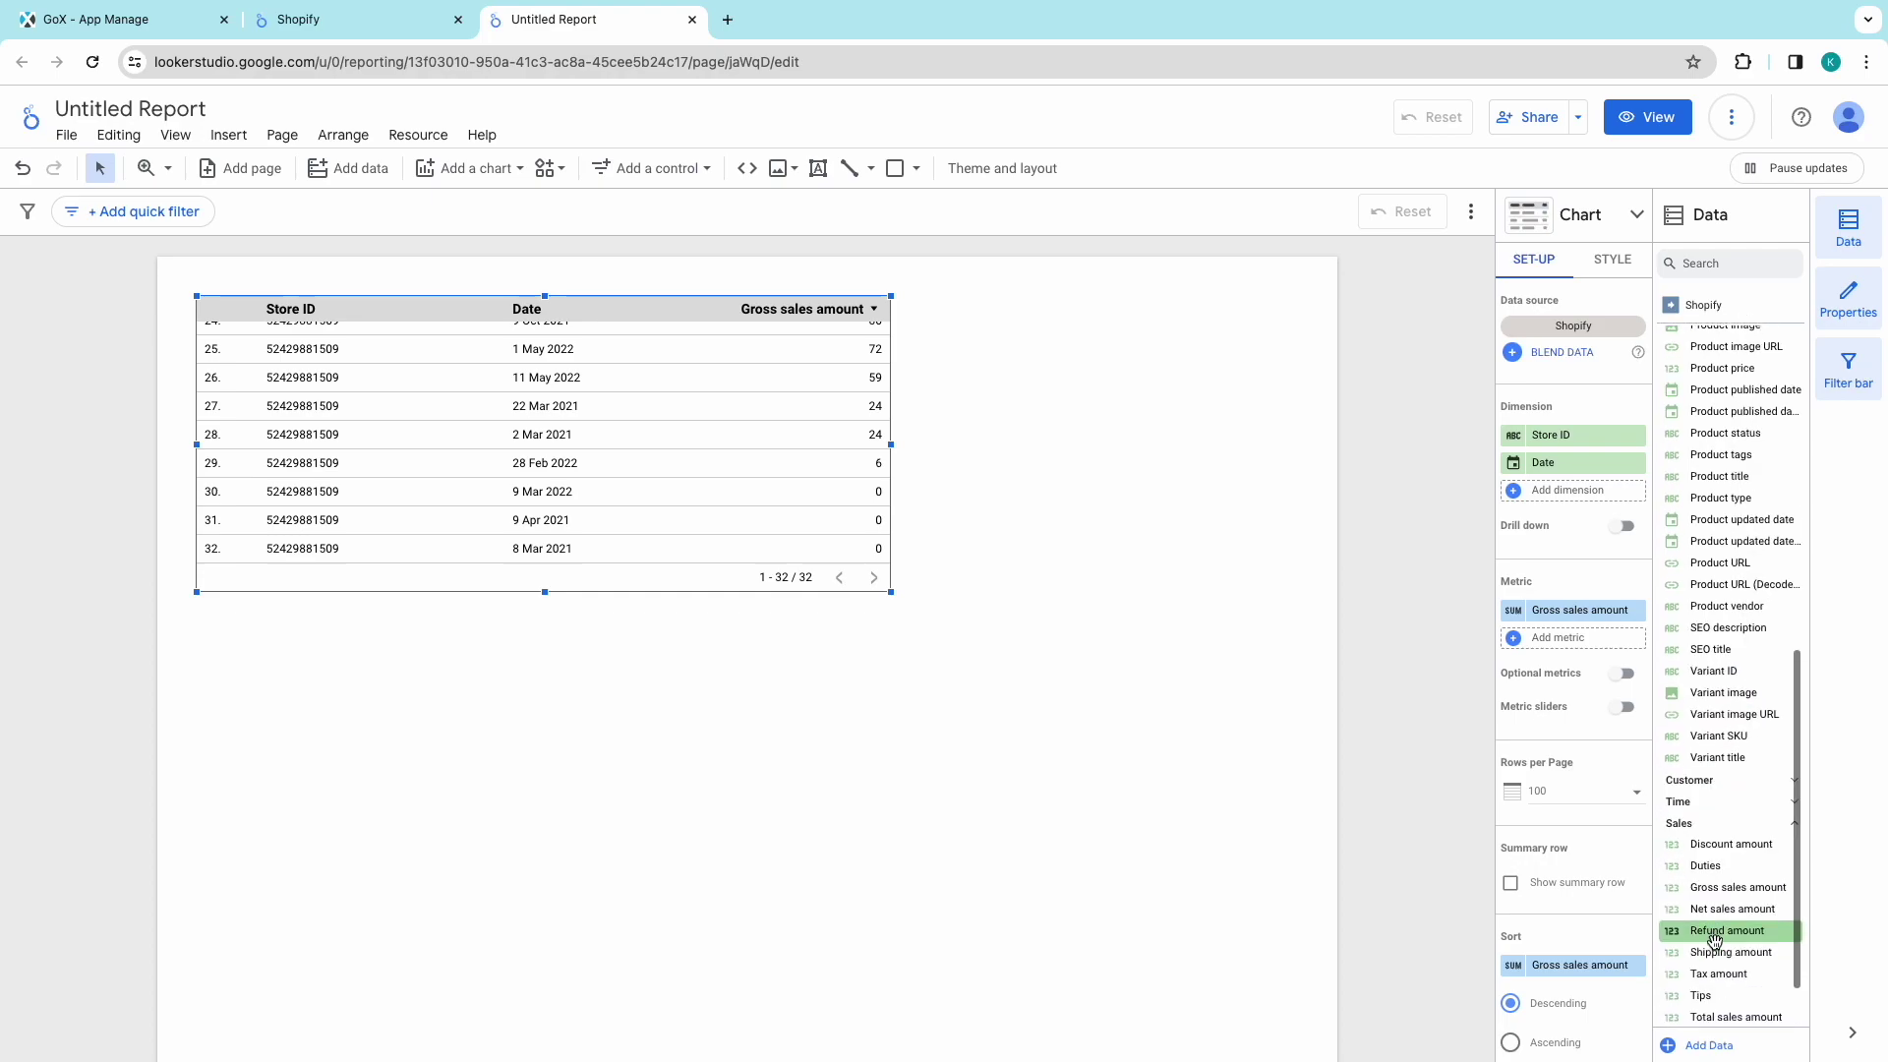
scroll(1716, 939, "down", 1)
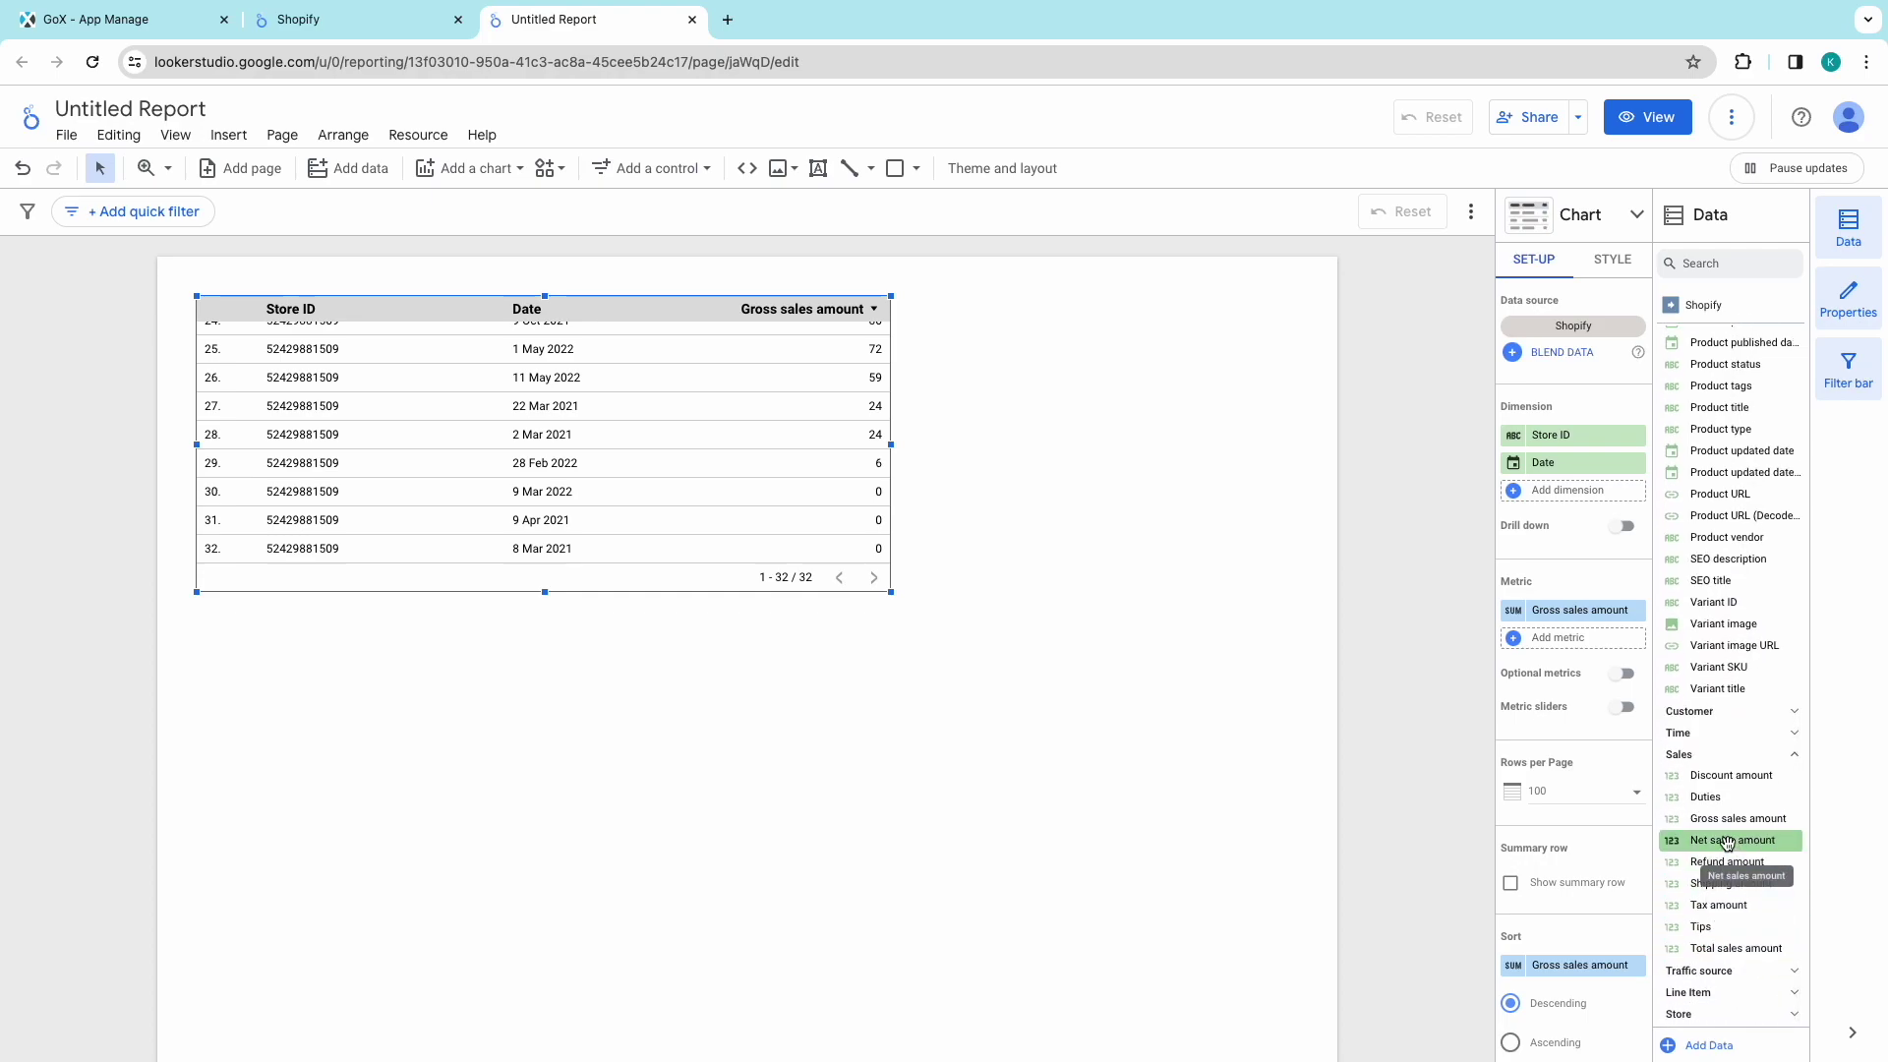
left_click_drag(1727, 842, 1586, 656)
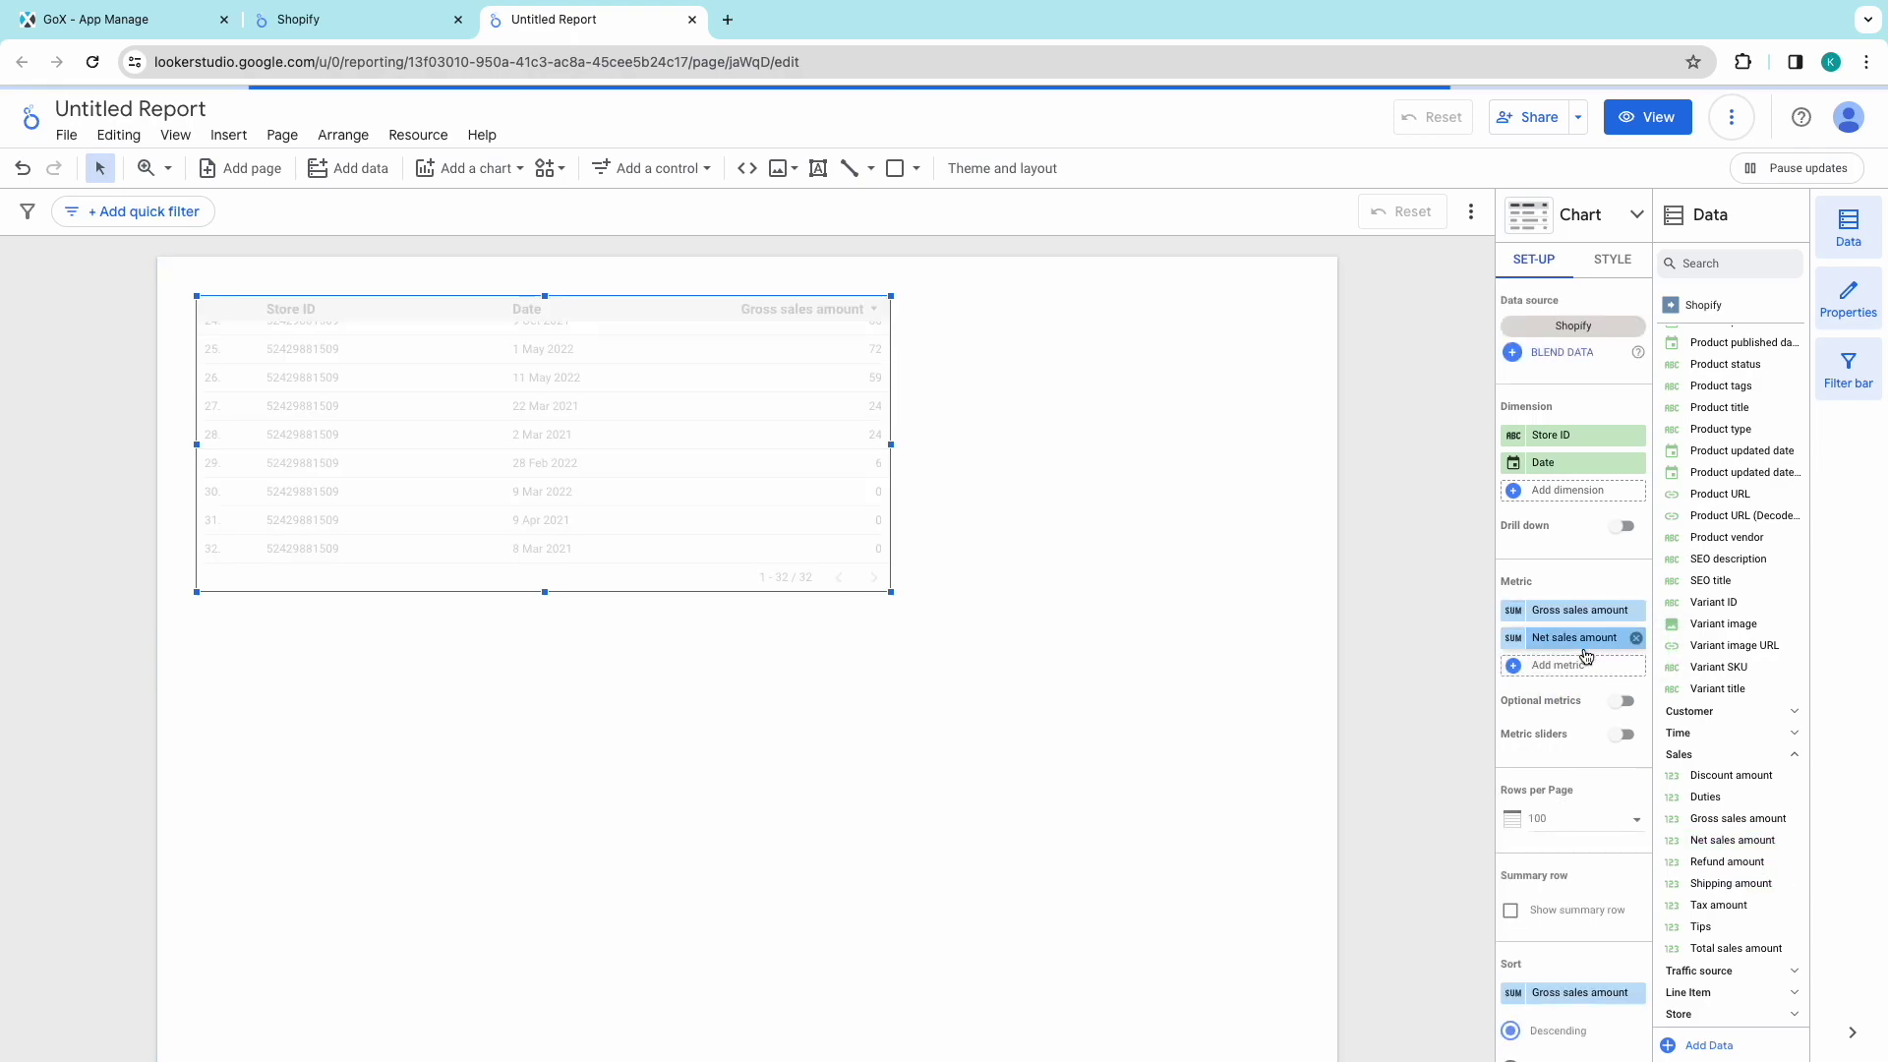
Step: Search 'disco' and add Discount amount as a metric column, then review the SET-UP panel
scroll(750, 446, "up", 7)
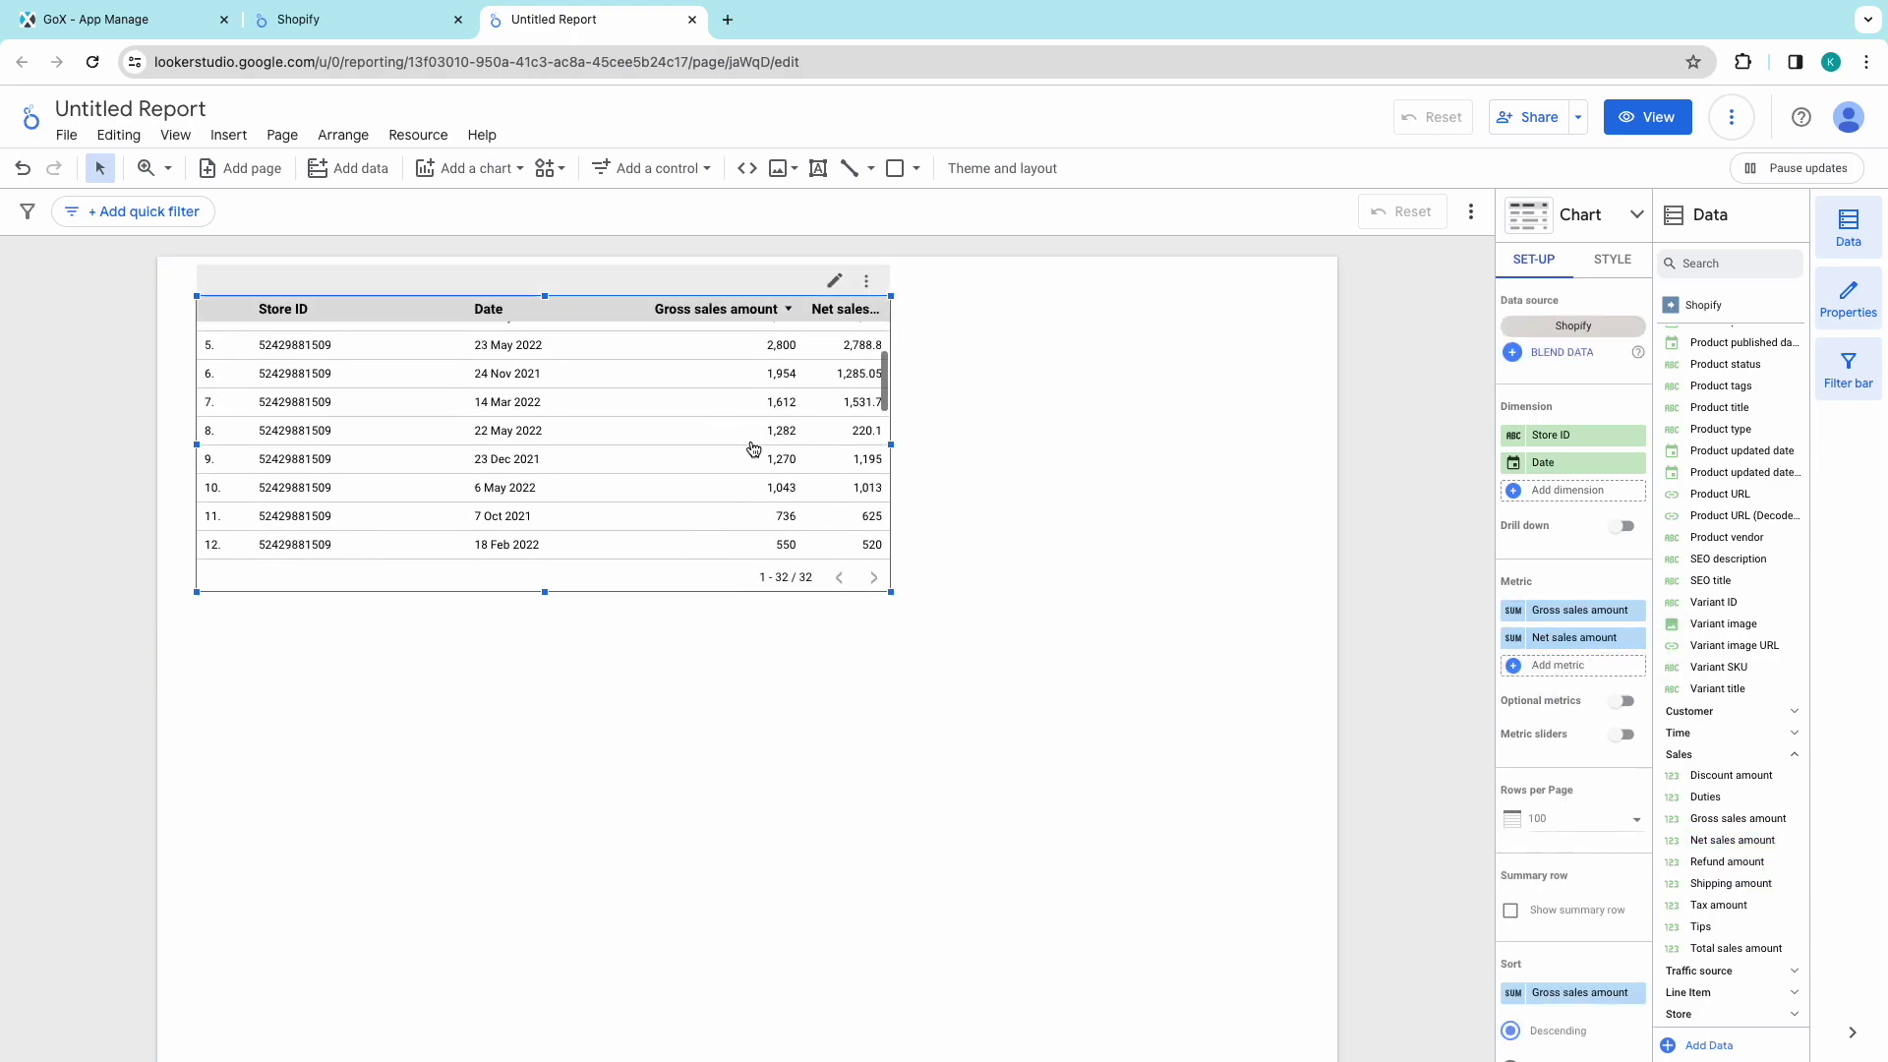
left_click(1568, 666)
type("discount")
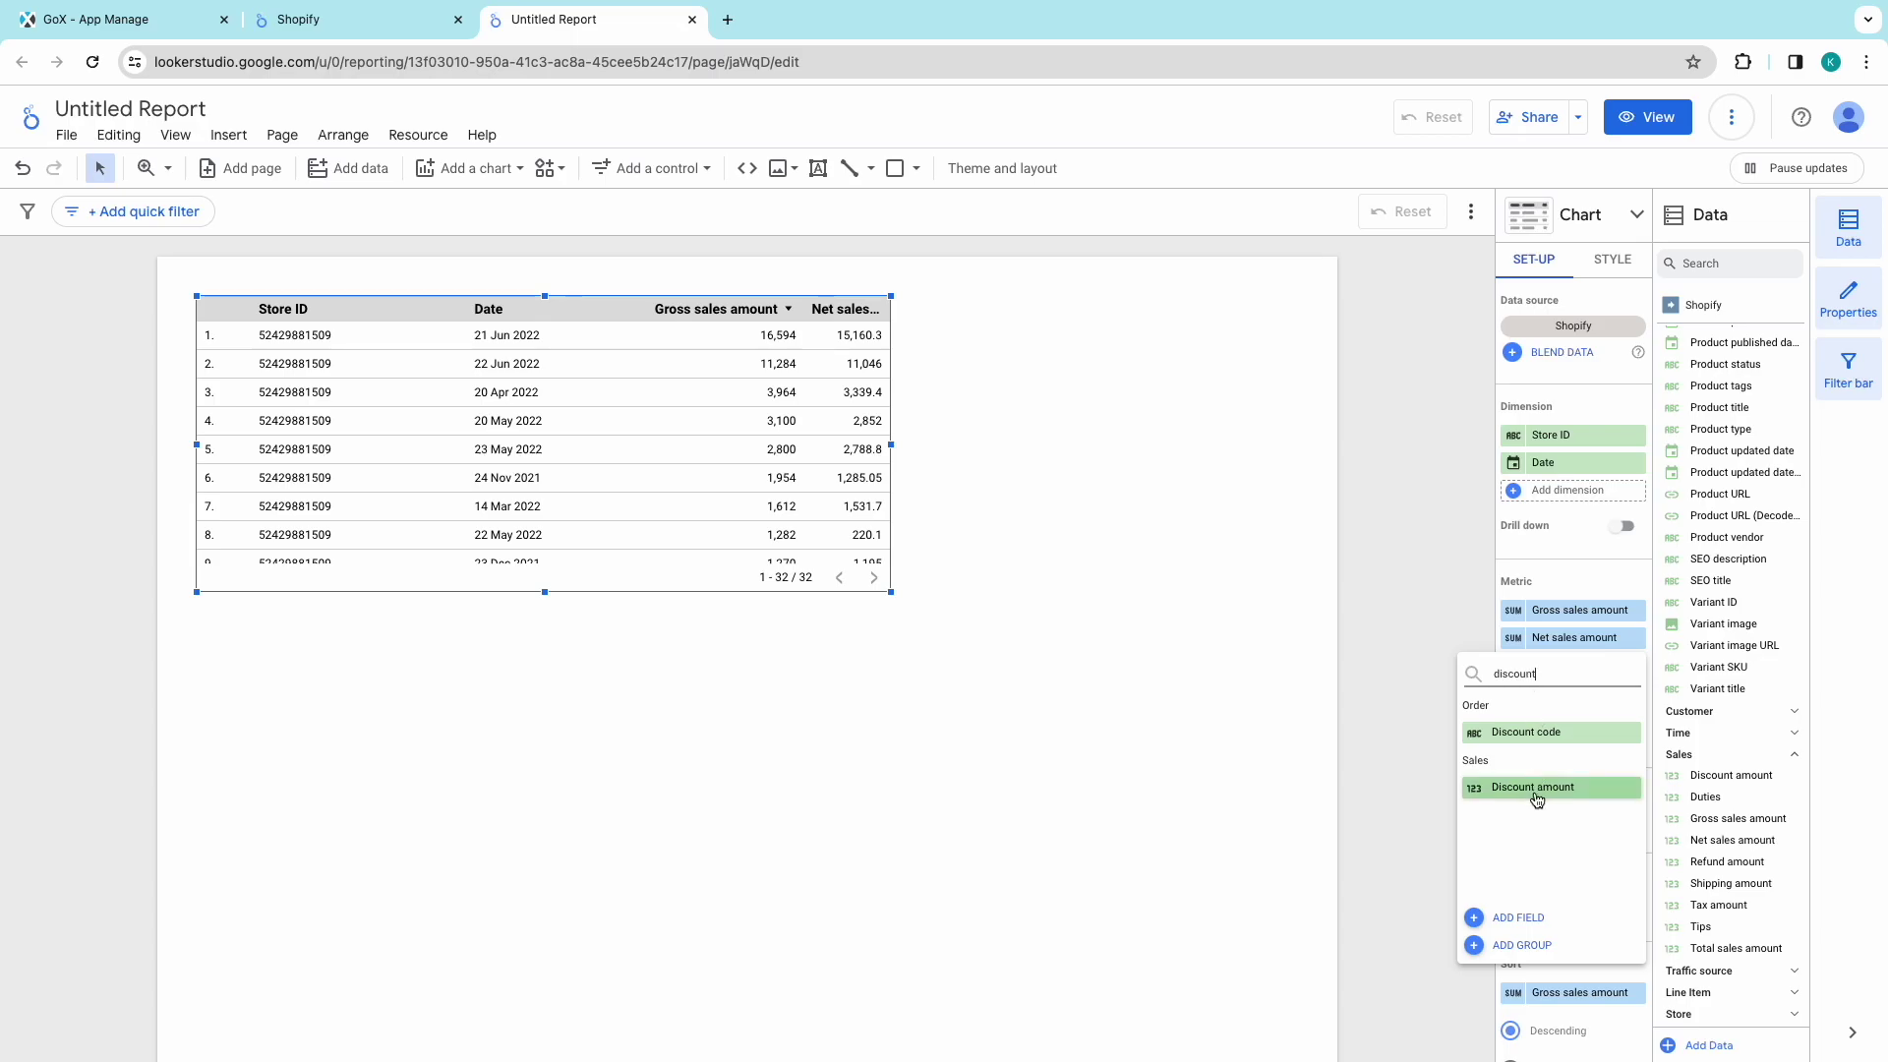
left_click(1537, 794)
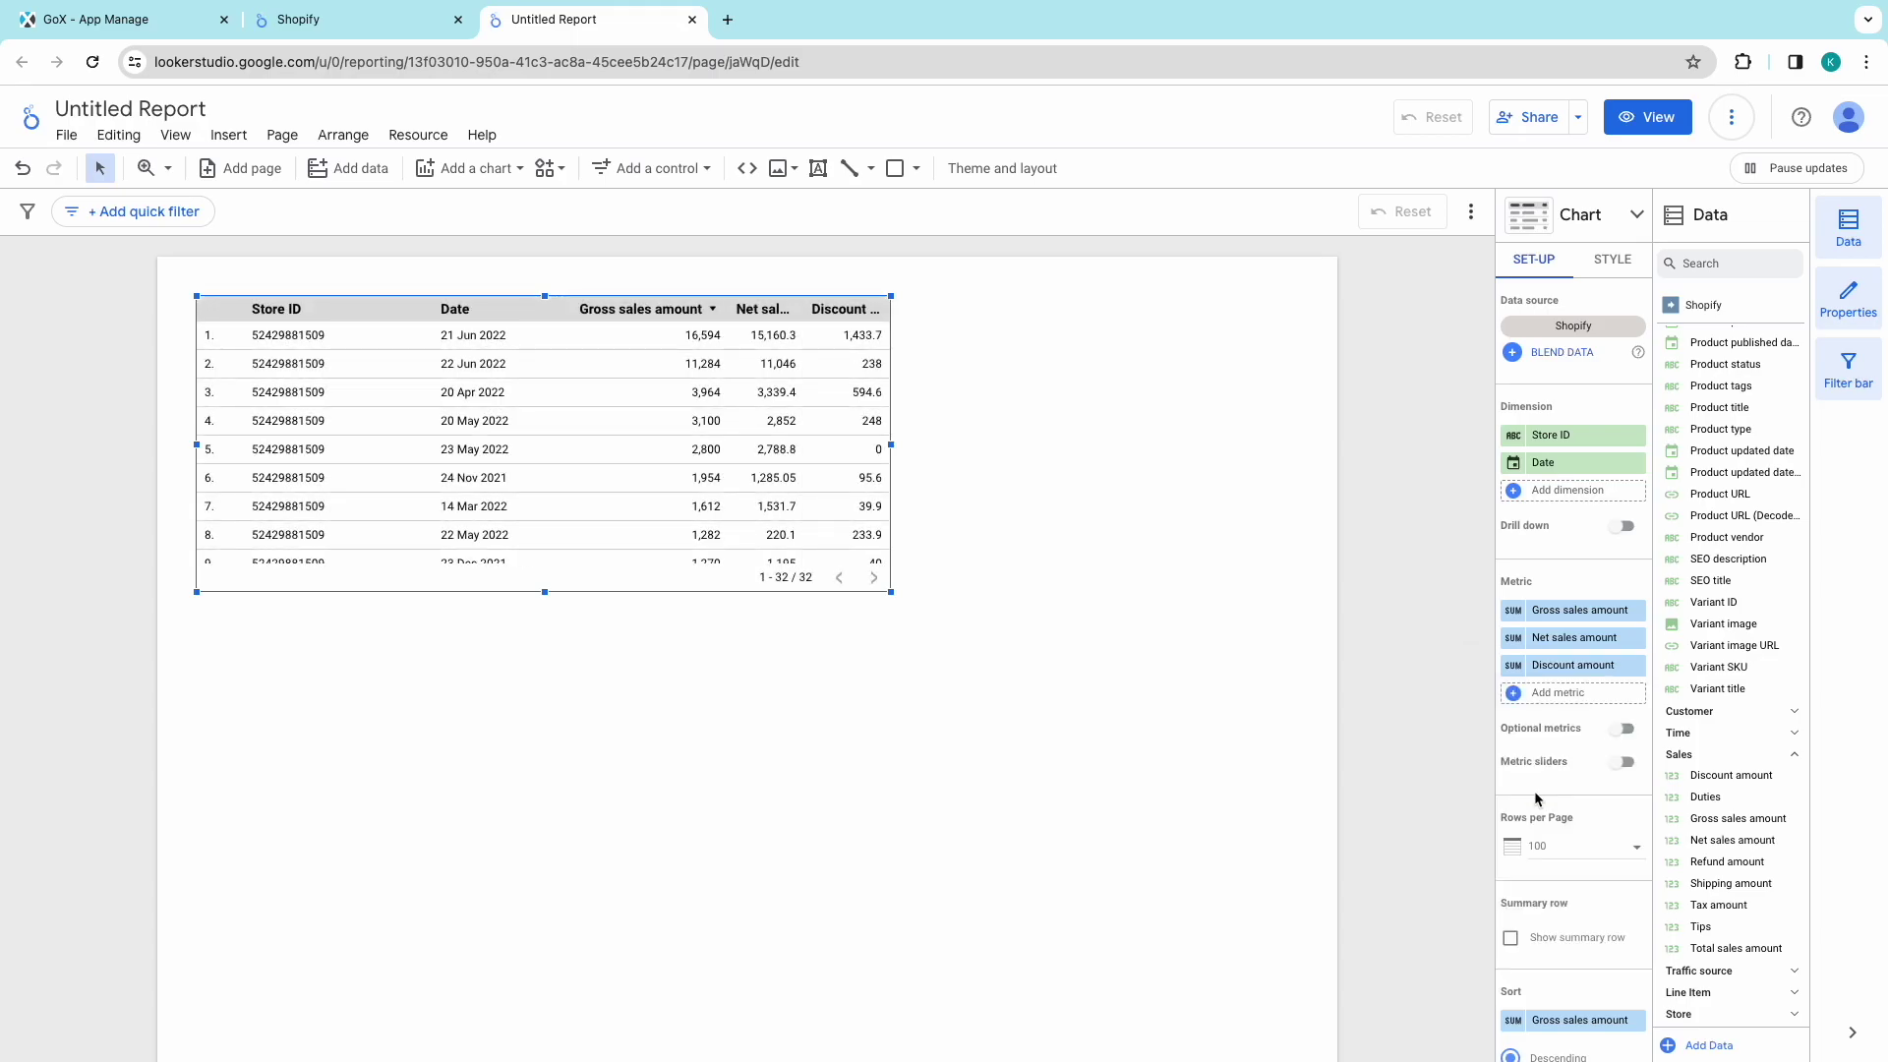
scroll(1553, 693, "down", 4)
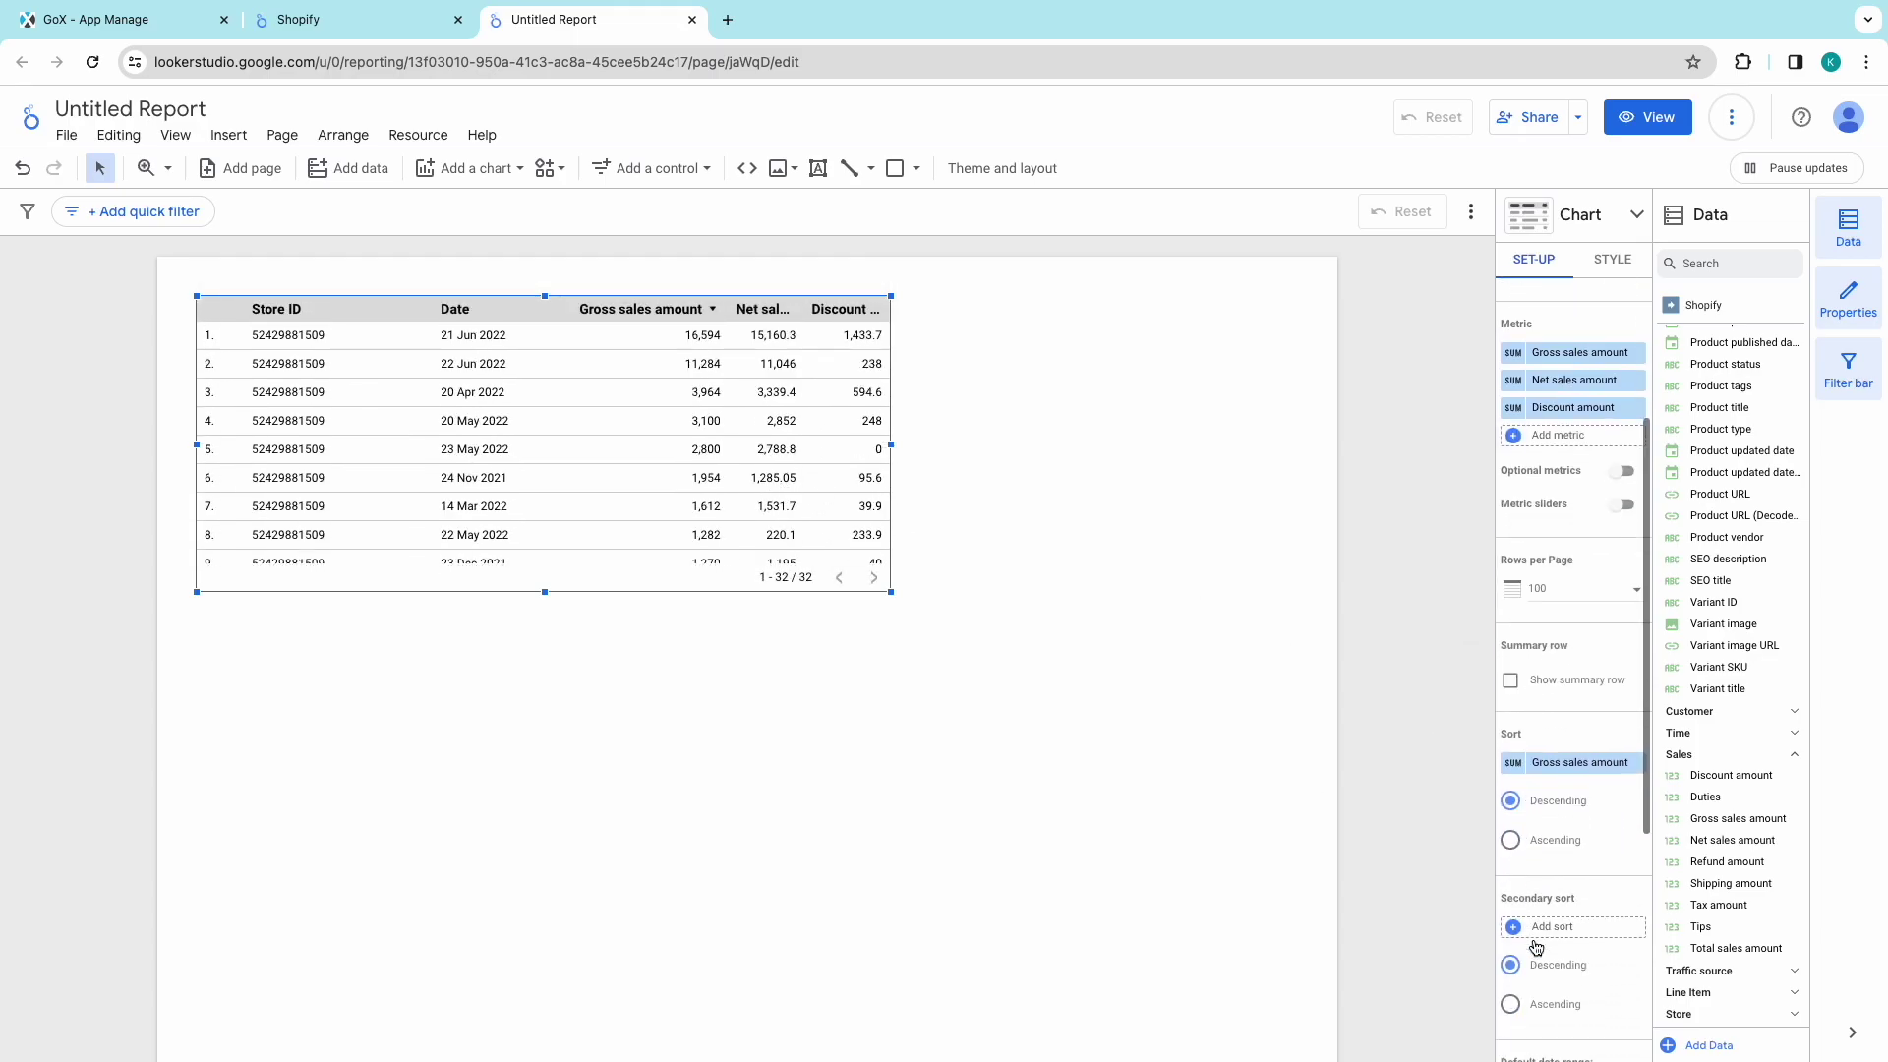
scroll(1553, 693, "down", 3)
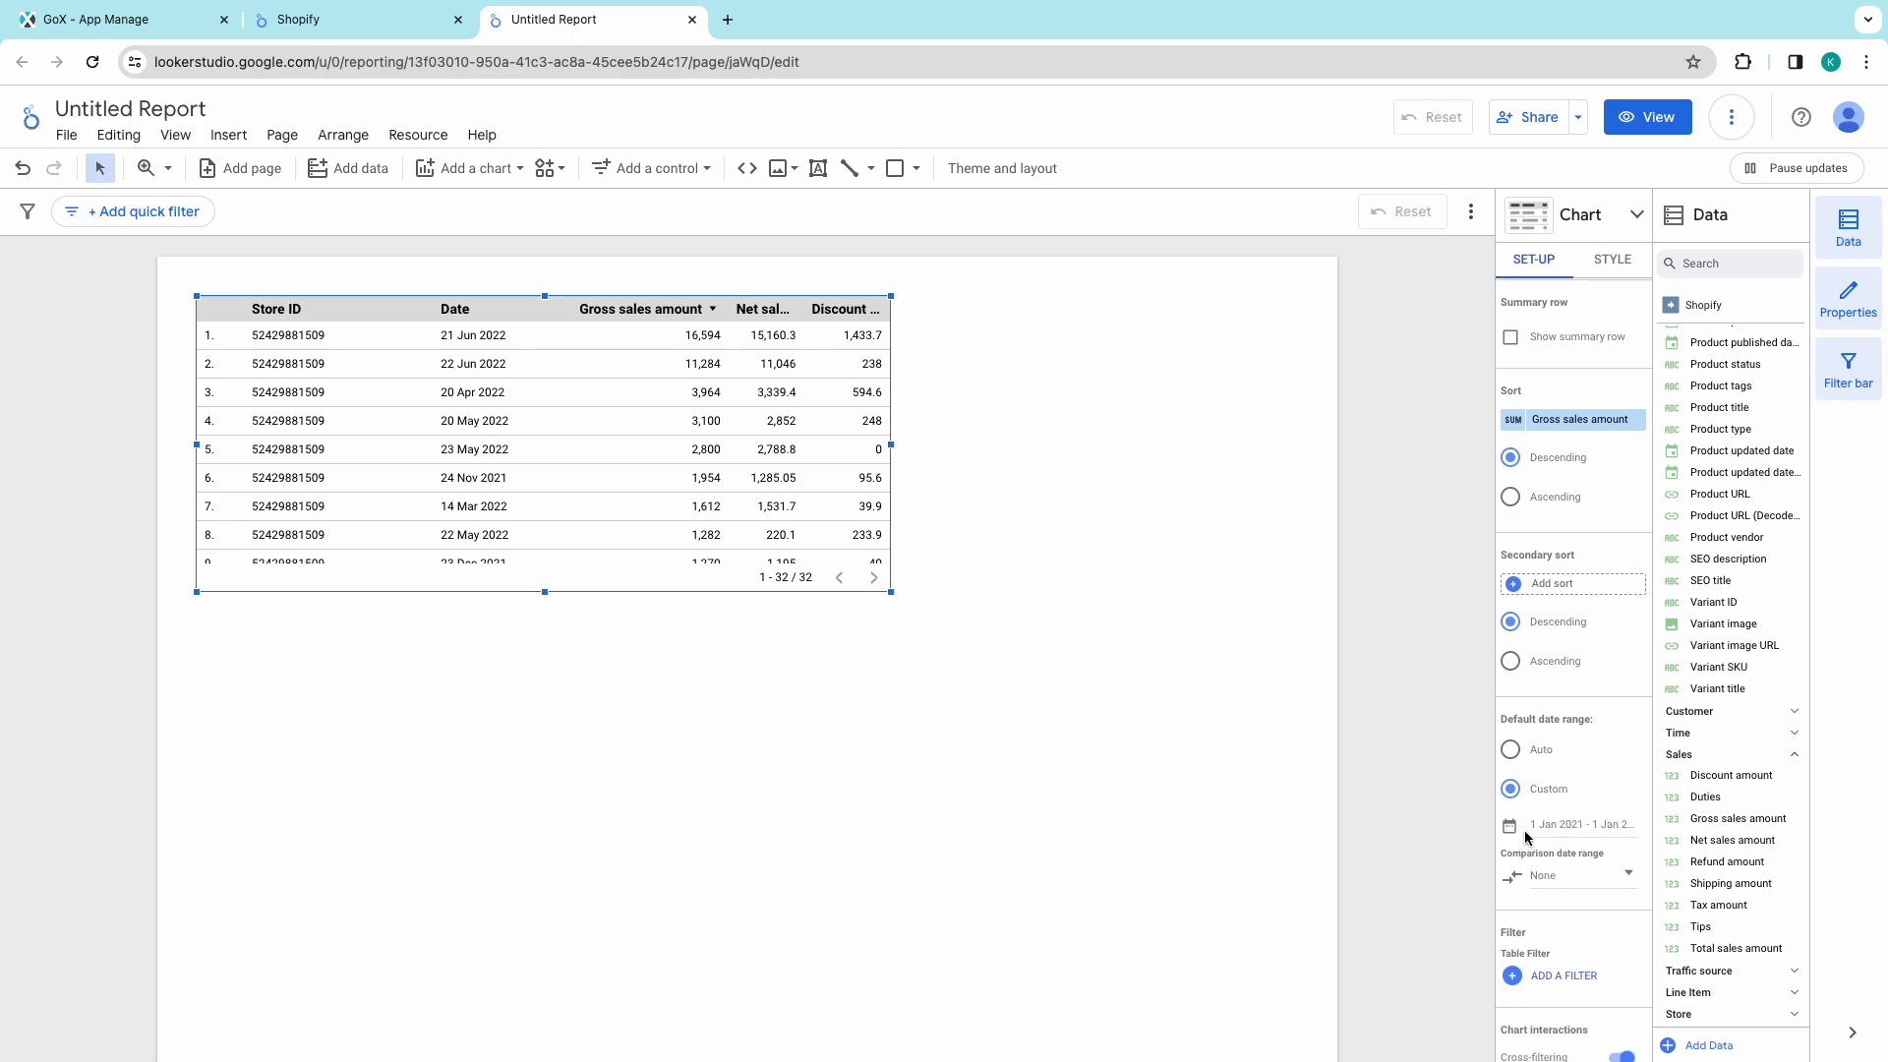
scroll(1580, 870, "up", 7)
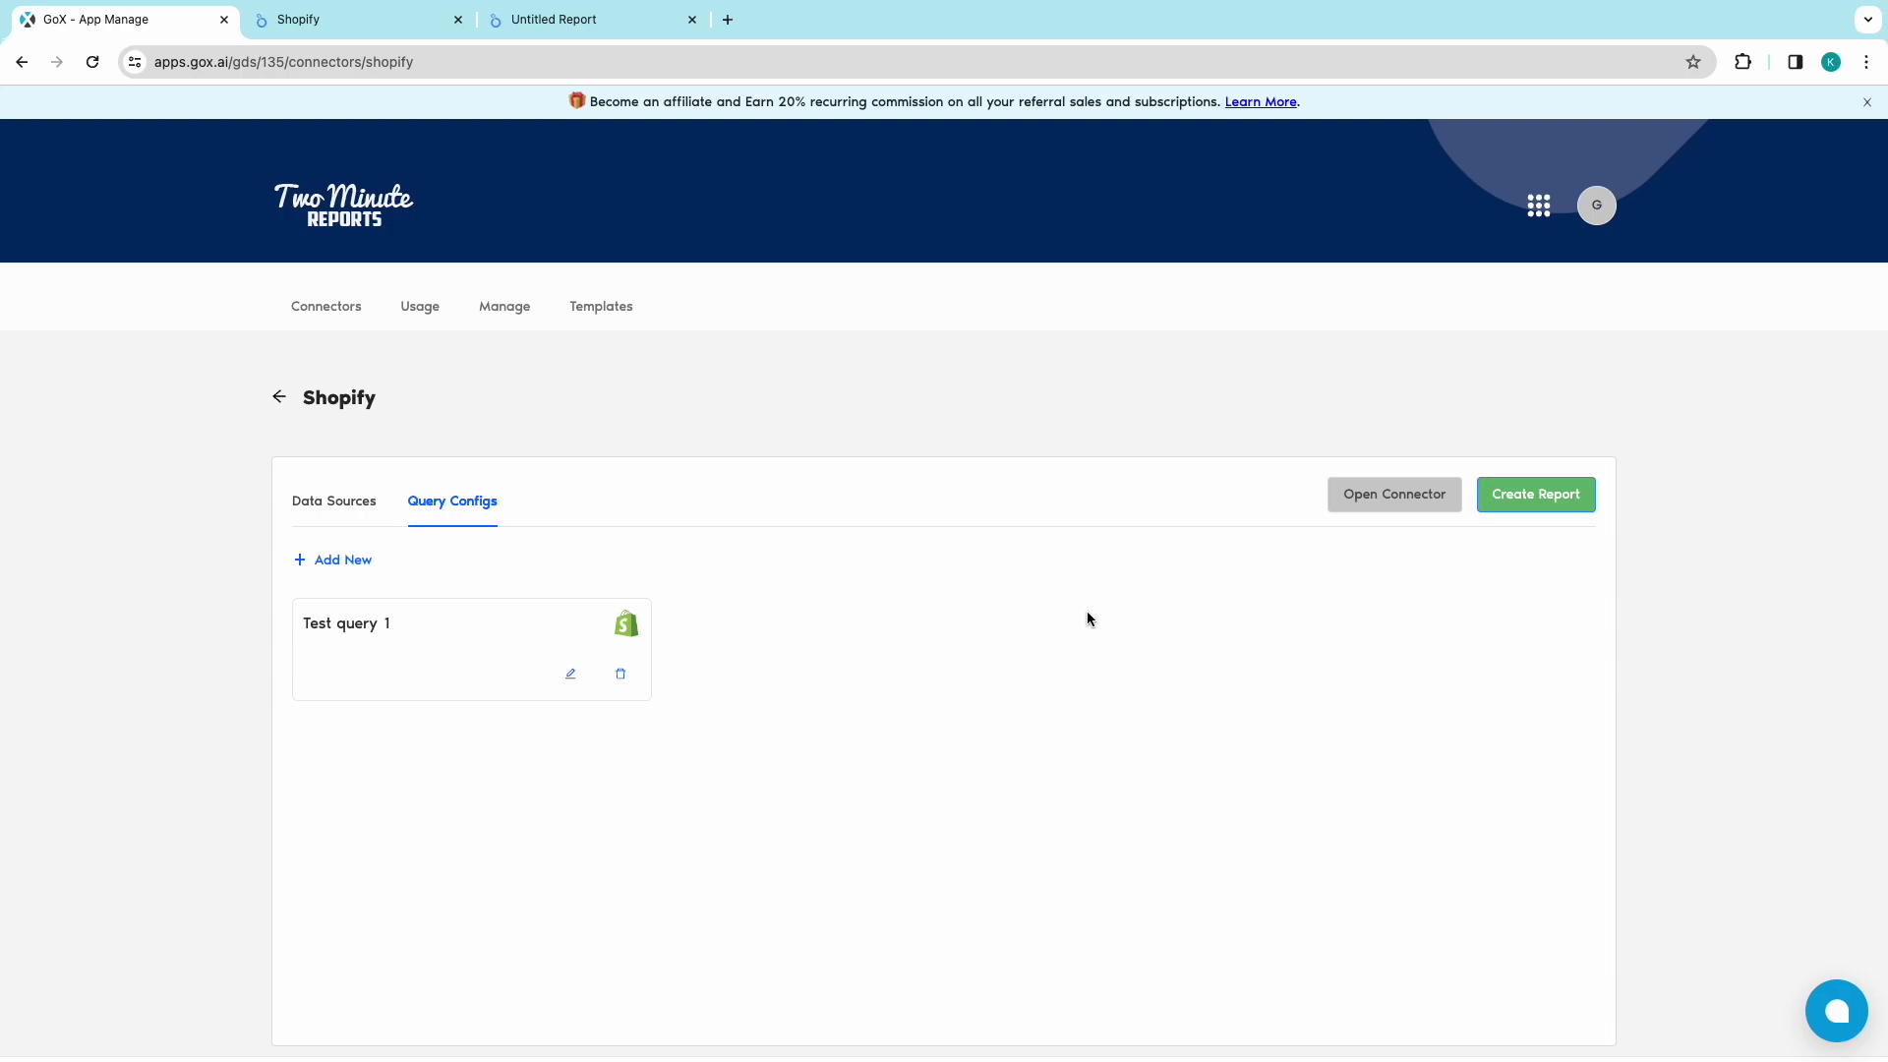
Step: Create a new report with Test query 1 and continue to the template choices
left_click(1539, 502)
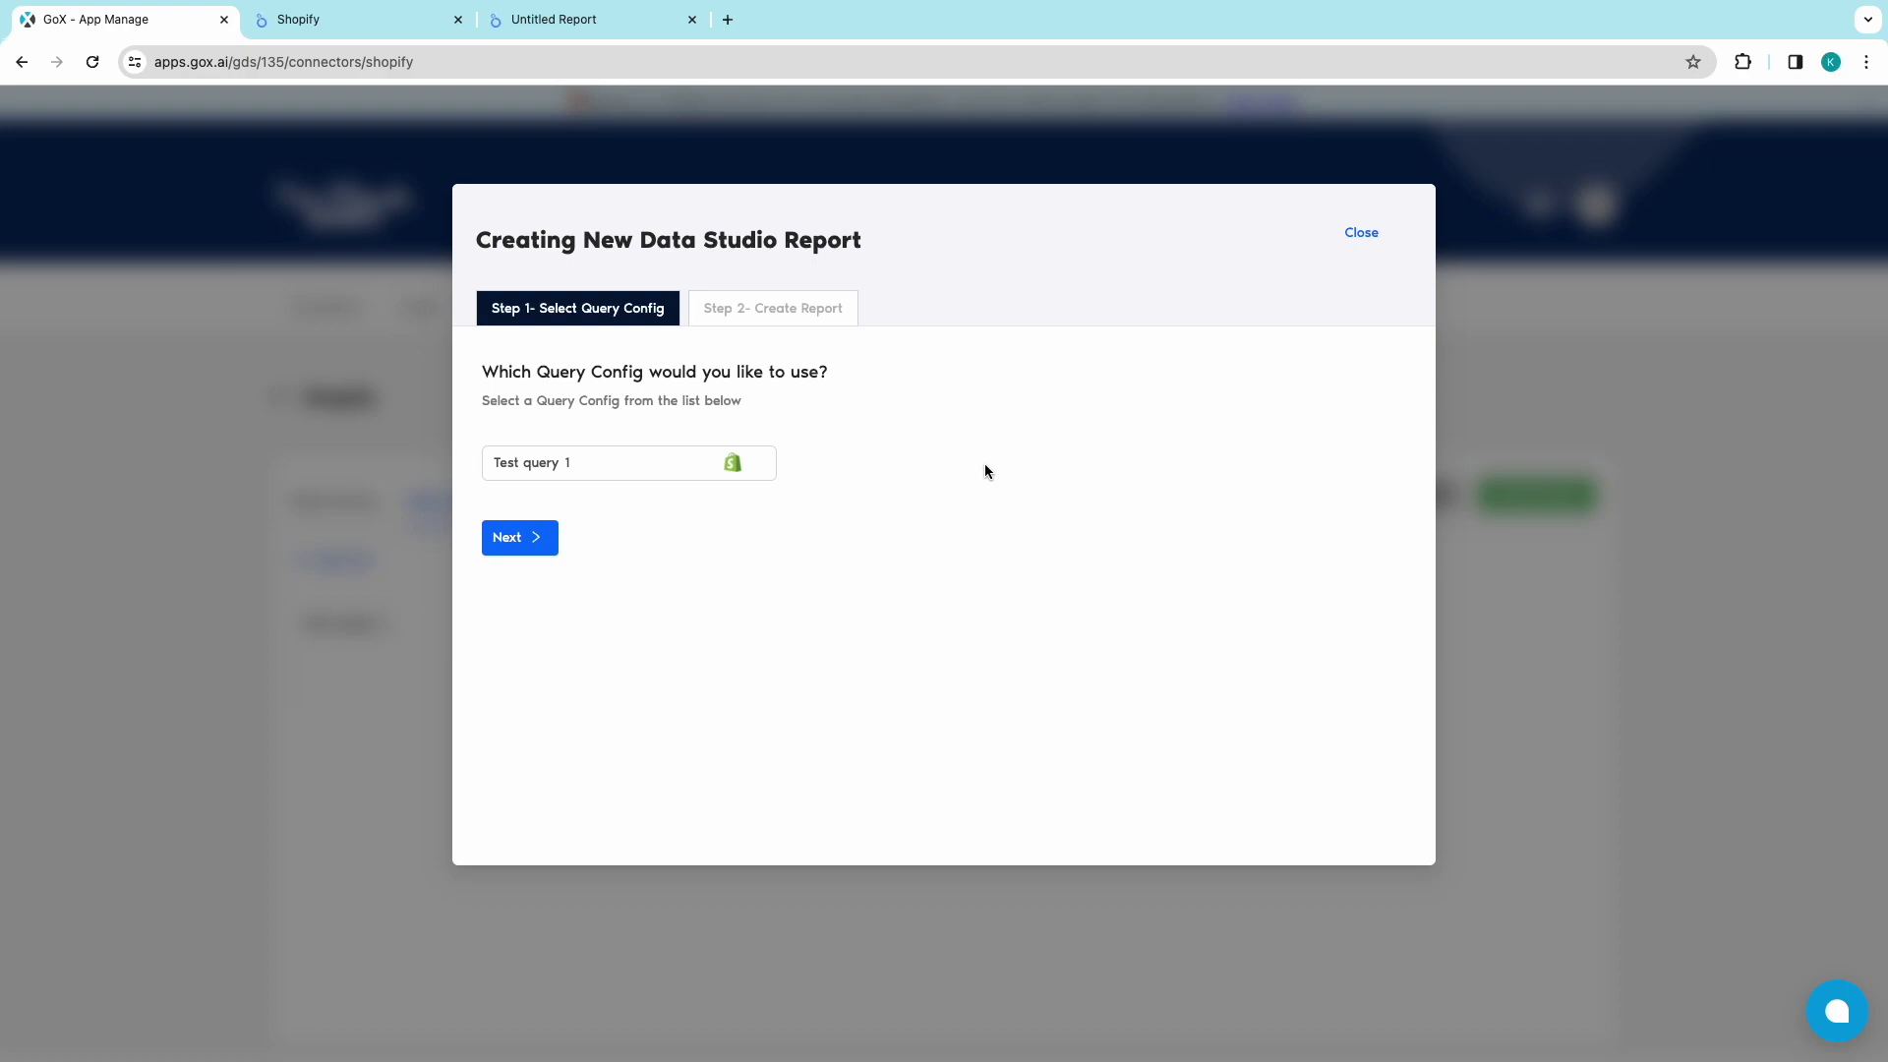
left_click(519, 539)
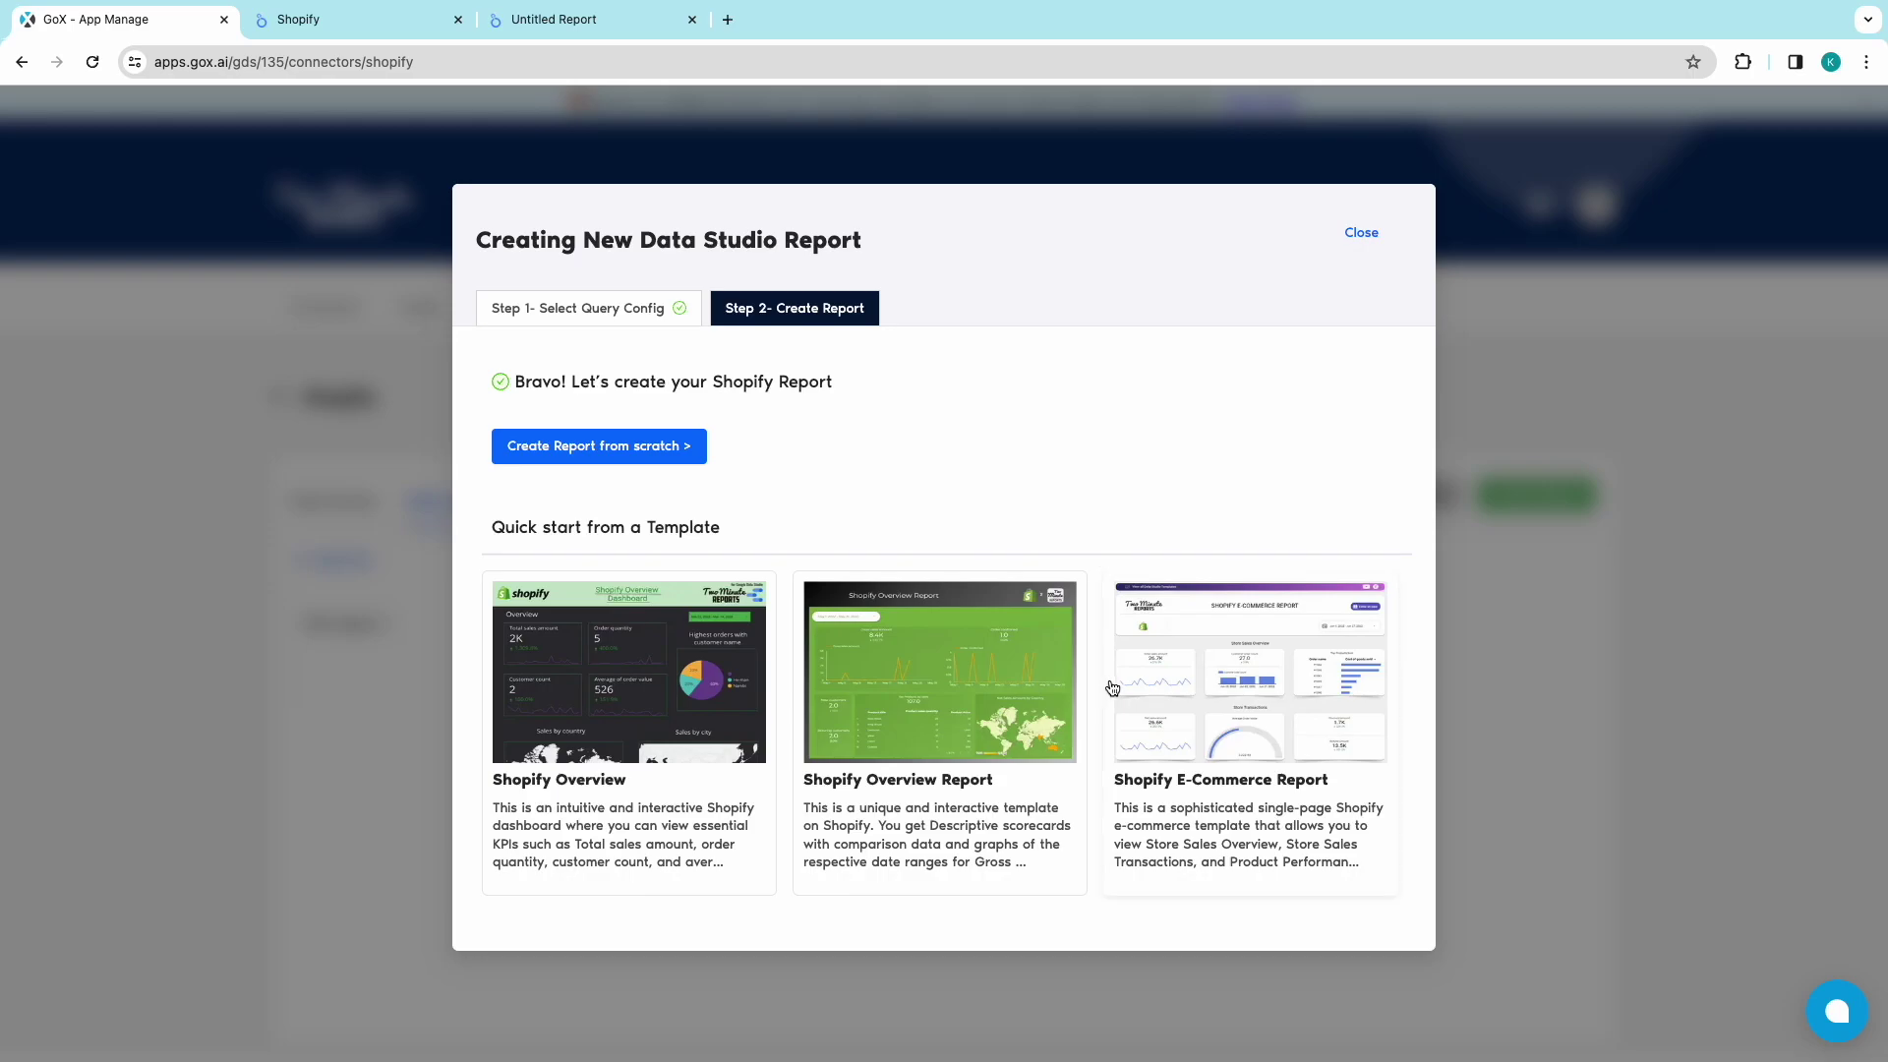
Step: Pick the Shopify E-Commerce Report template, select the team account, and connect the data source
left_click(1159, 700)
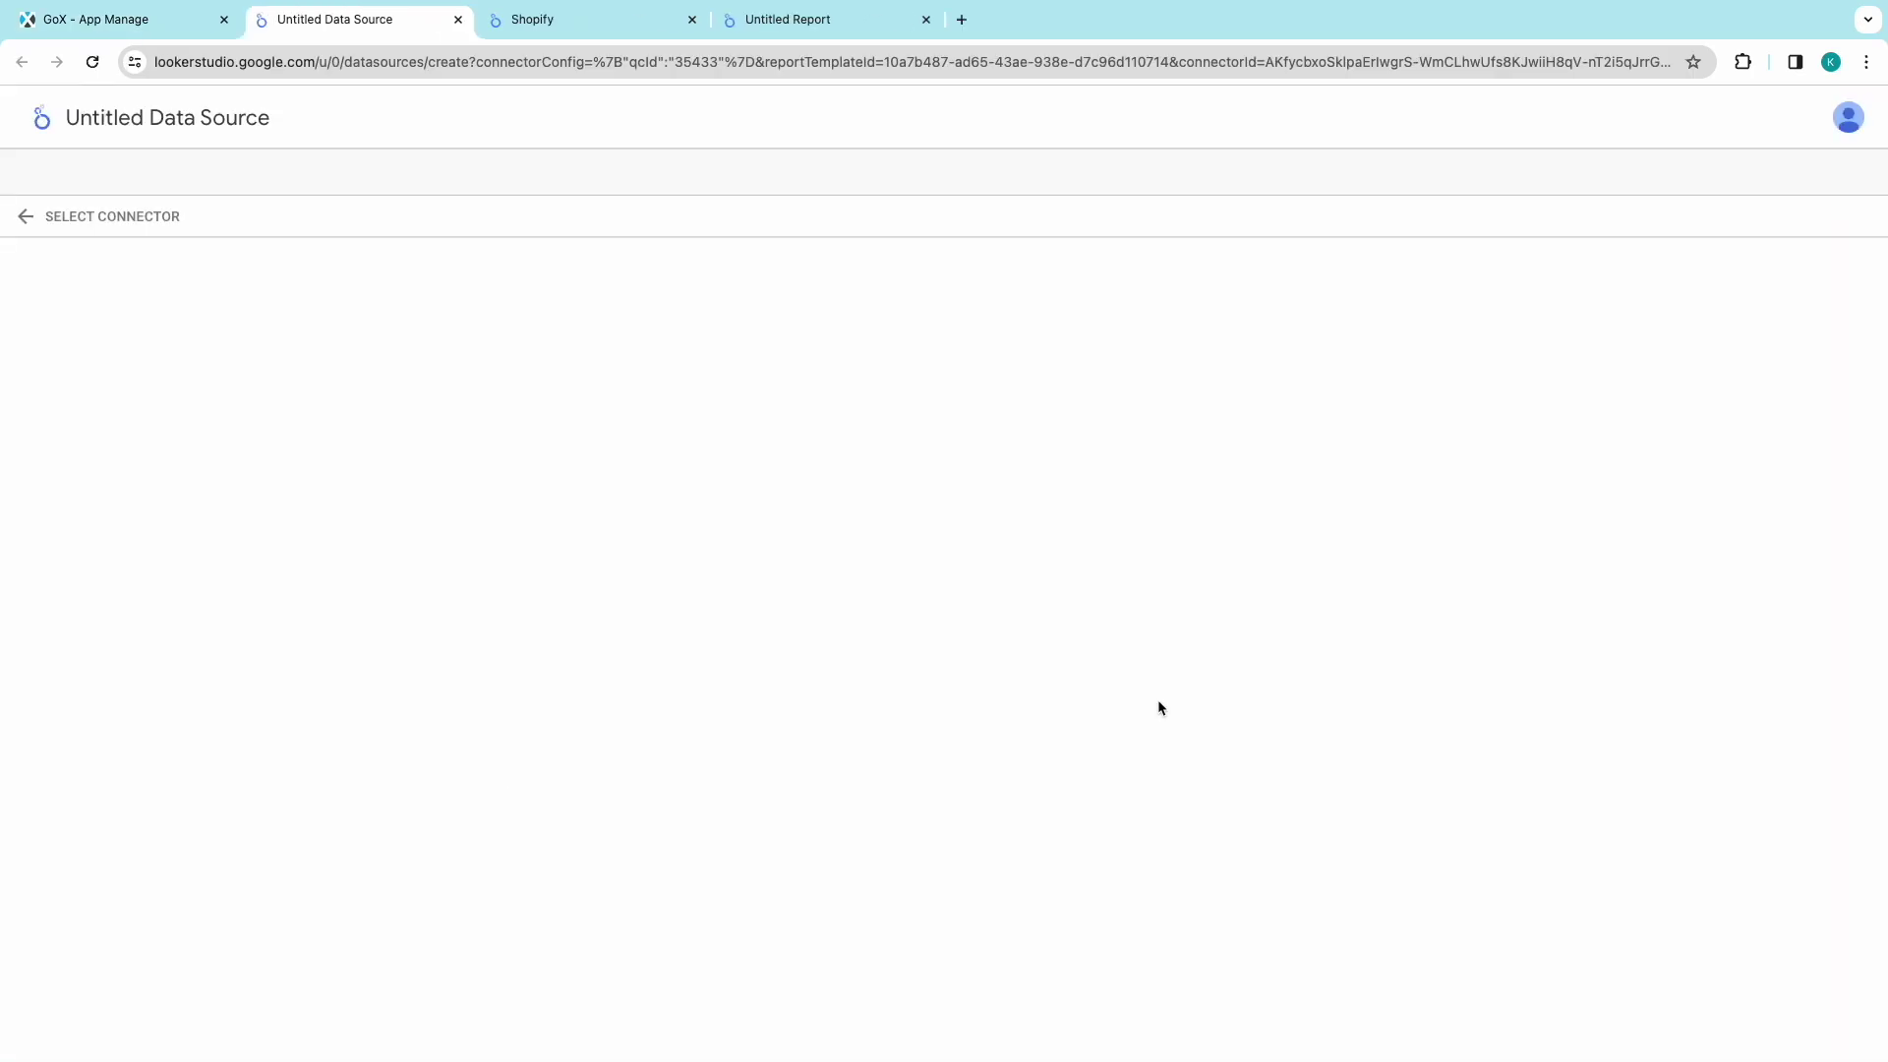
left_click(321, 559)
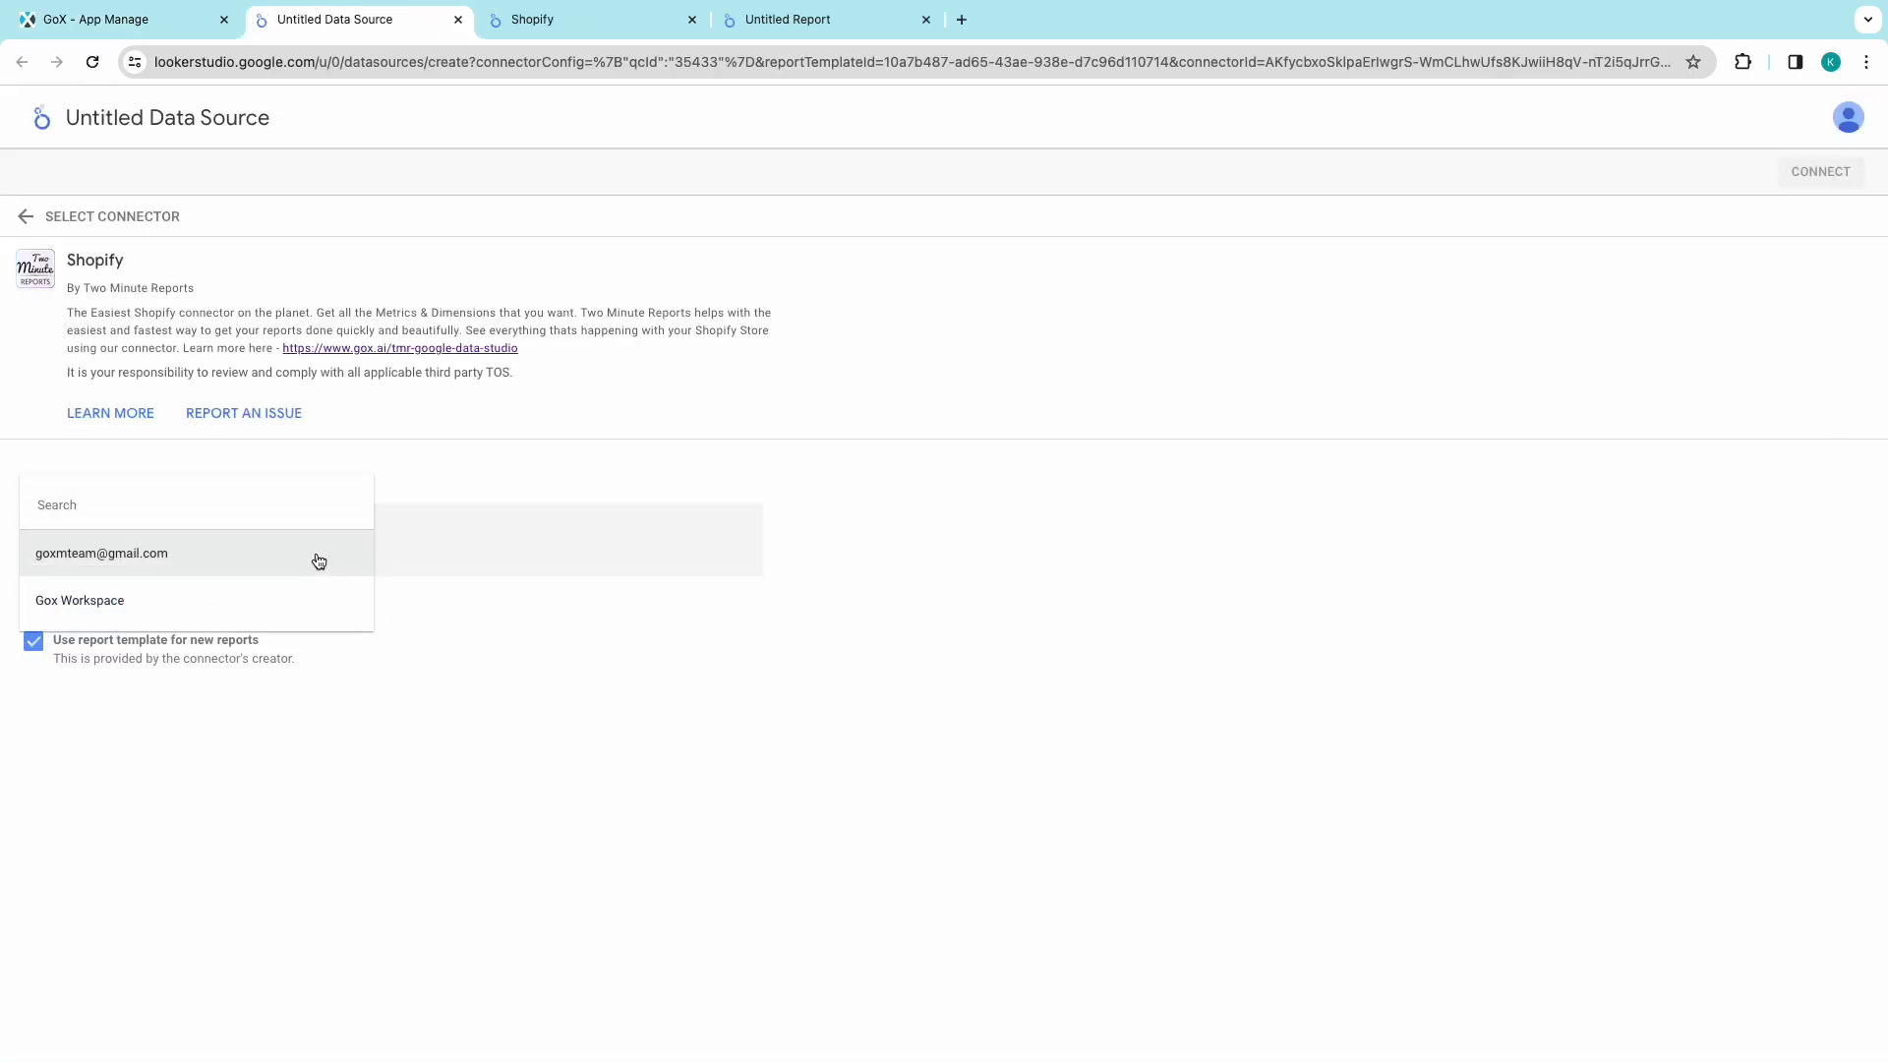
left_click(315, 555)
left_click(106, 601)
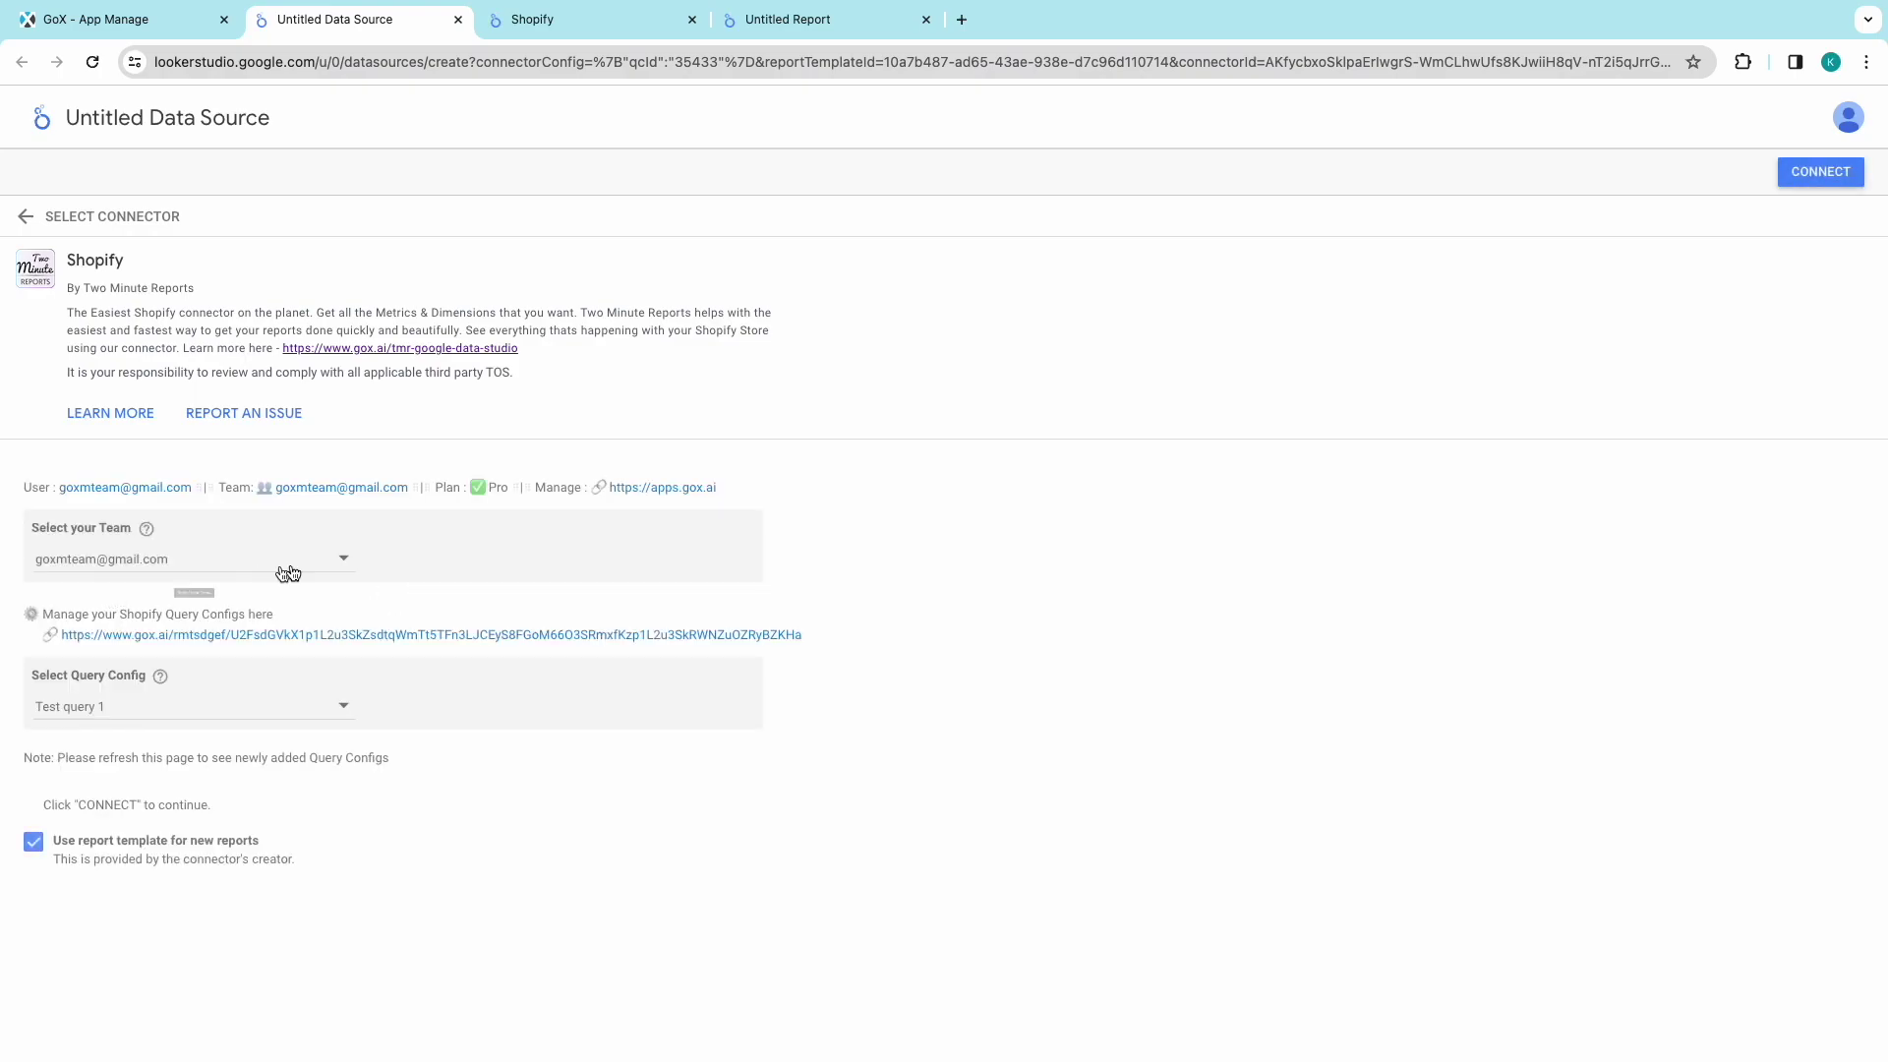
left_click(1834, 184)
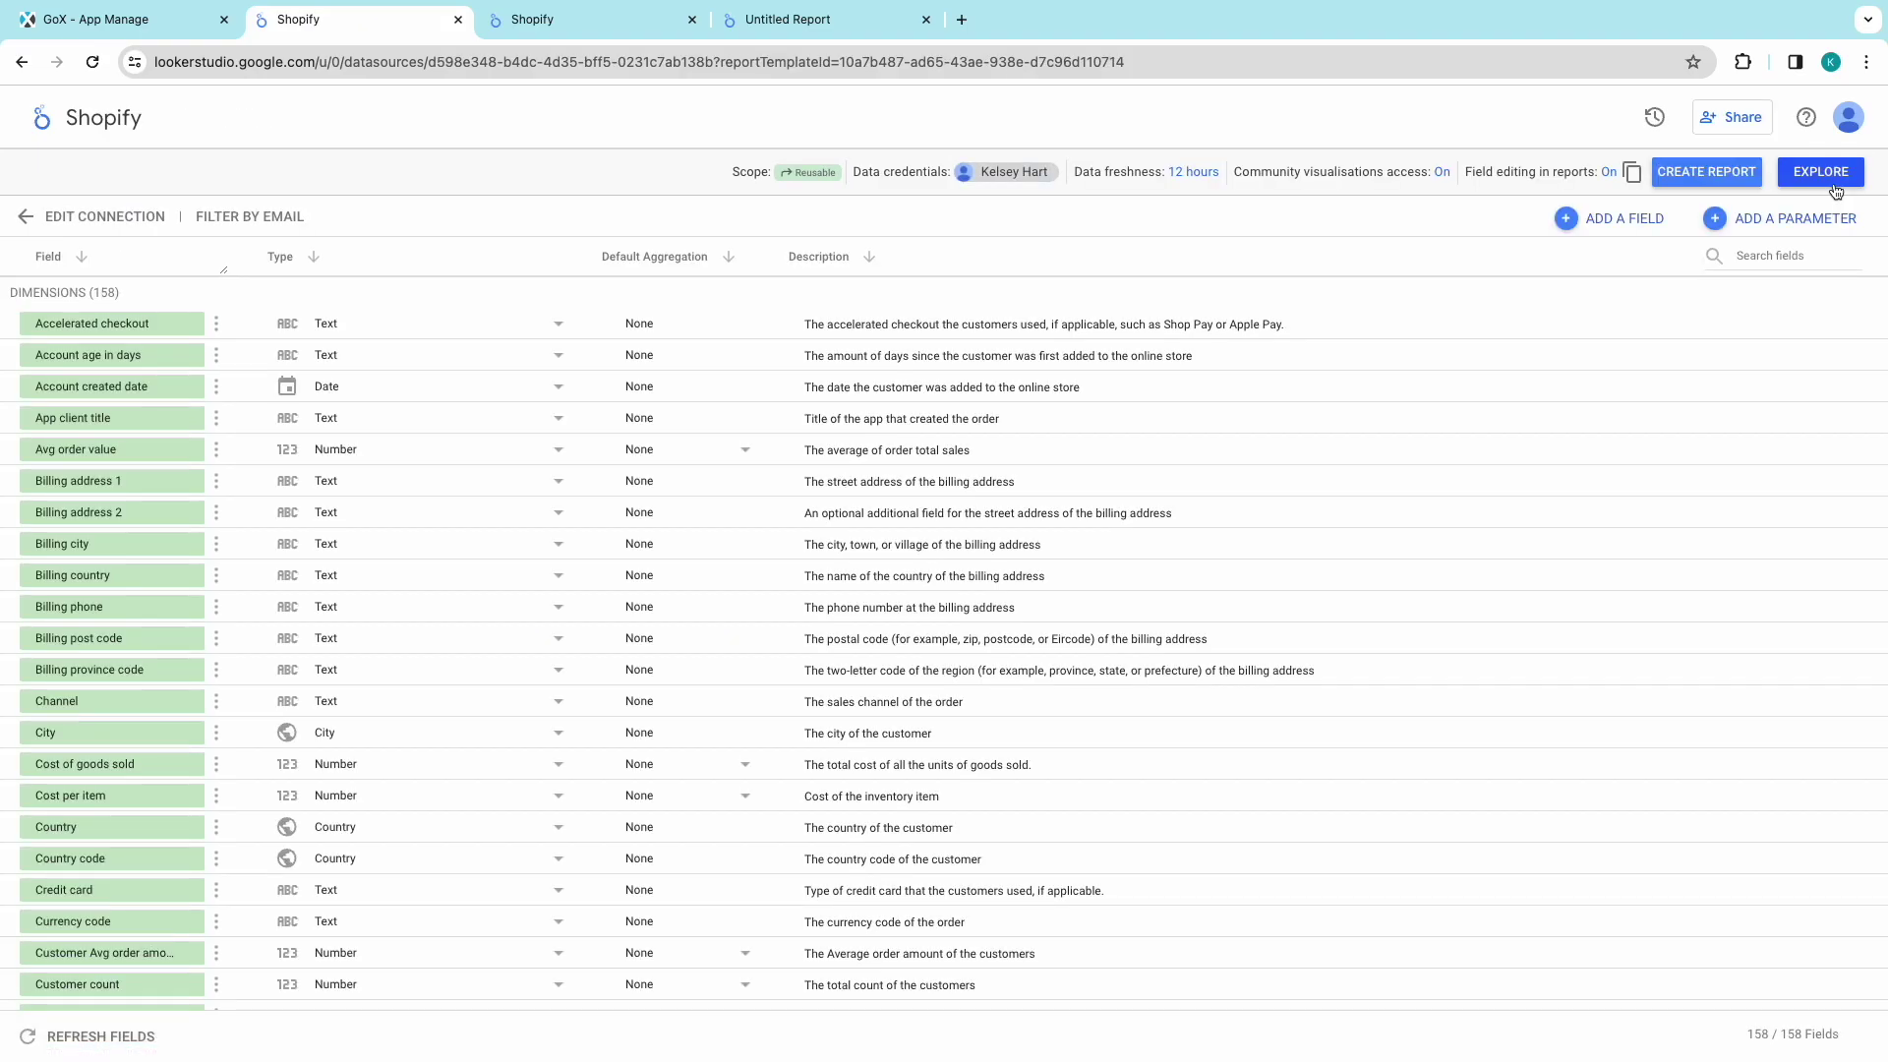
Step: Create a copy of the TMR Shopify E-Commerce Report from the connected data source
left_click(1737, 185)
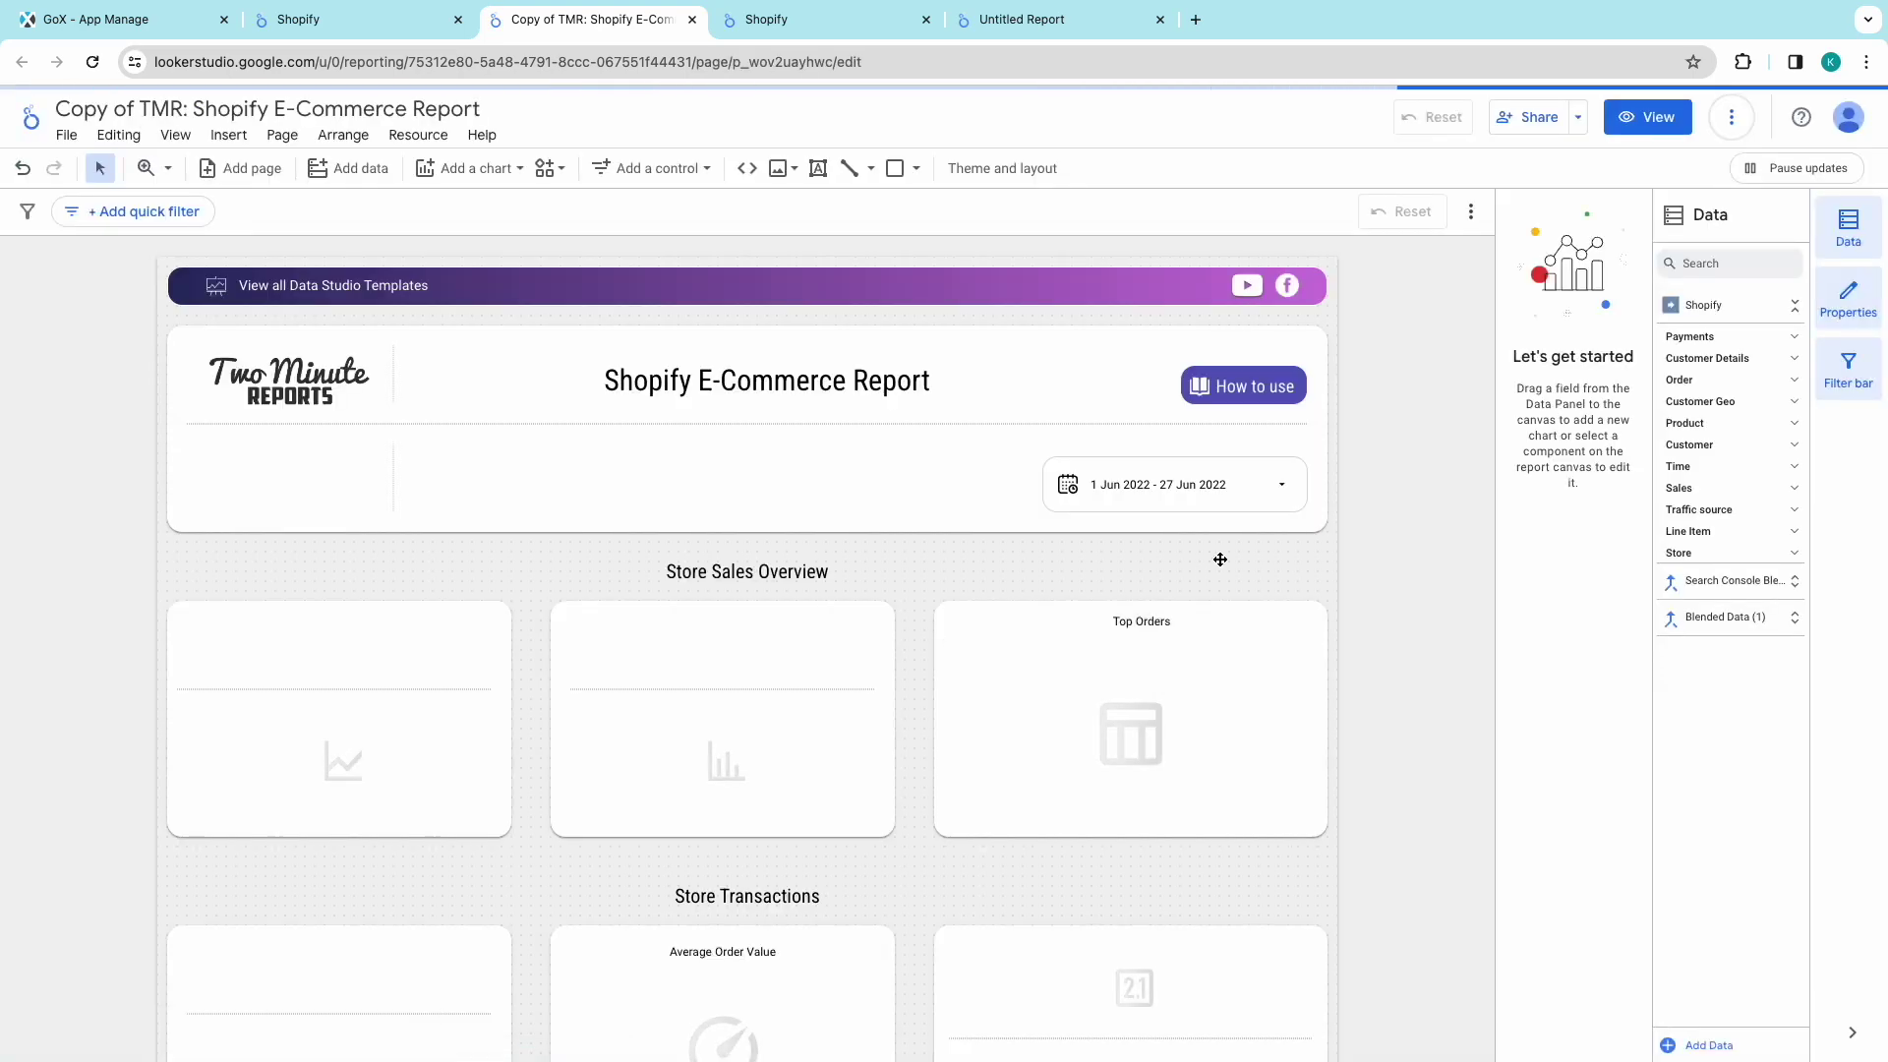
Step: Apply a report date range of 1 January 2021 to 1 February 2022
left_click(1281, 498)
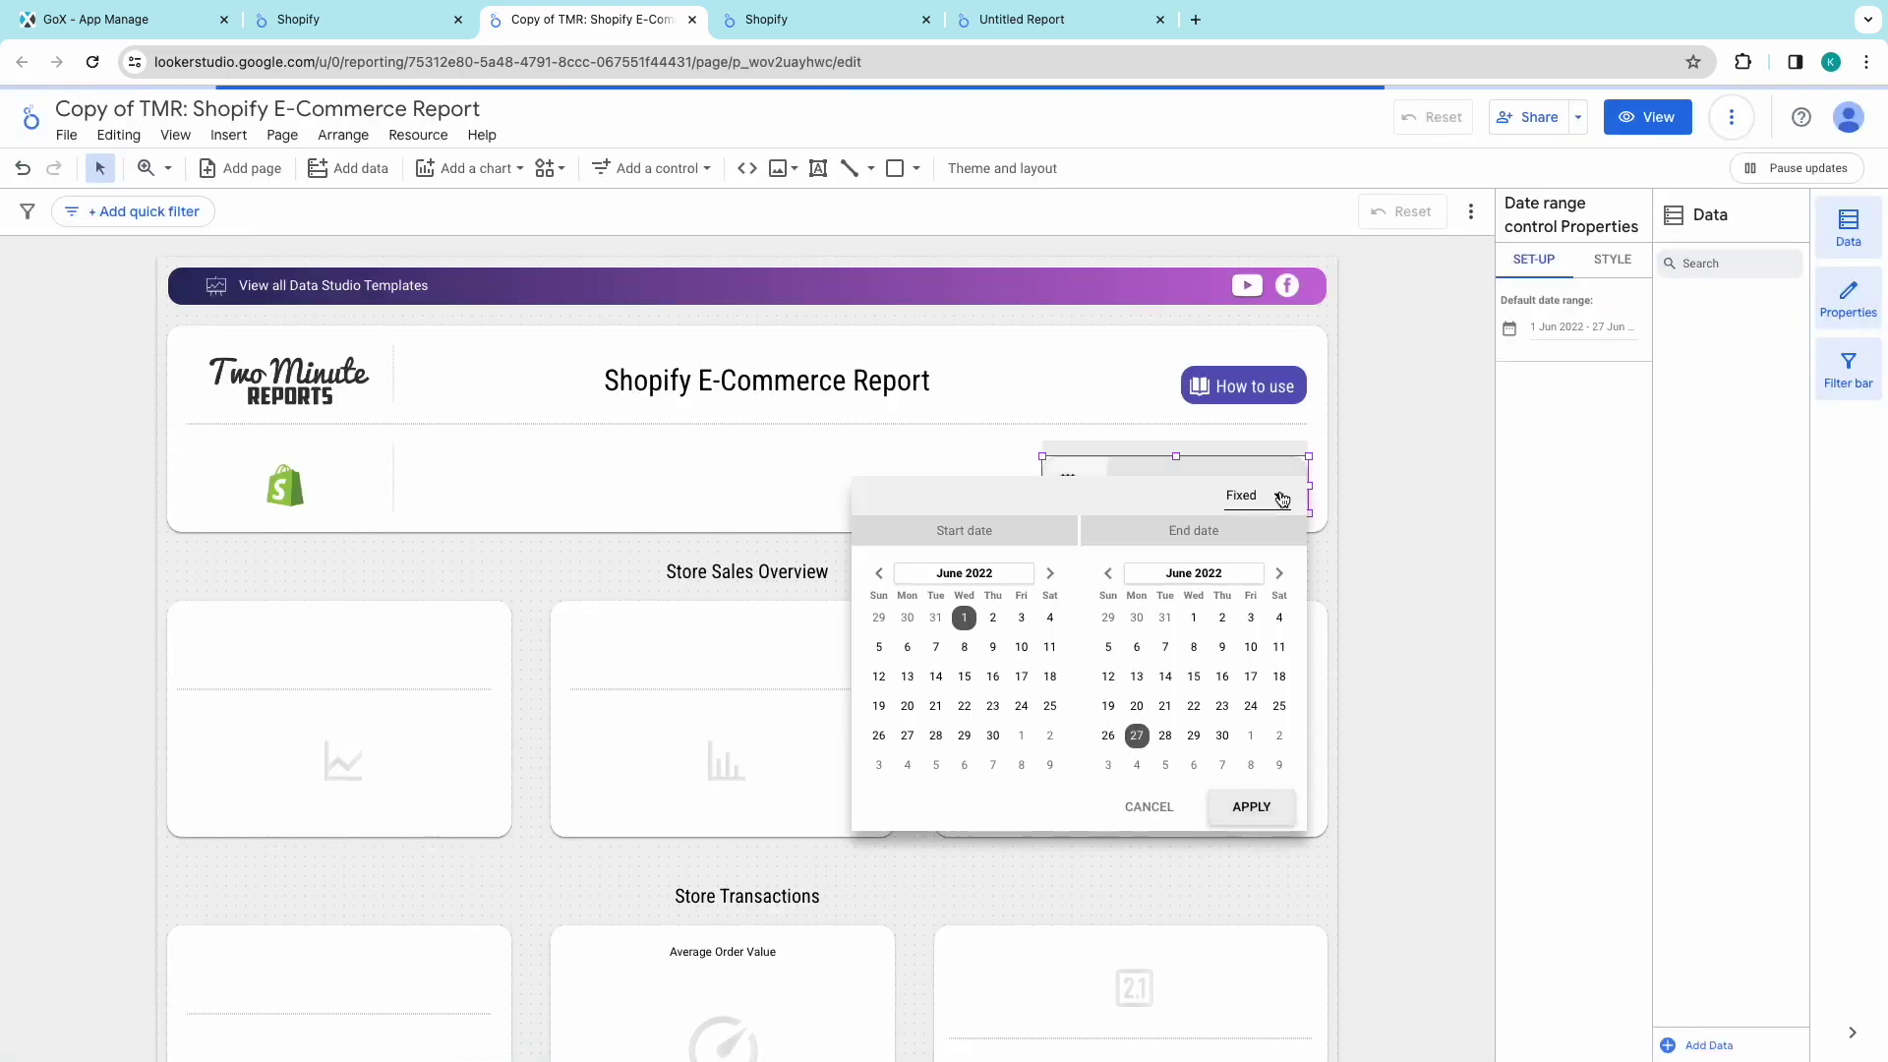
left_click(958, 573)
left_click(888, 573)
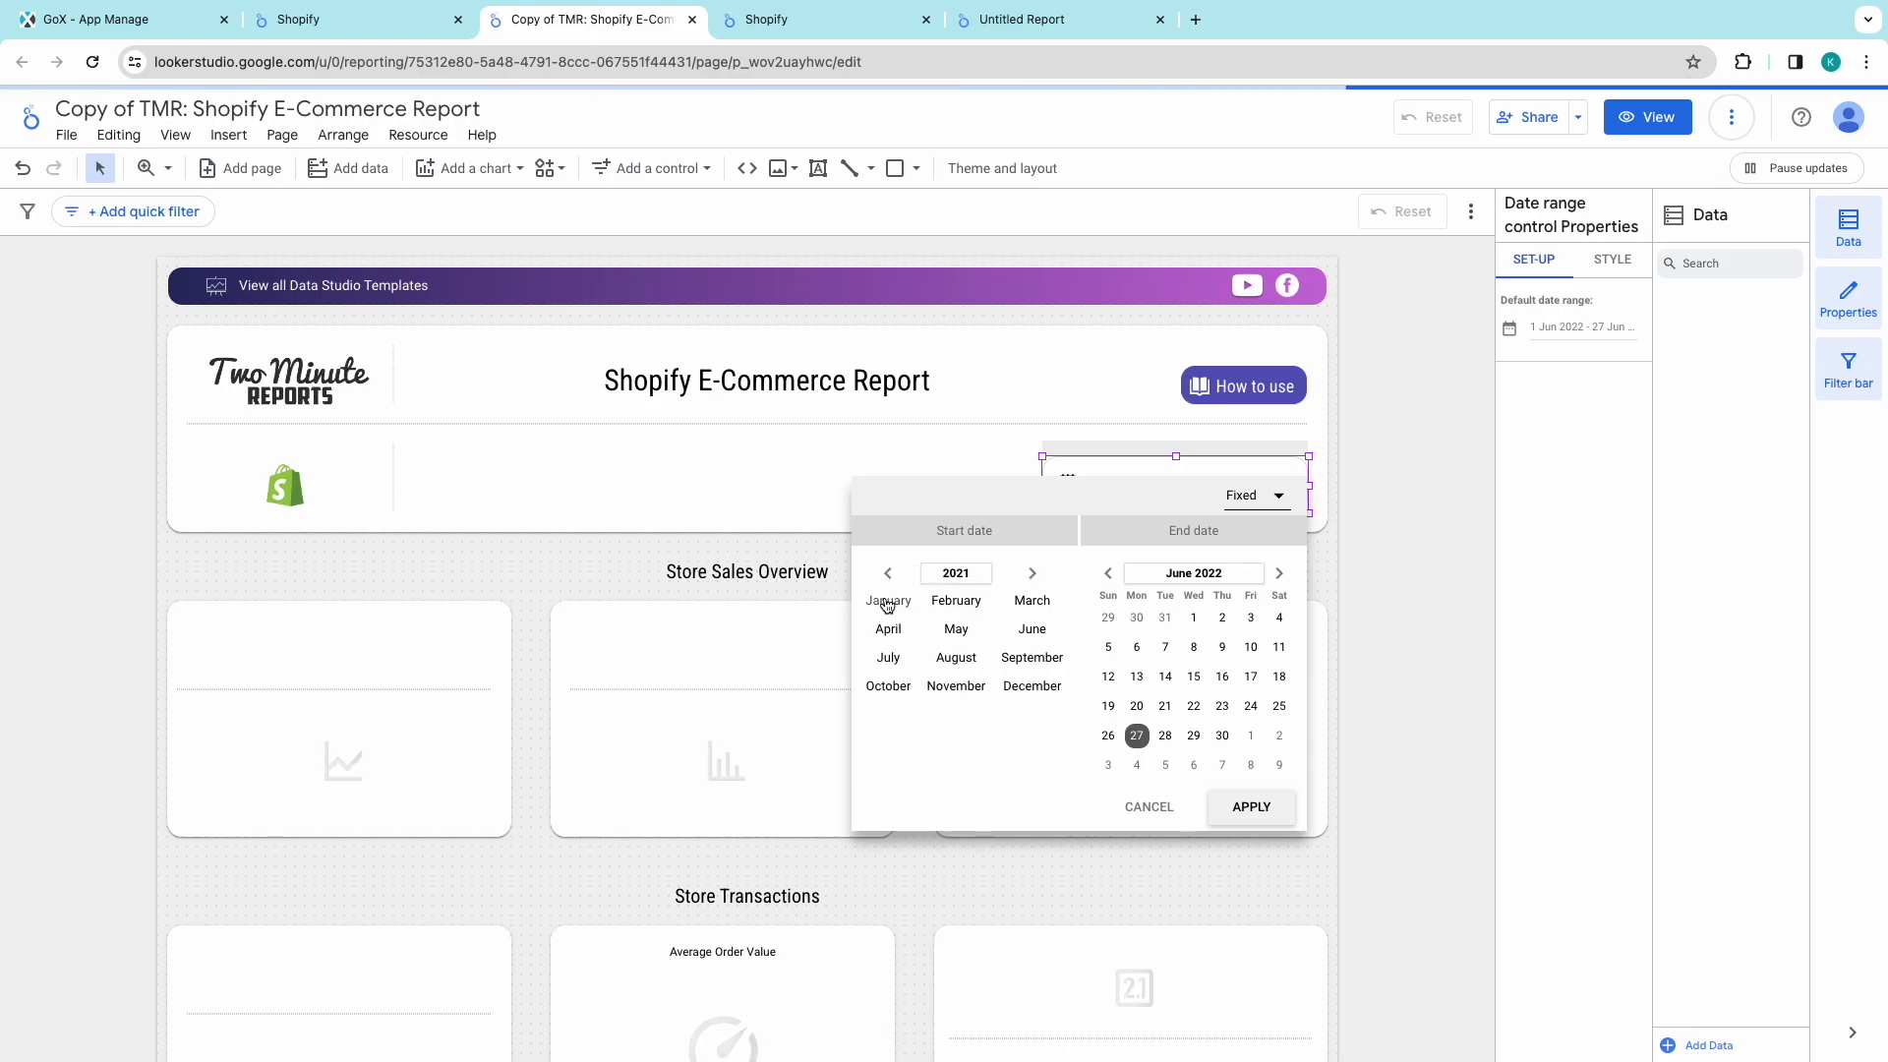
left_click(888, 599)
left_click(1140, 578)
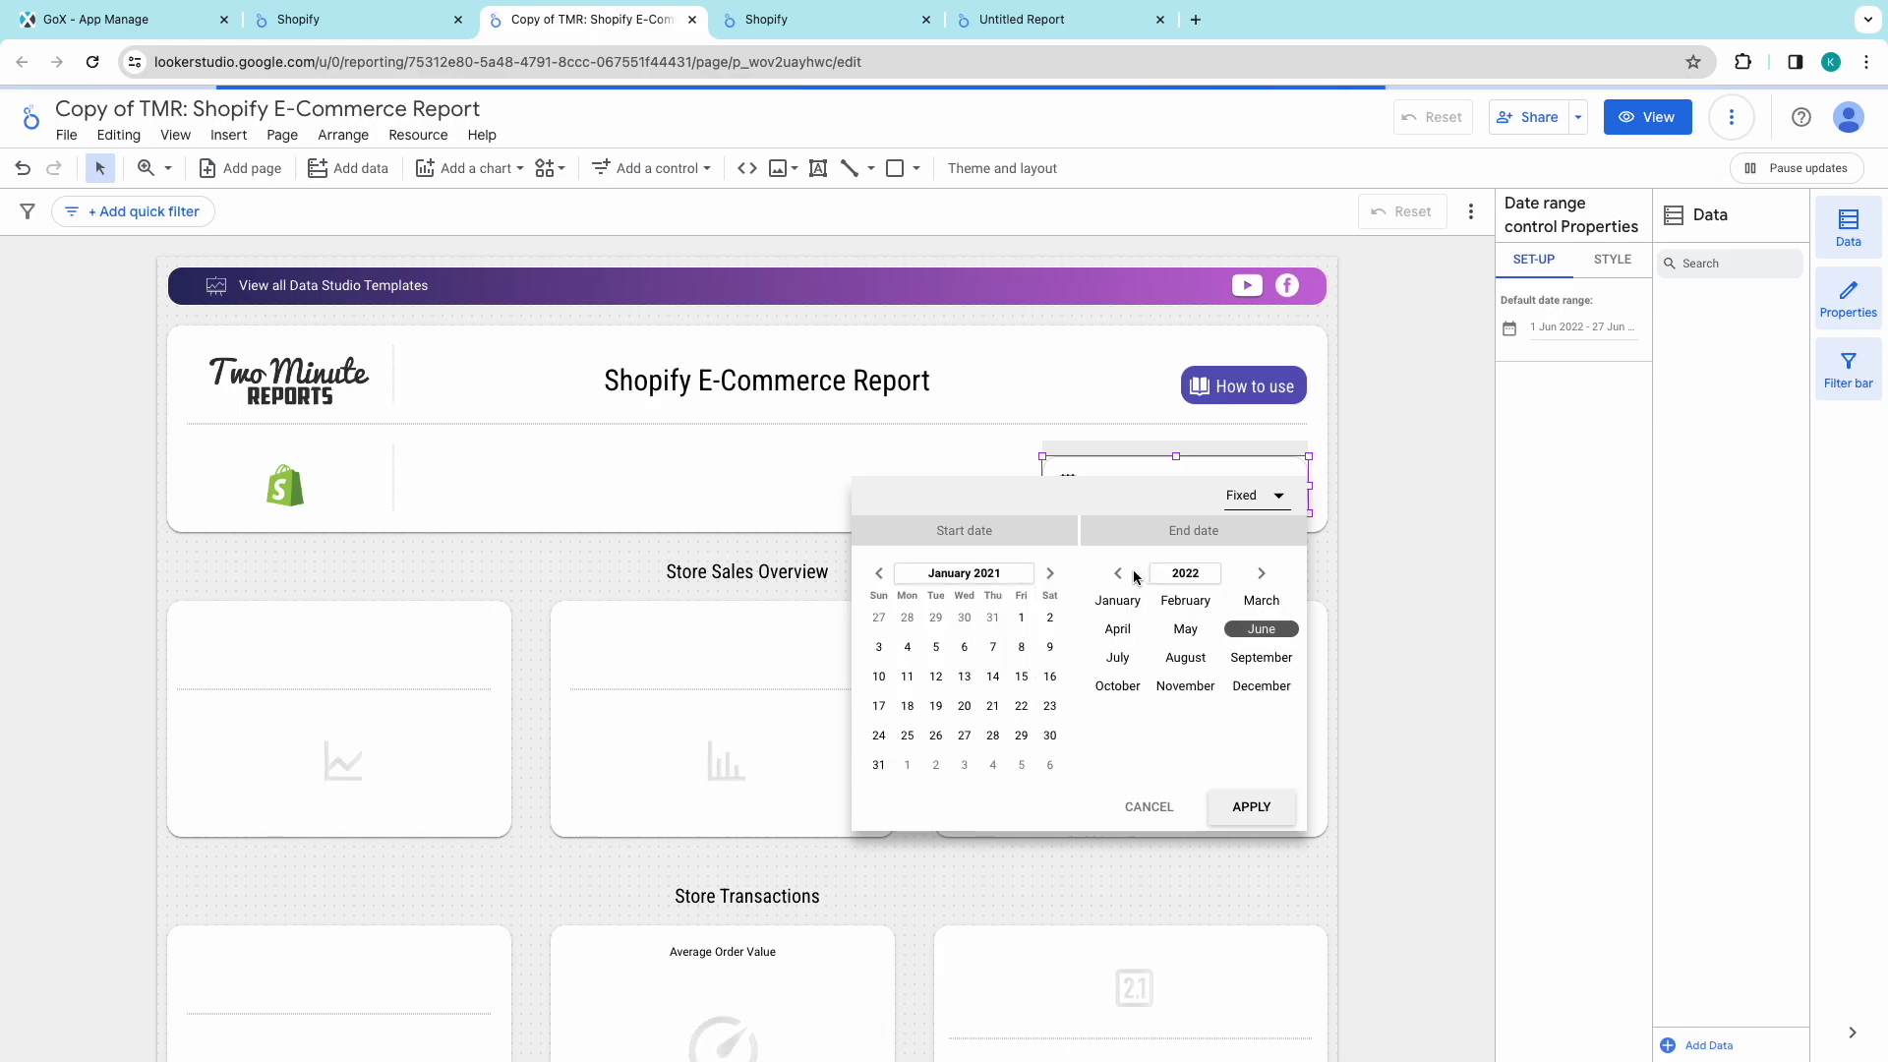
left_click(1180, 601)
left_click(1162, 617)
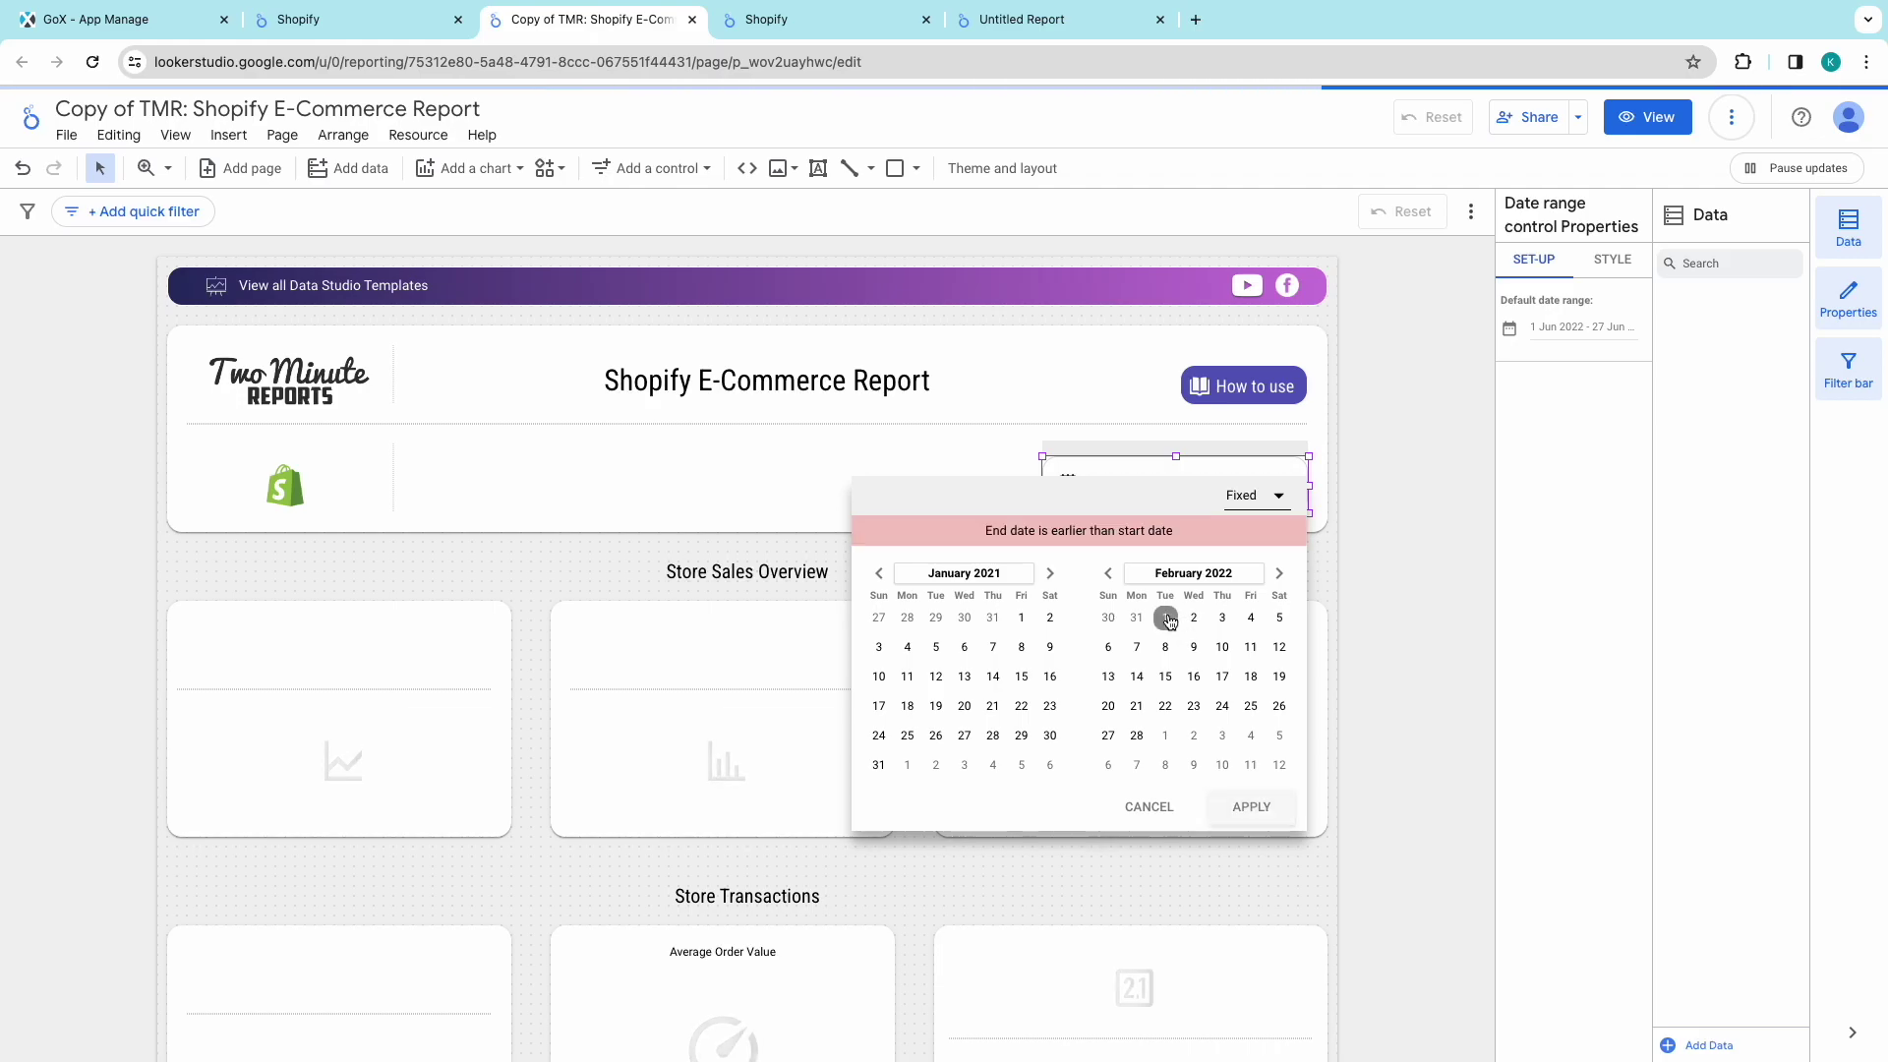
left_click(1021, 618)
left_click(1241, 805)
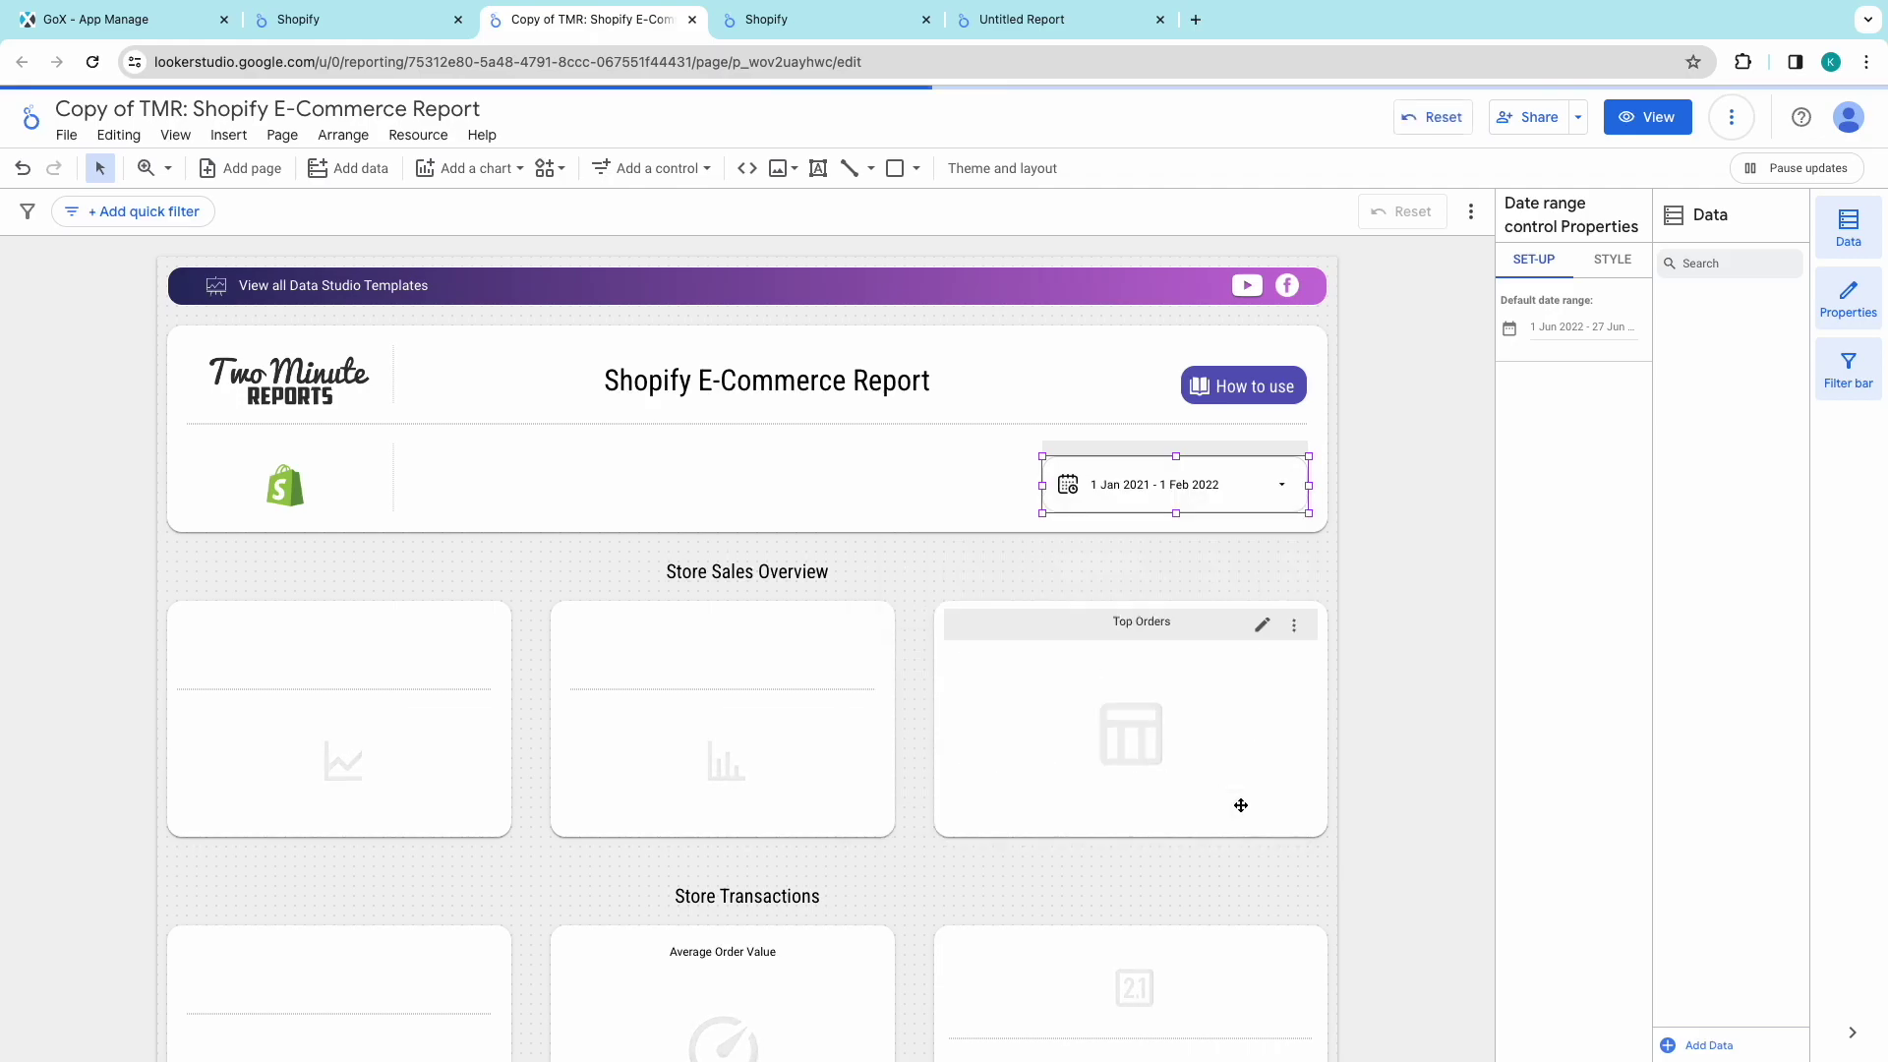
left_click(1405, 783)
Step: Replace the Top Orders table's Order name dimension with Date
scroll(1152, 836, "down", 15)
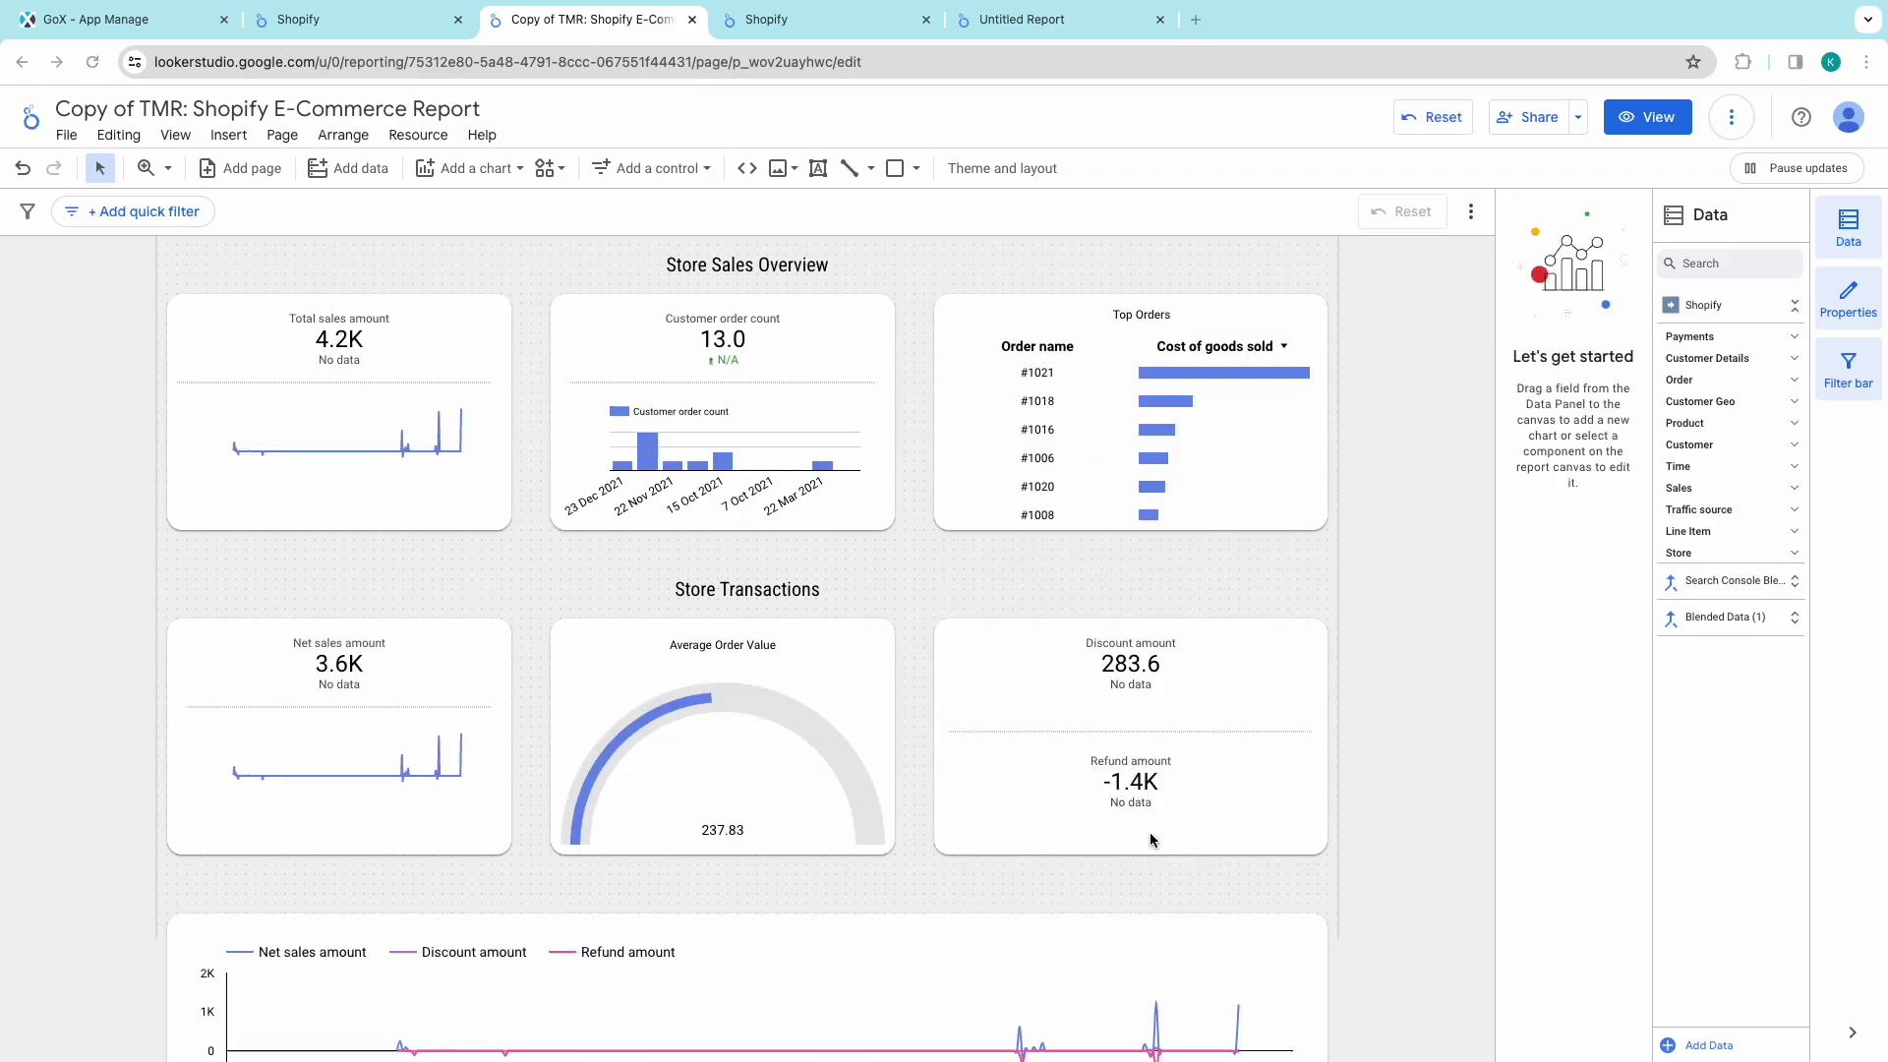
scroll(1147, 611, "up", 15)
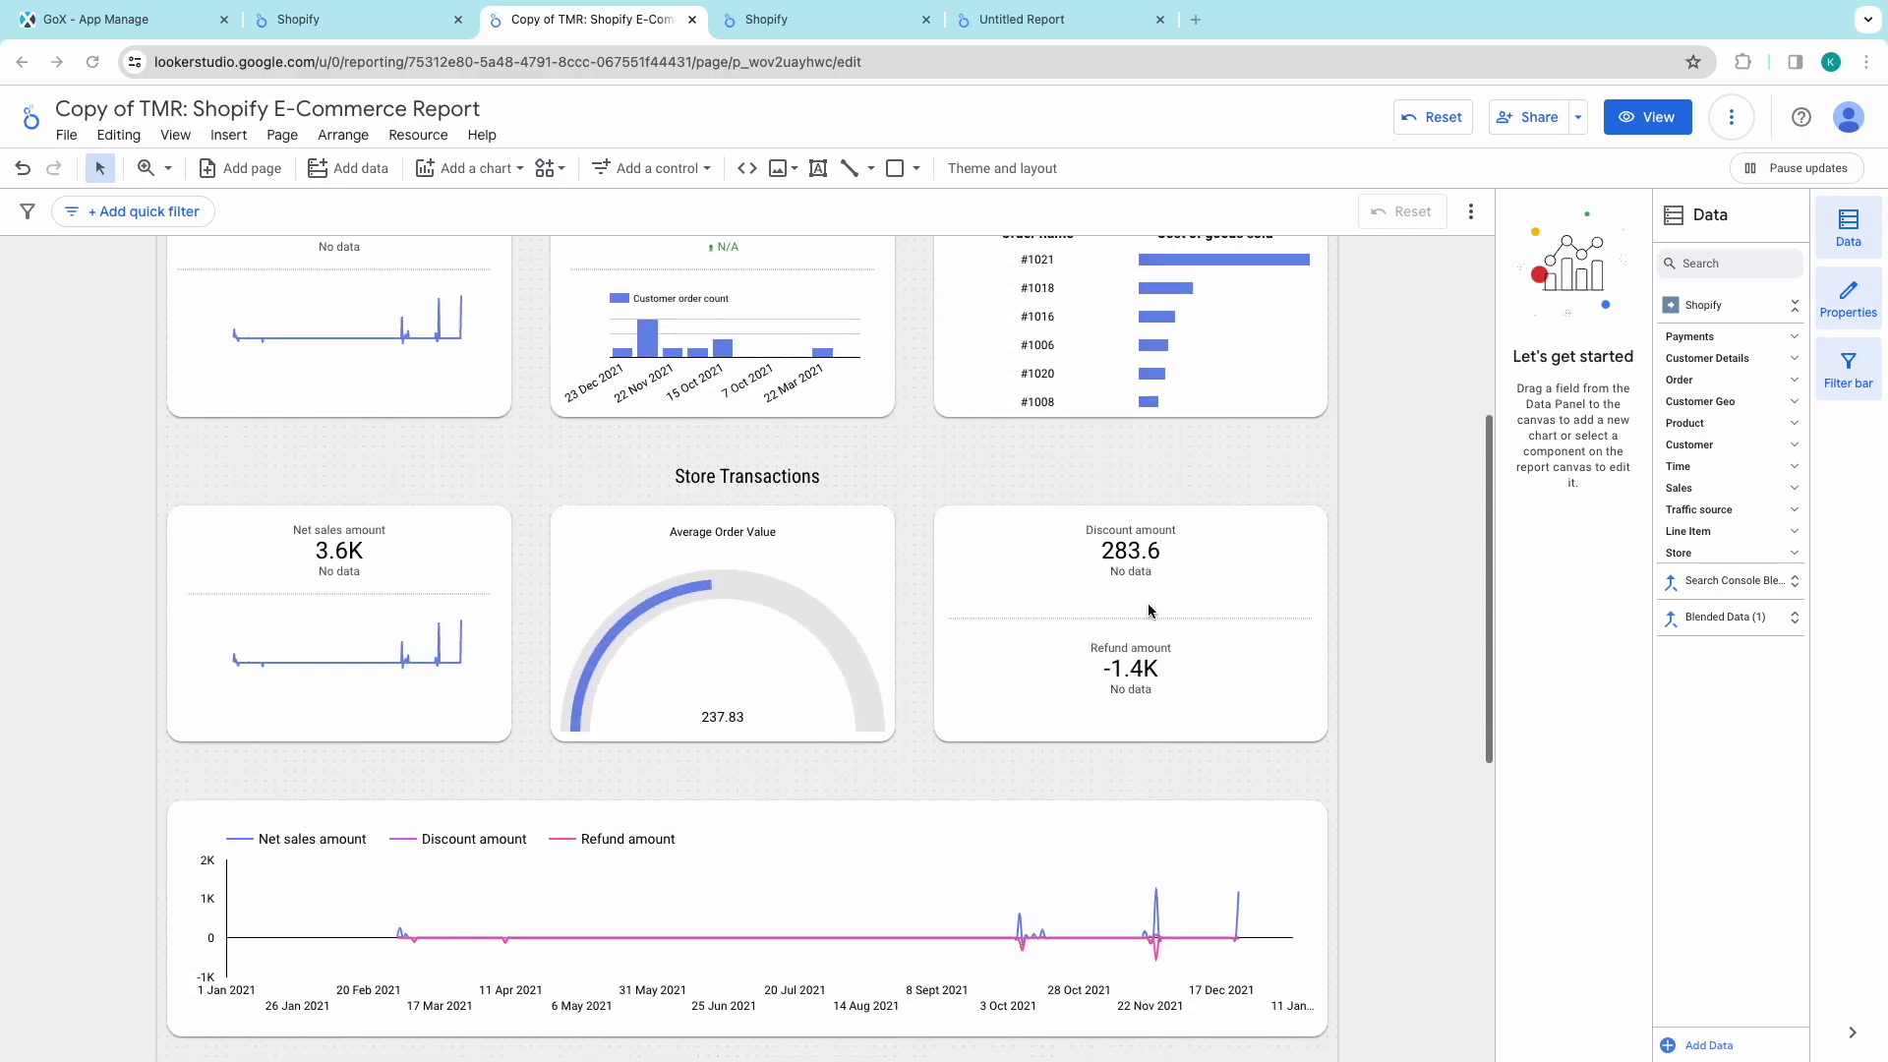
double_click(1095, 656)
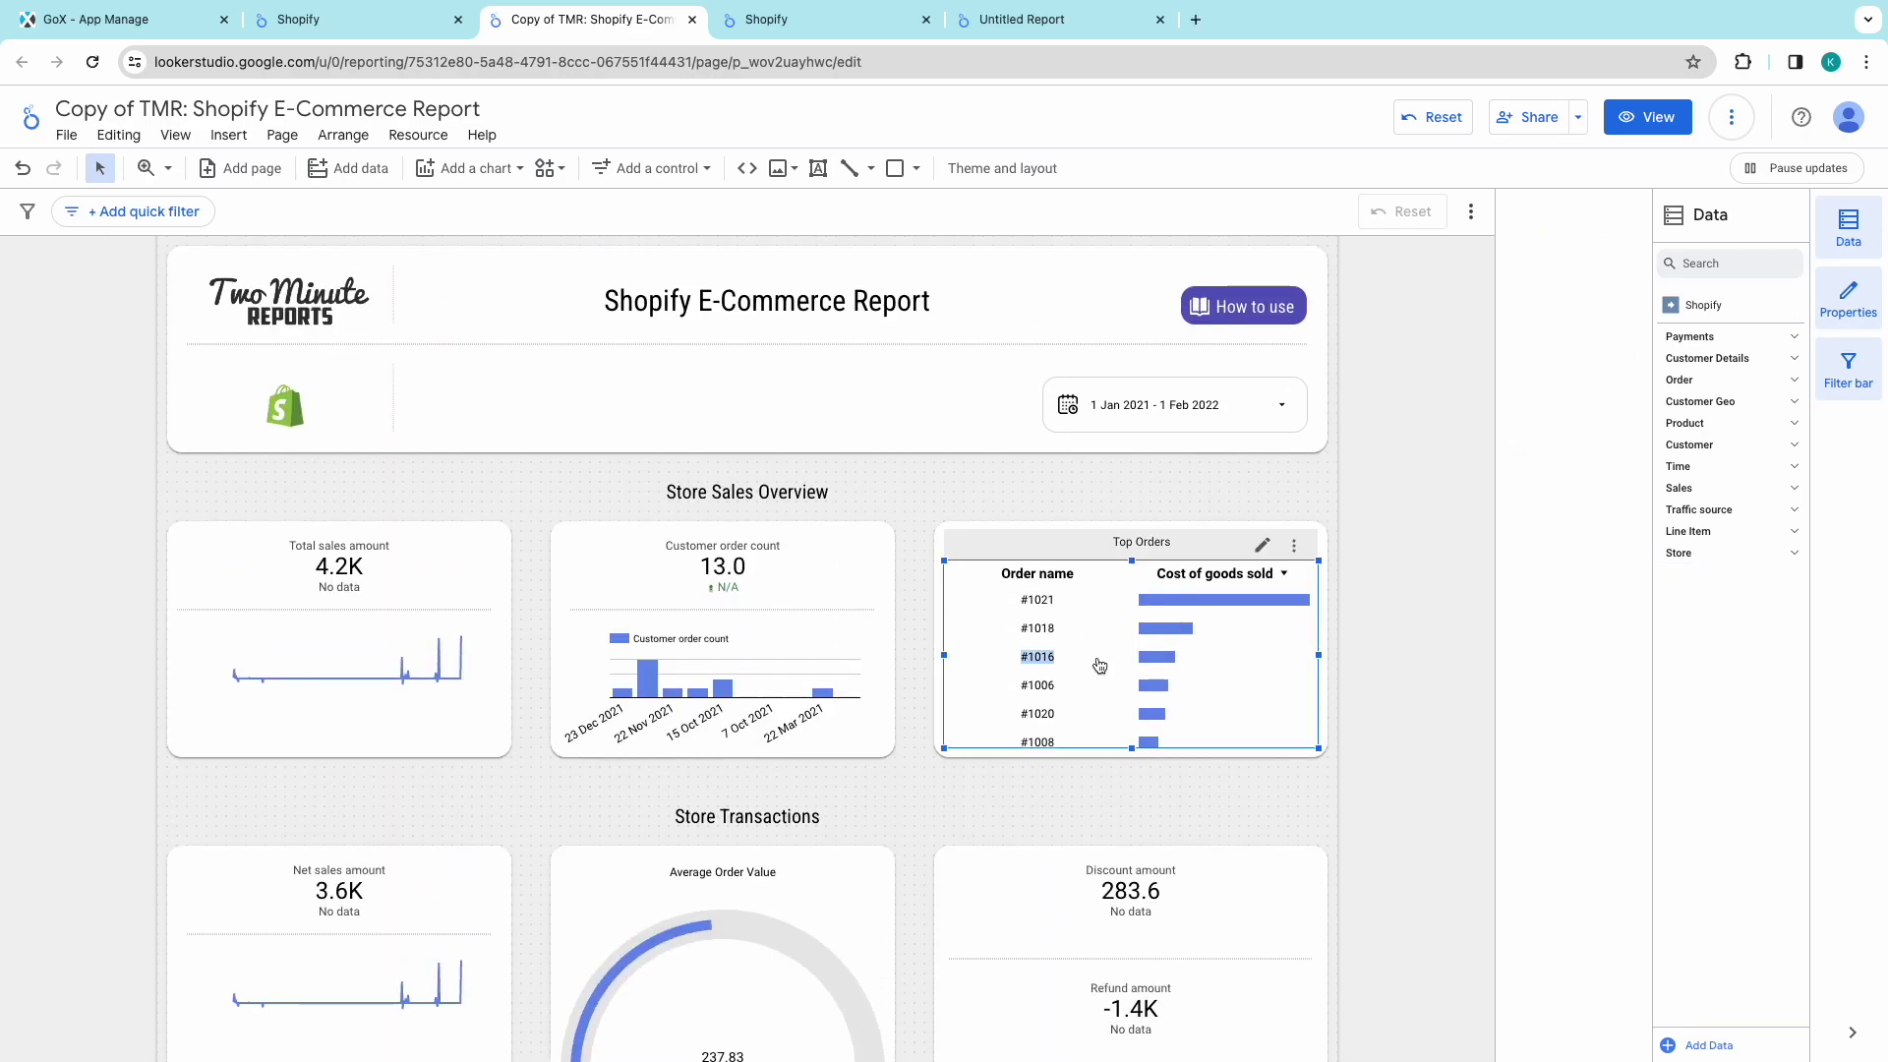
scroll(1570, 702, "down", 2)
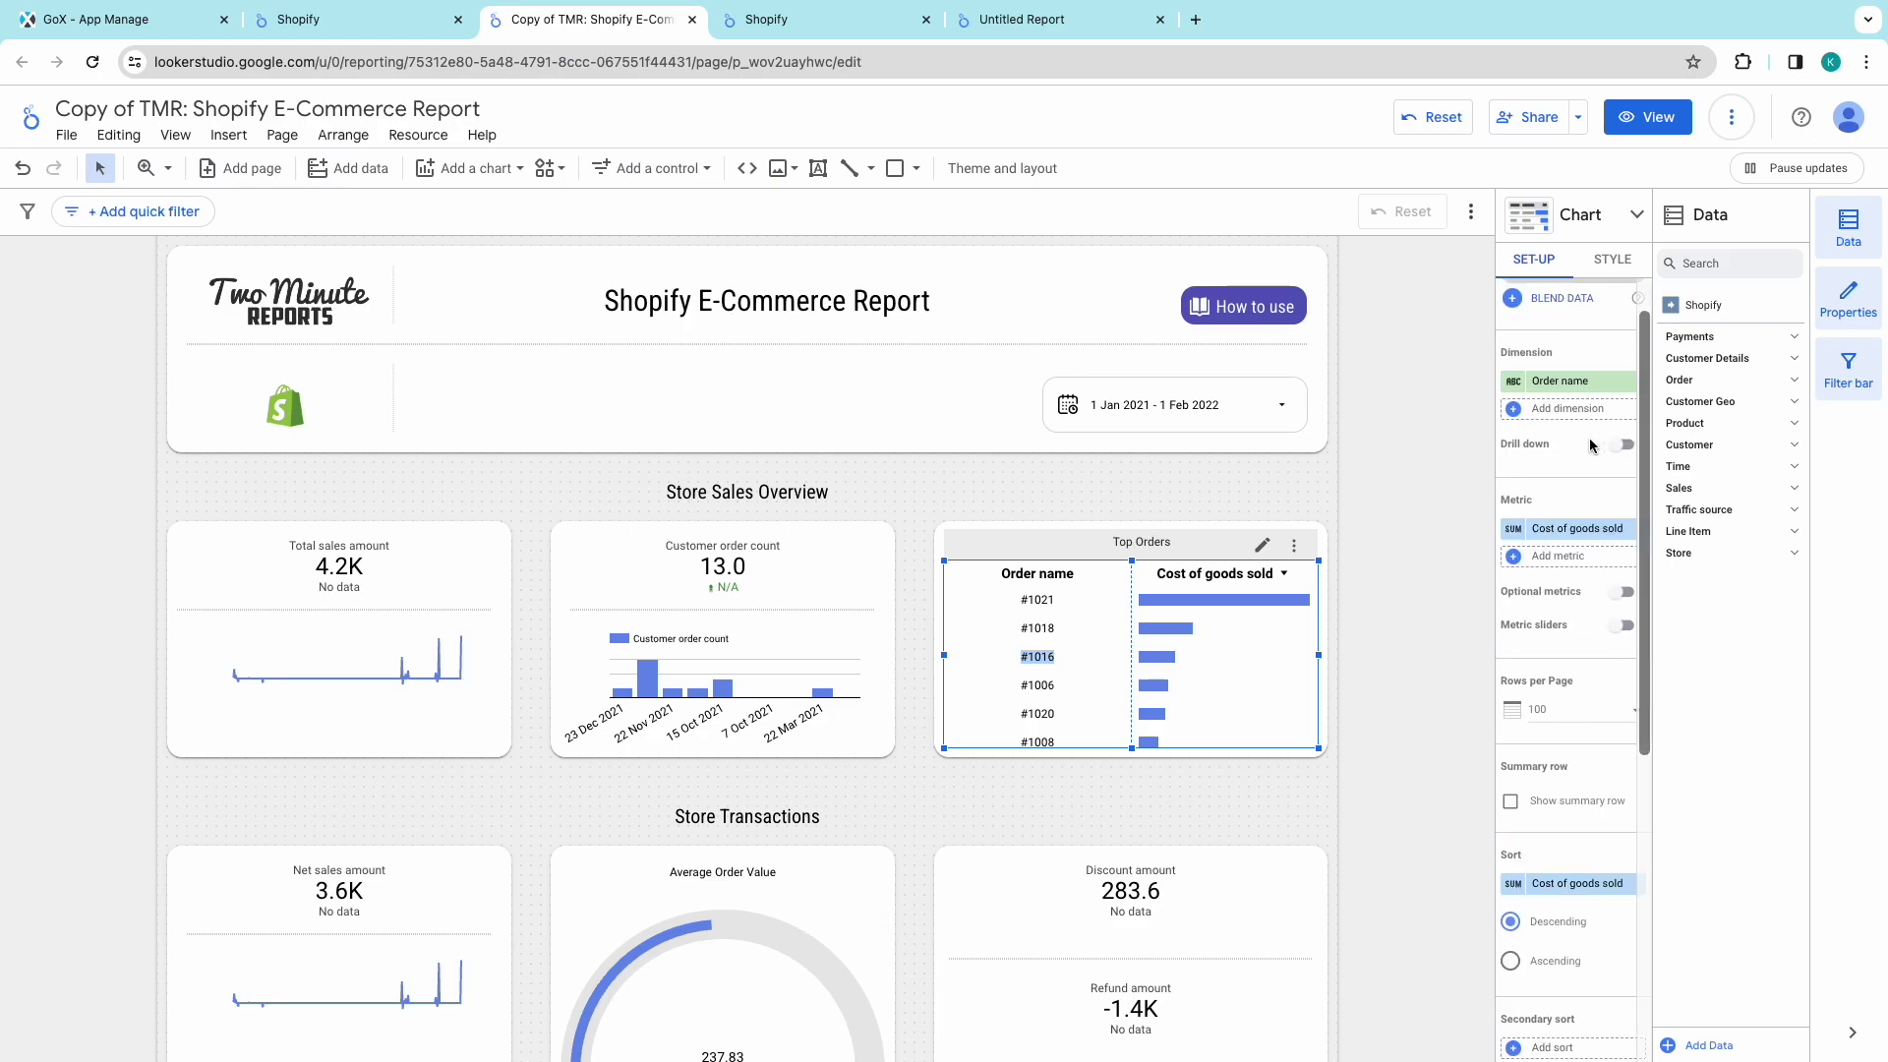
left_click(1572, 391)
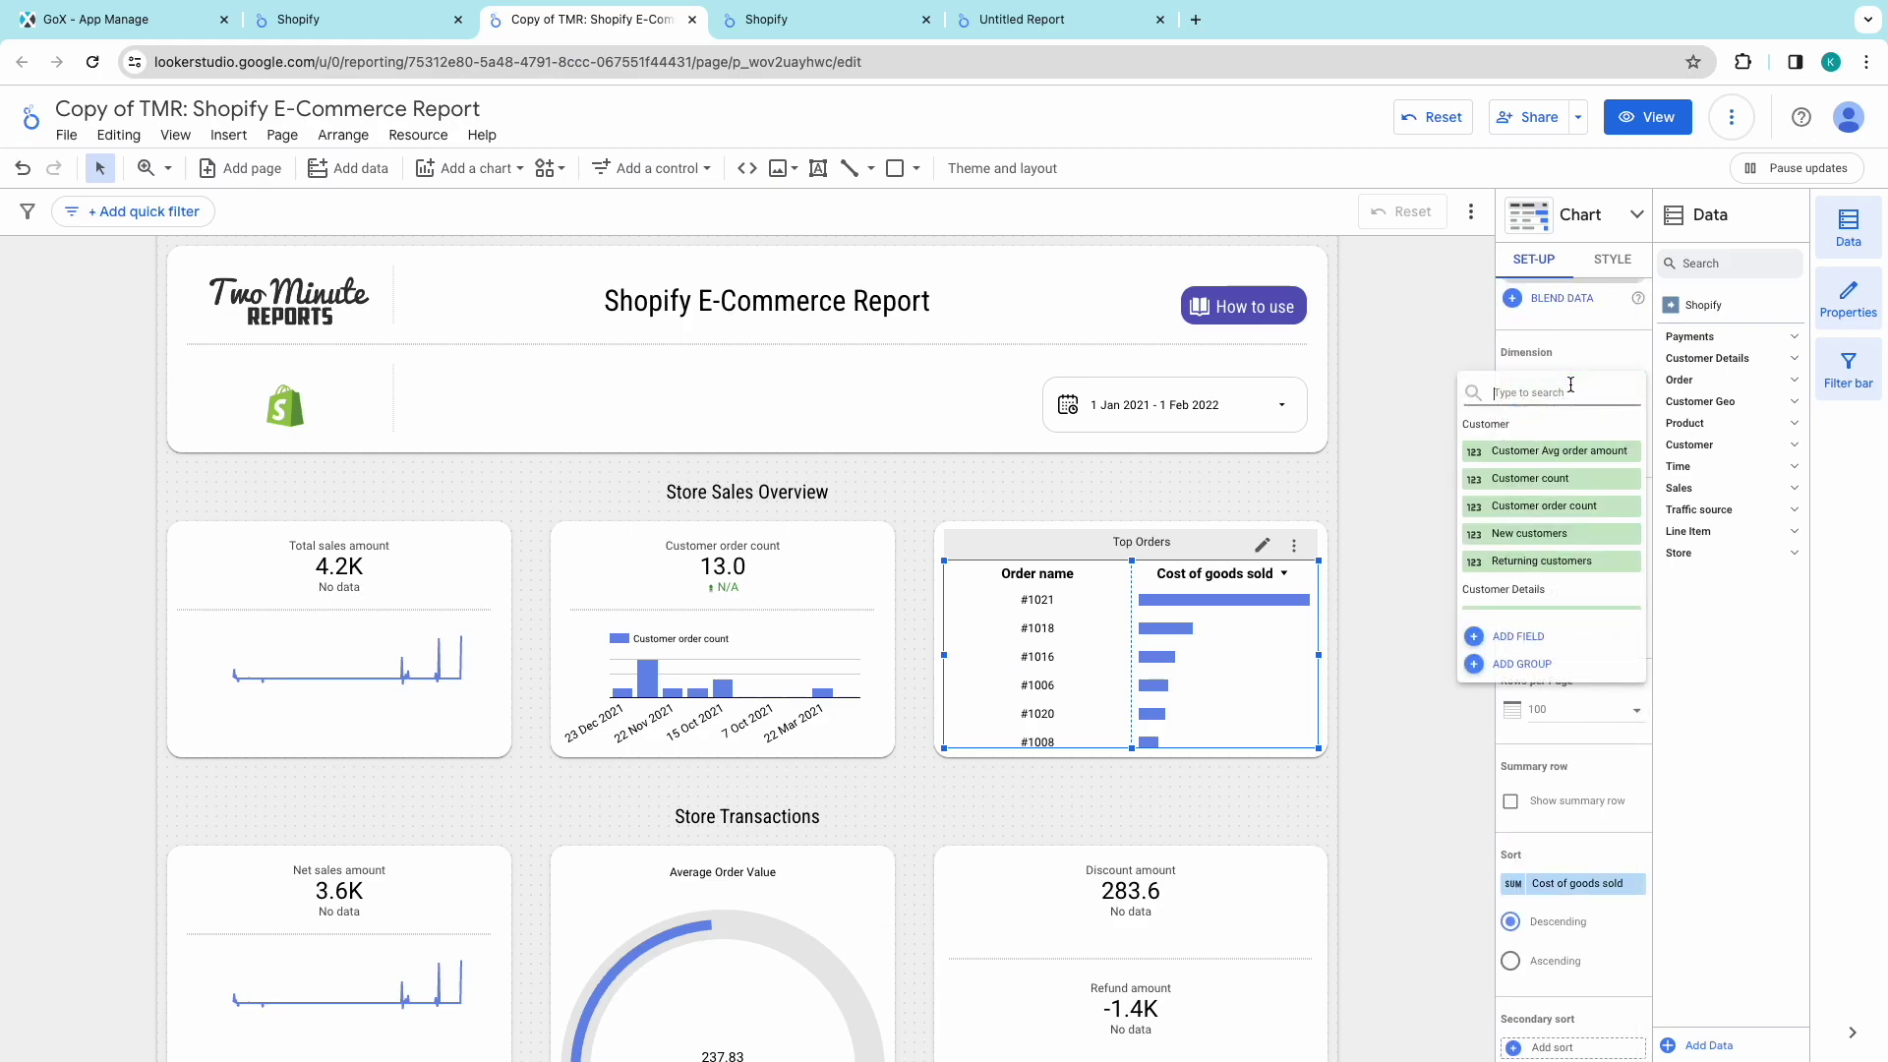
scroll(1549, 492, "down", 5)
left_click(1524, 450)
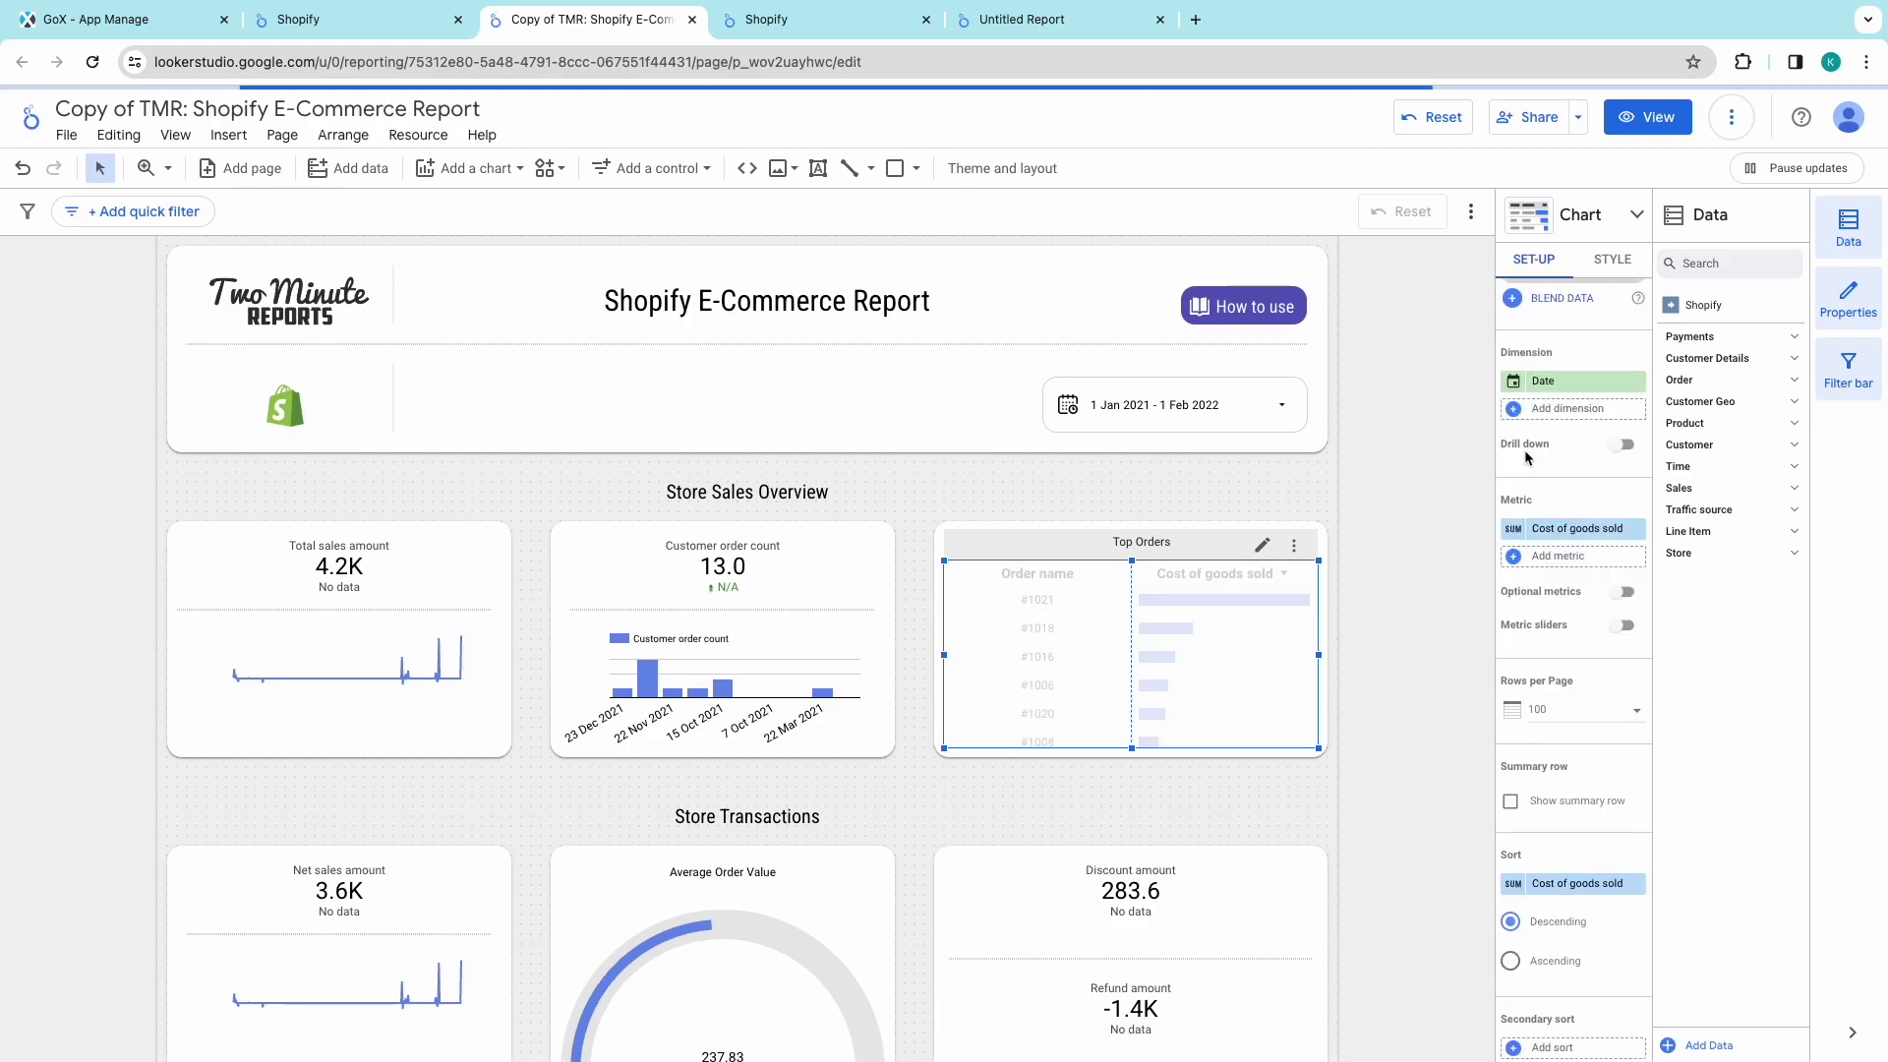